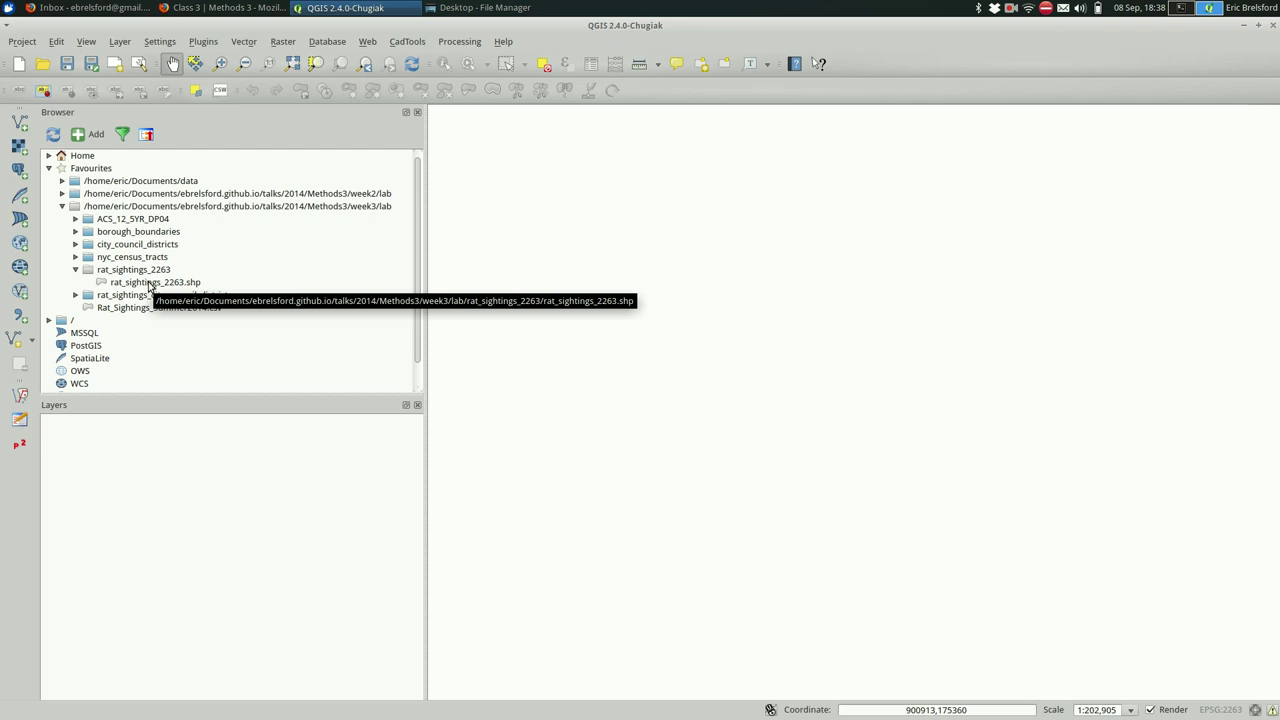
Step: Add rat_sightings_2263.shp from the Browser and recentre the map on the city's sighting points
double_click(150, 284)
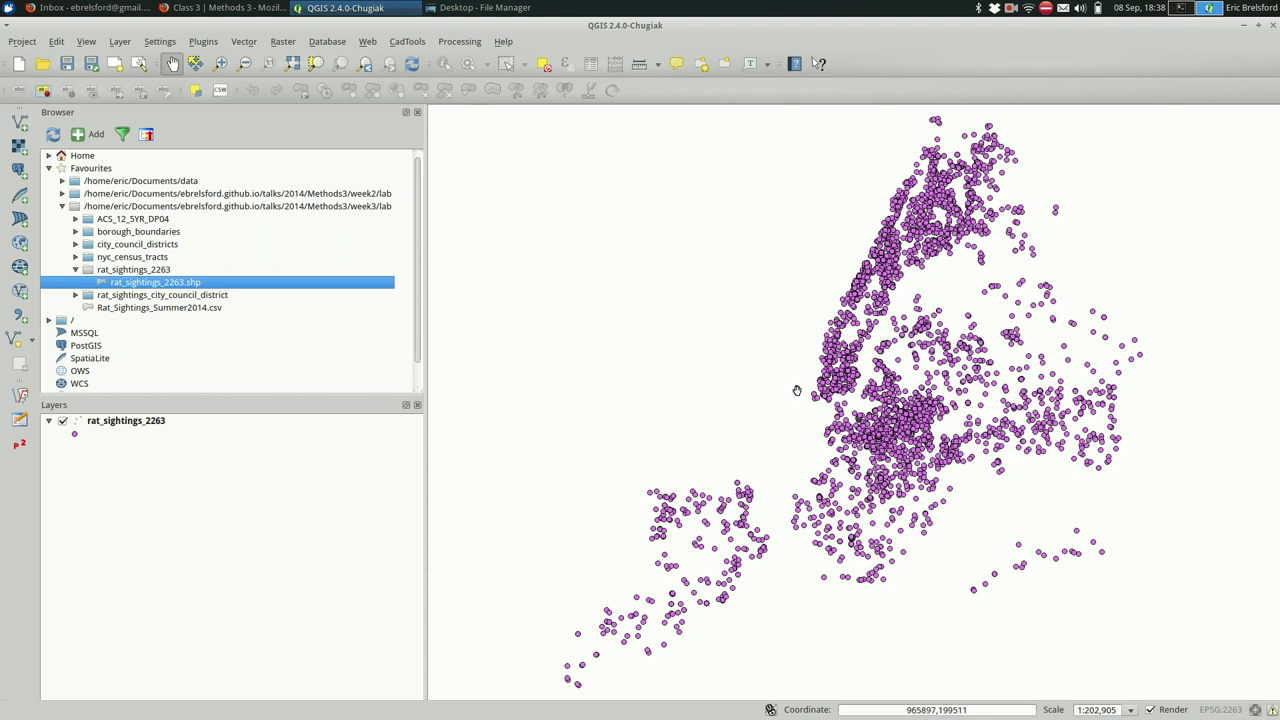
drag(811, 416, 789, 386)
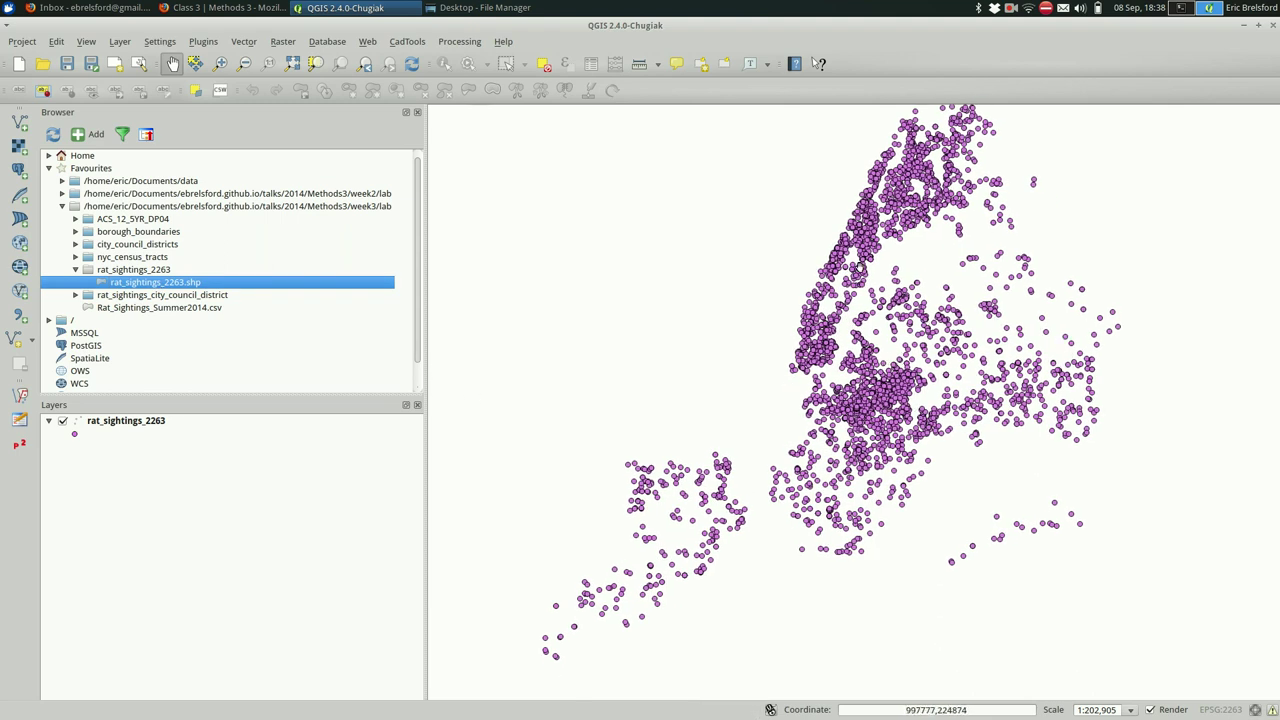
drag(789, 260, 766, 298)
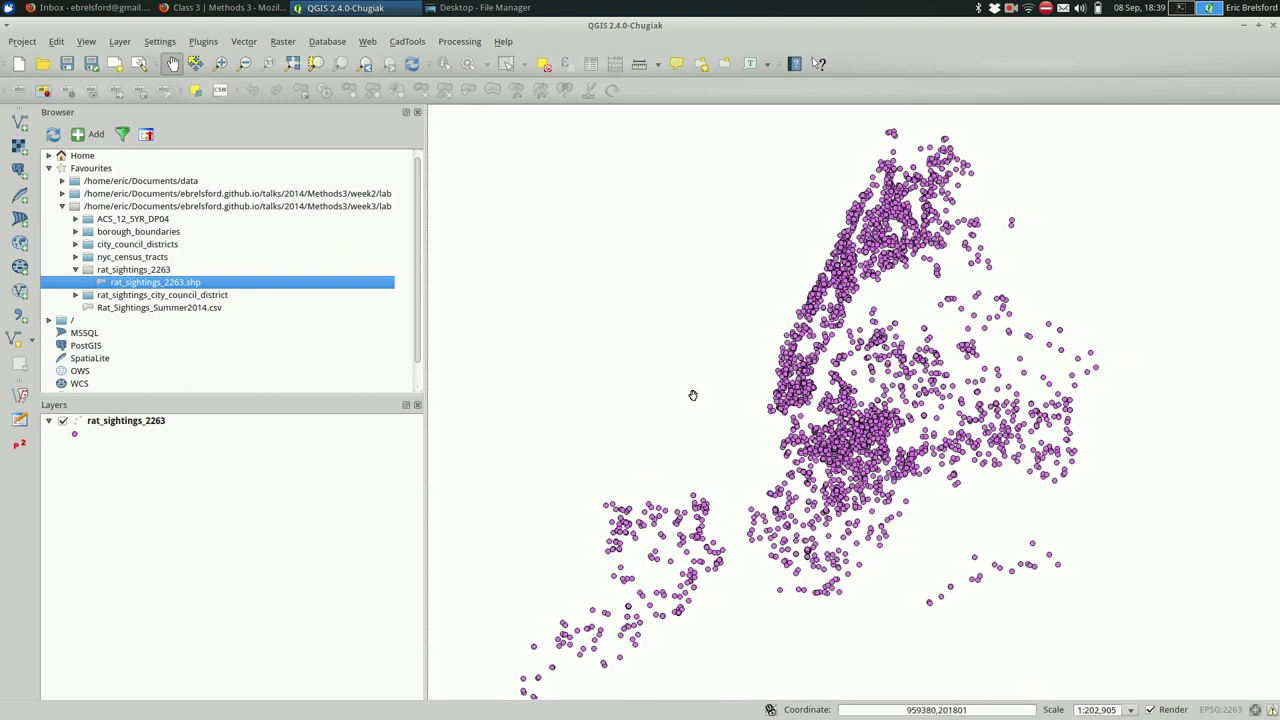
drag(686, 496, 671, 460)
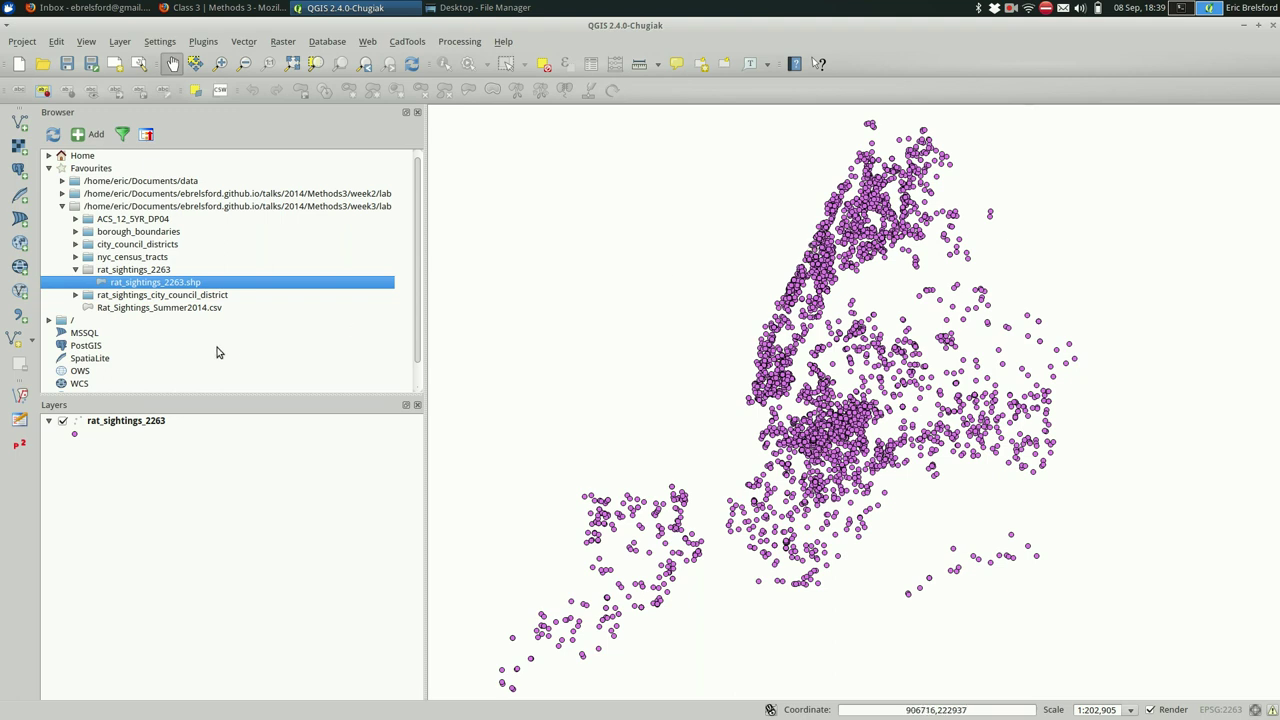
Step: Open rat_sightings_2263's attribute table from the layer's context menu, close it, then reopen it from the toolbar
click(189, 424)
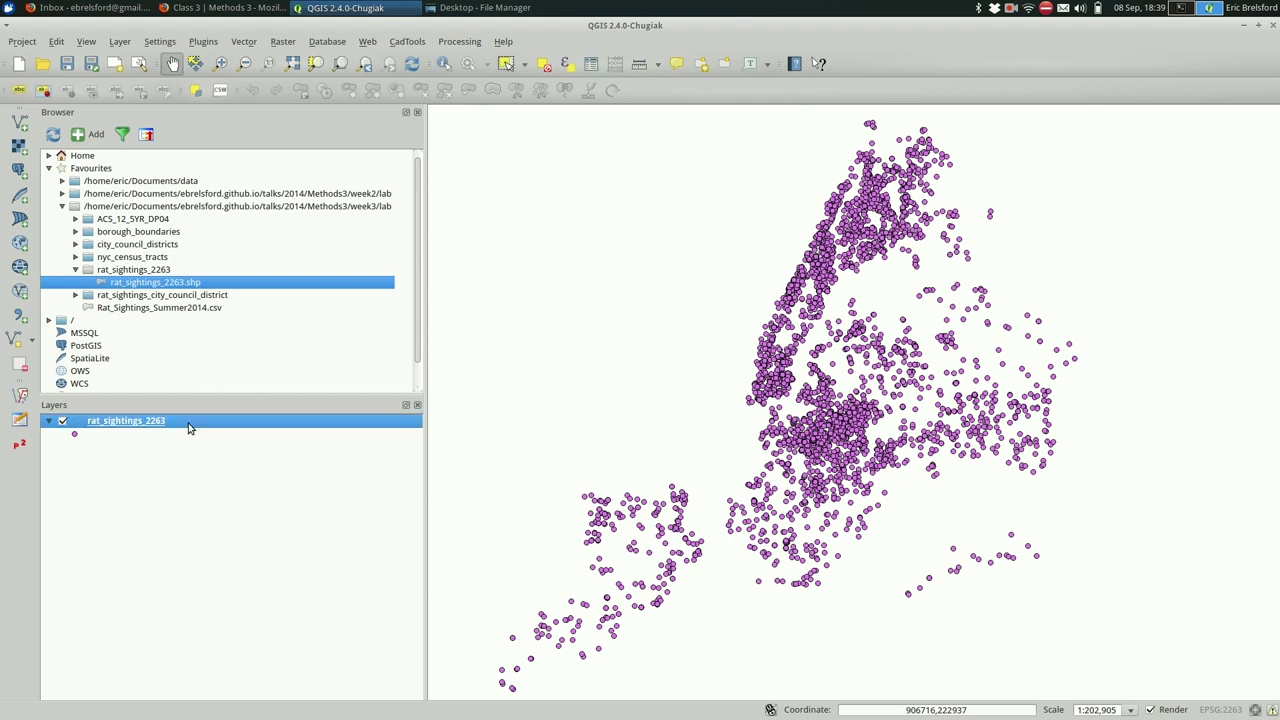
right_click(244, 424)
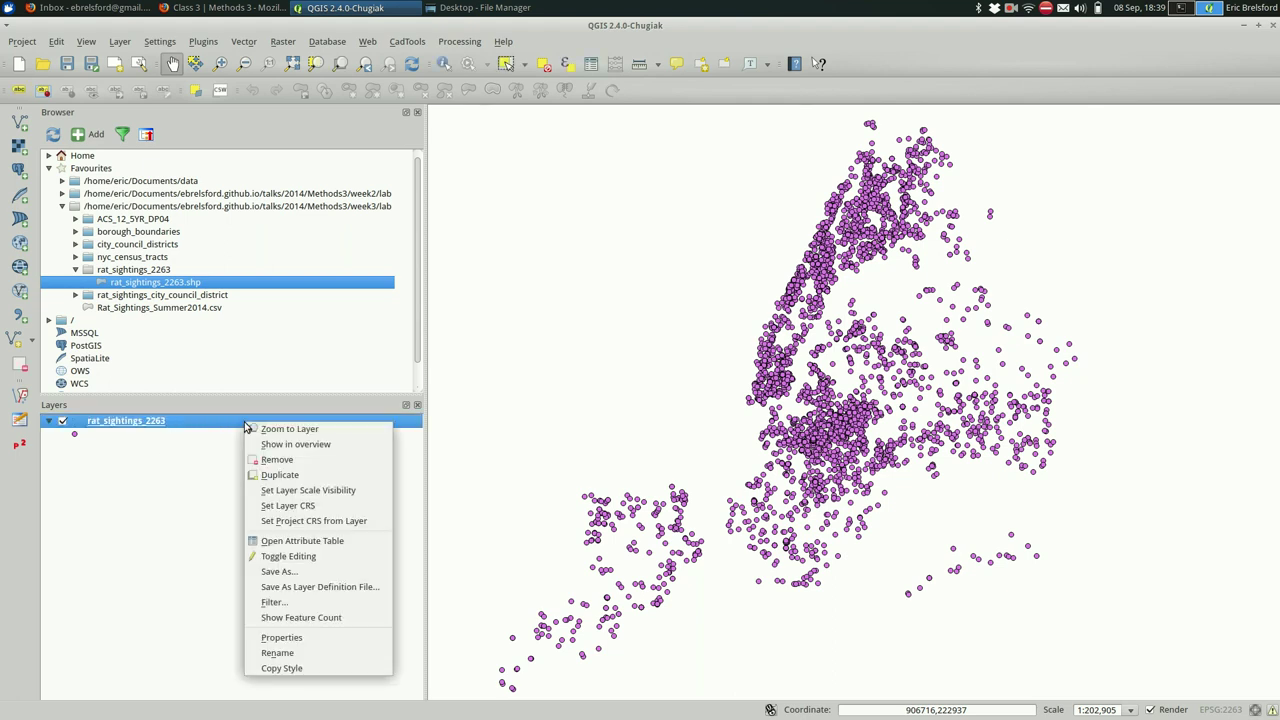
click(372, 541)
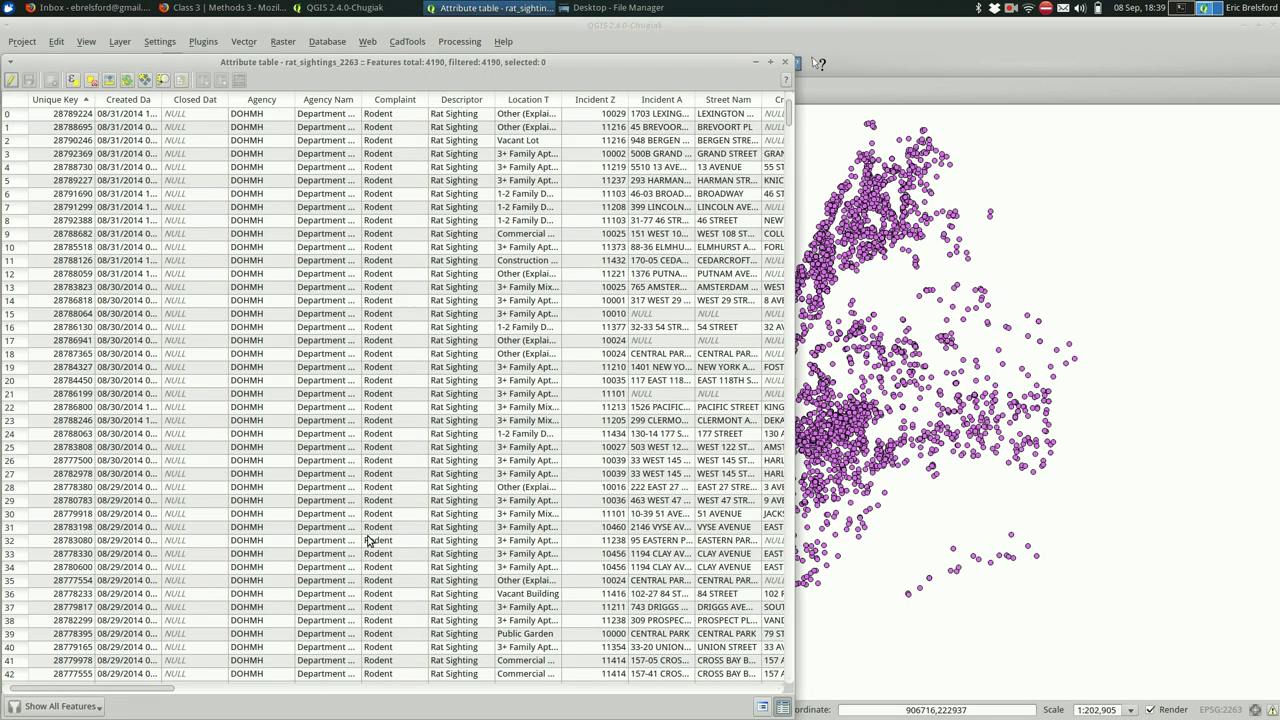
key(Escape)
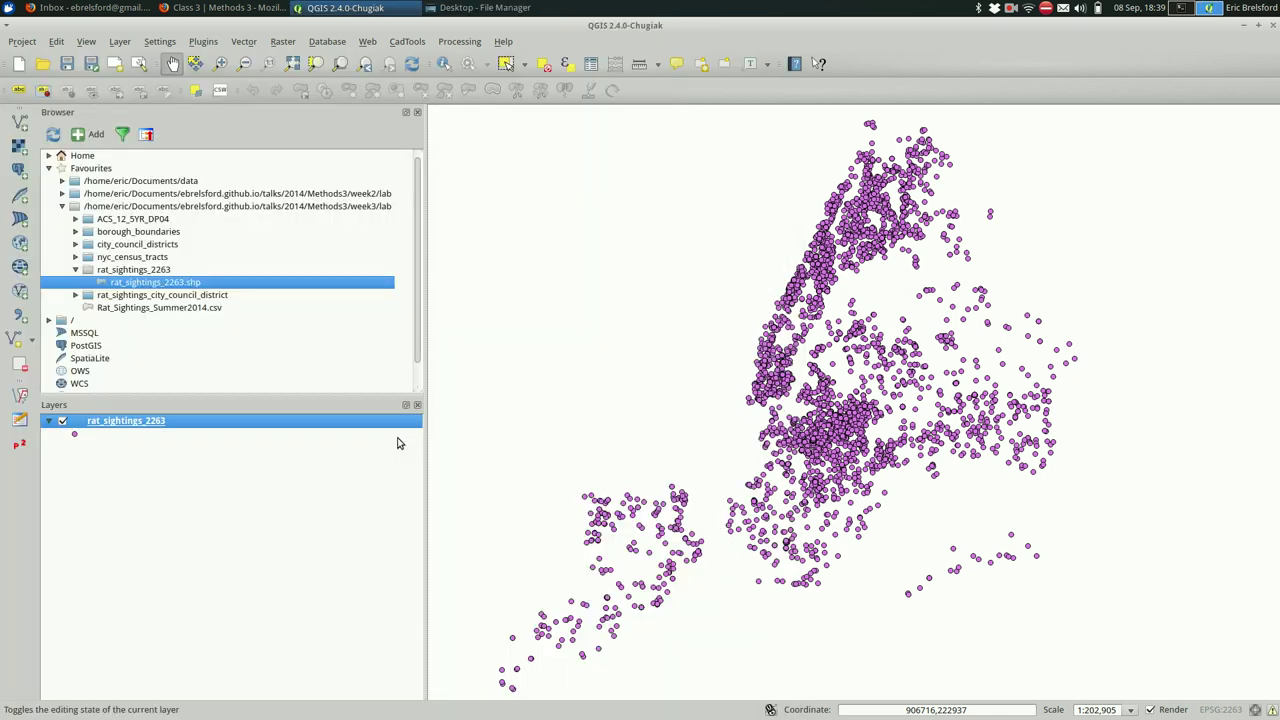
click(592, 68)
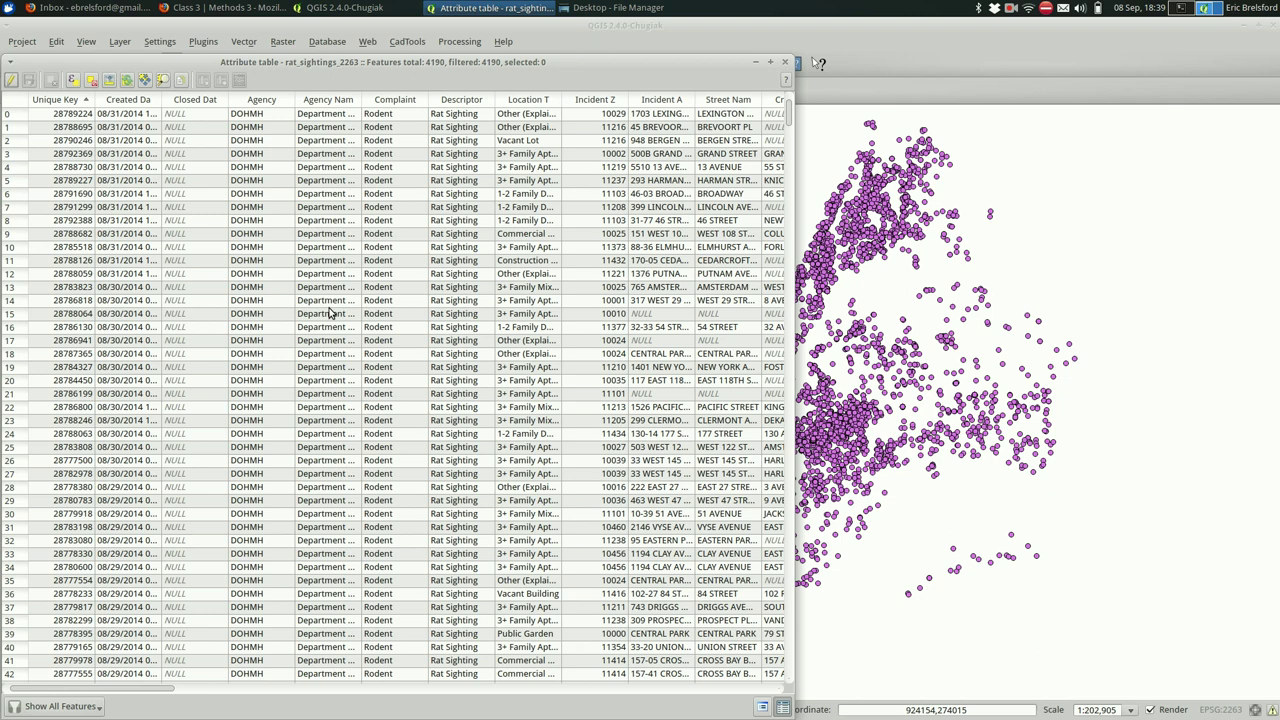
Step: Sort by Complaint, then by Incident Zip descending so the table starts at 11694
scroll(330, 313, right, 10)
scroll(329, 311, left, 10)
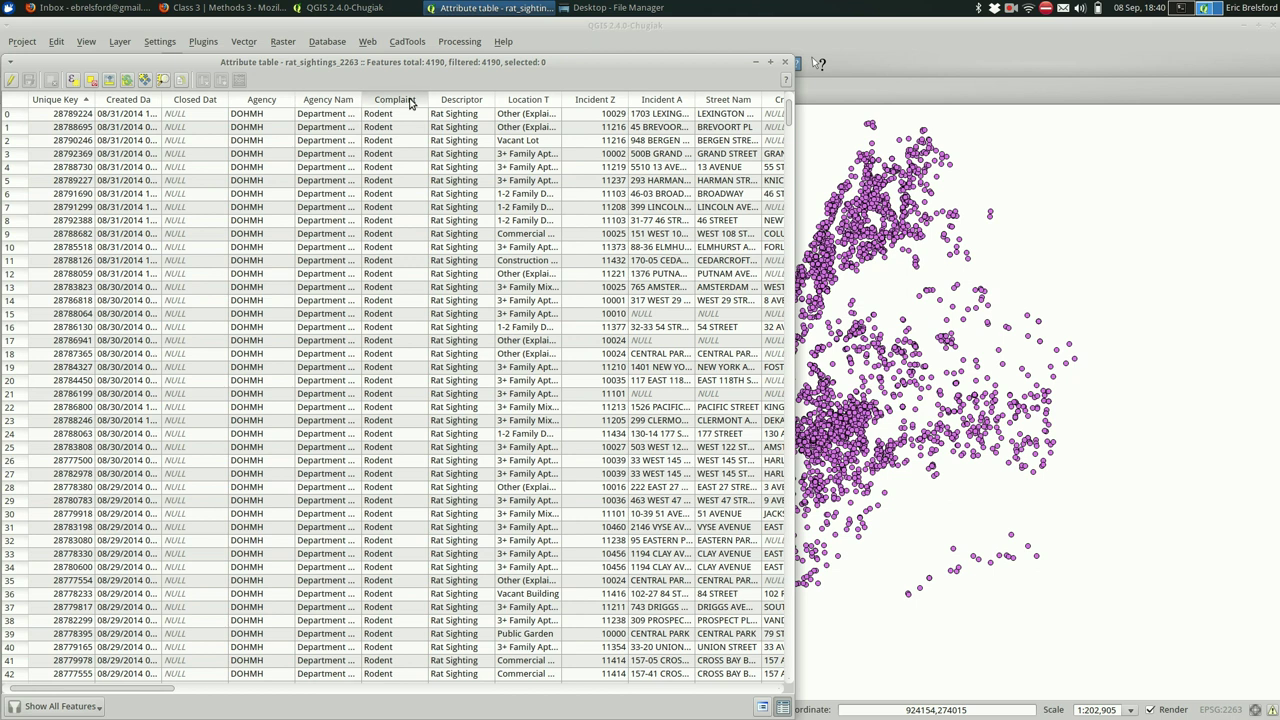
click(410, 100)
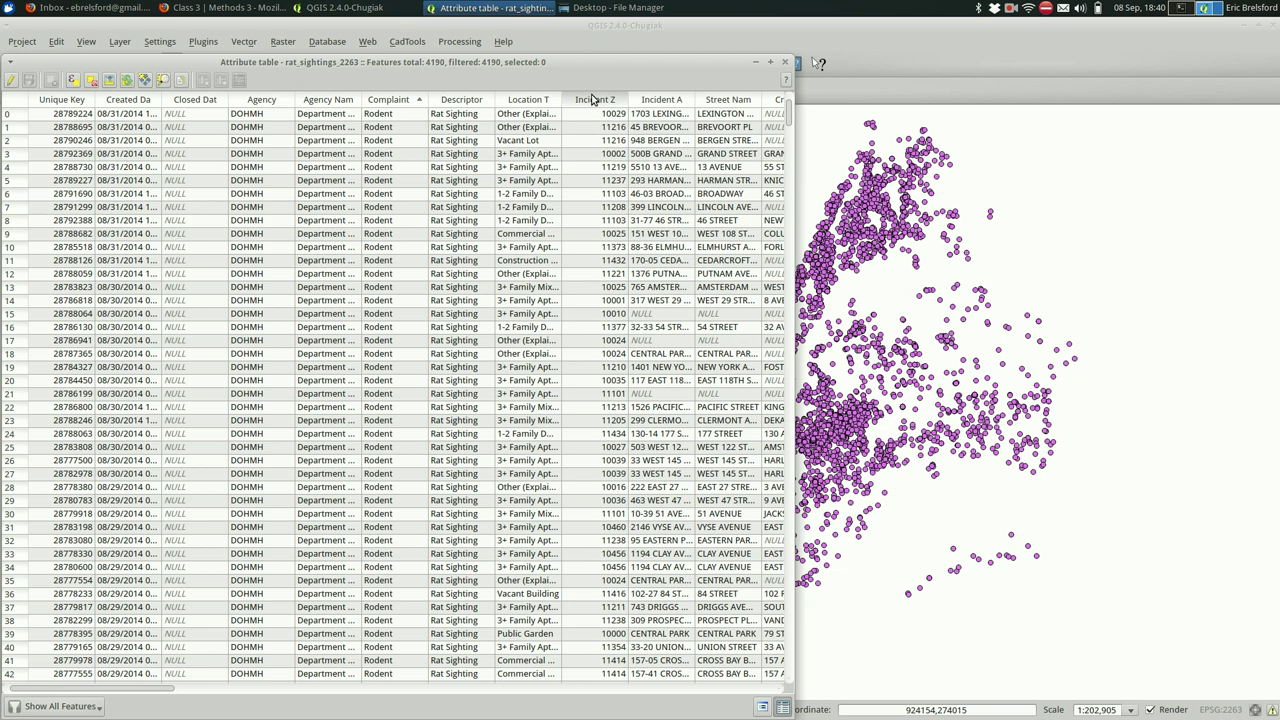
click(594, 99)
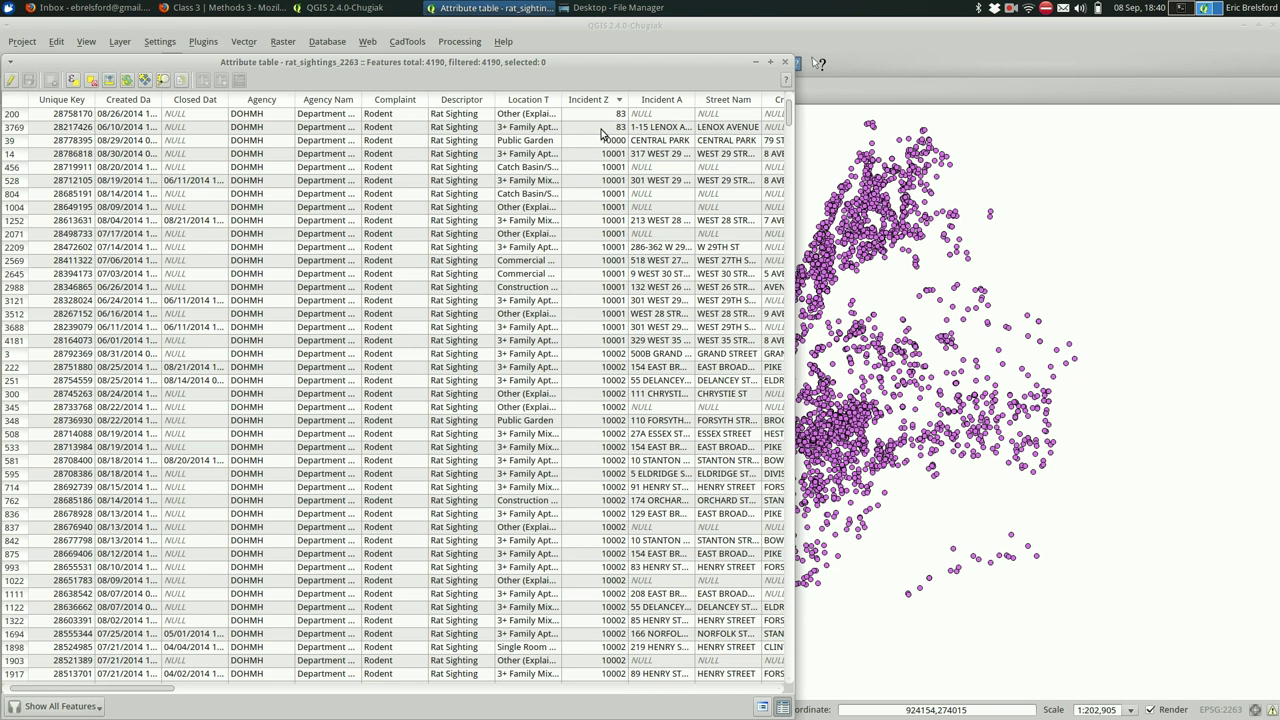
click(603, 128)
click(605, 100)
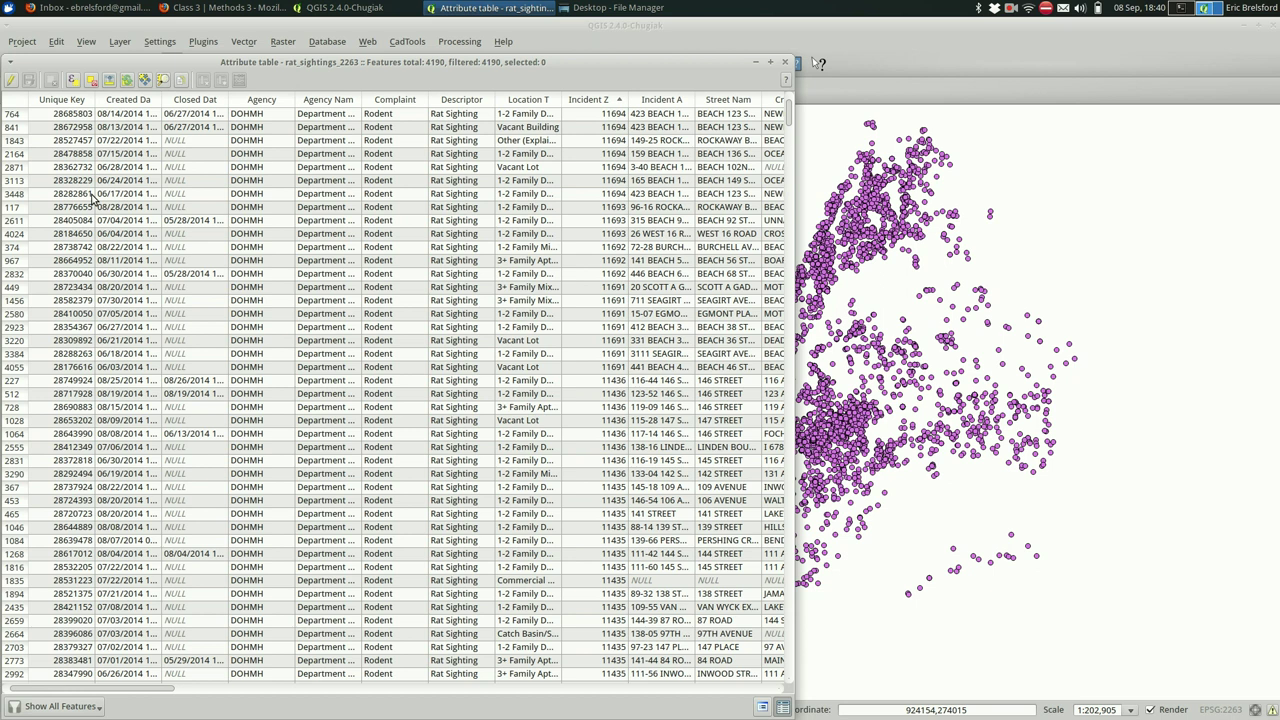
scroll(316, 217, right, 10)
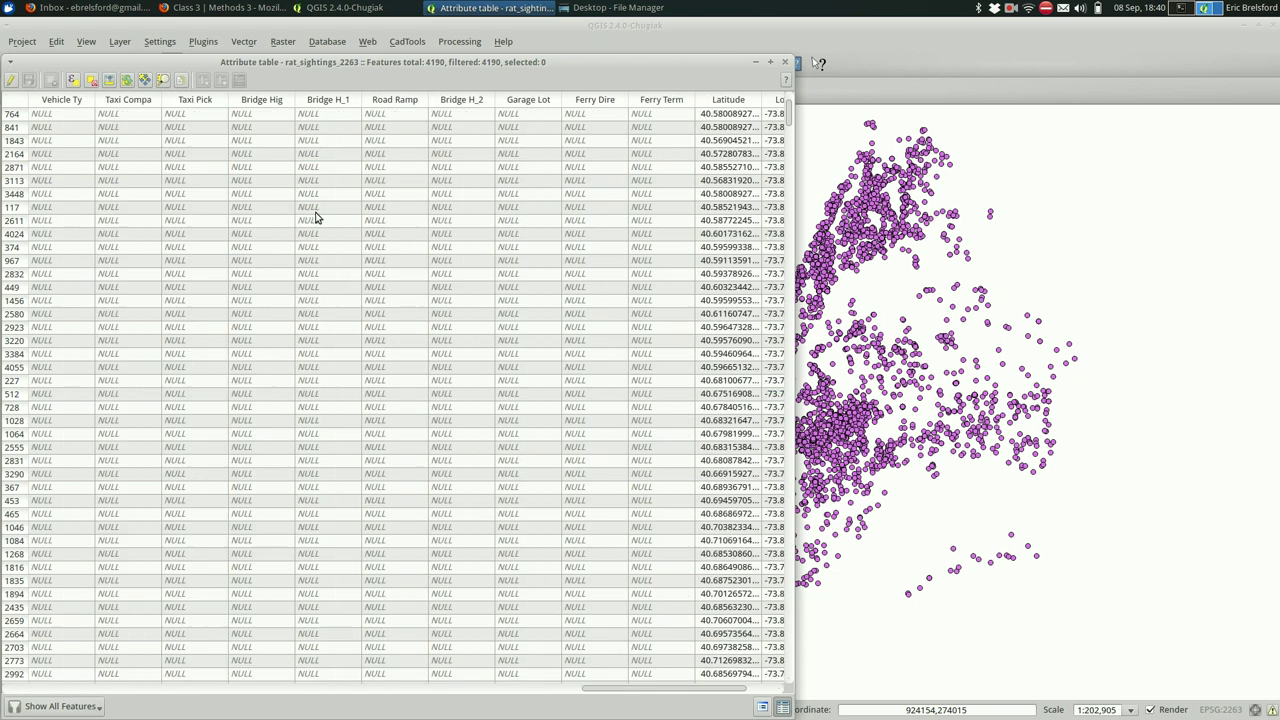
scroll(316, 217, left, 8)
scroll(316, 217, left, 5)
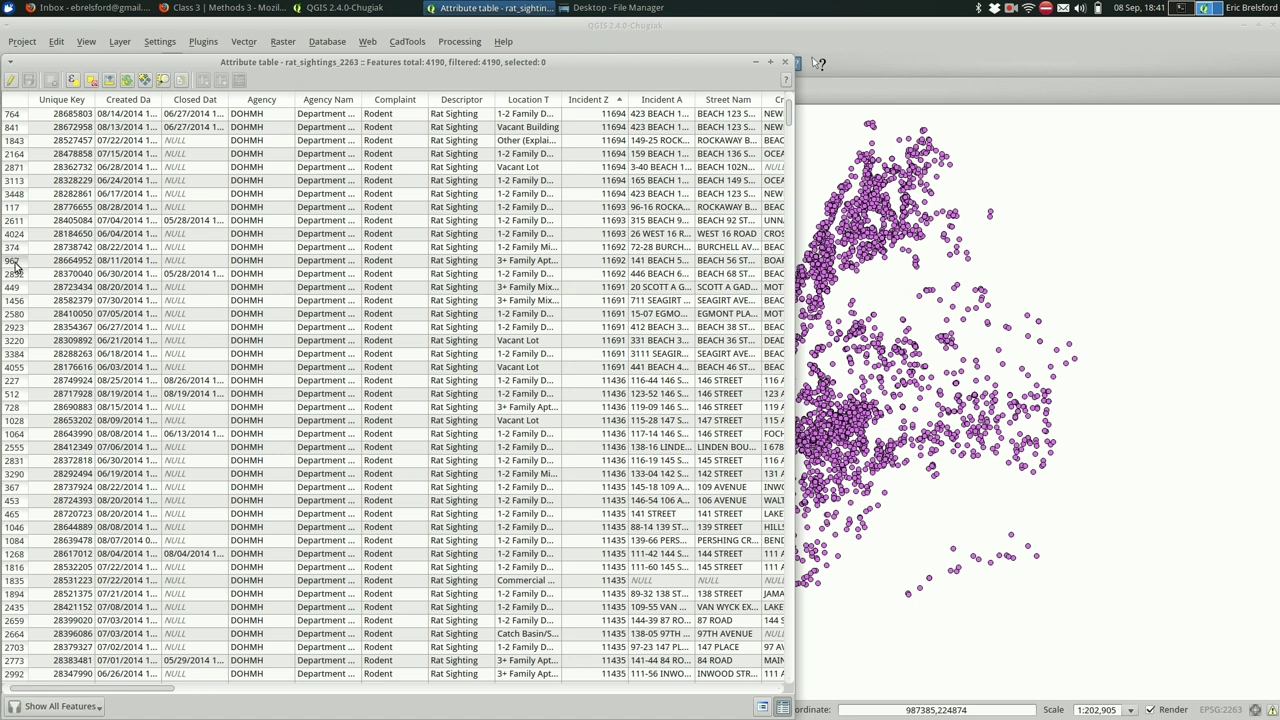
Step: Select record 967 in the attribute table to highlight its point in yellow
scroll(242, 290, right, 5)
scroll(244, 290, left, 5)
click(16, 261)
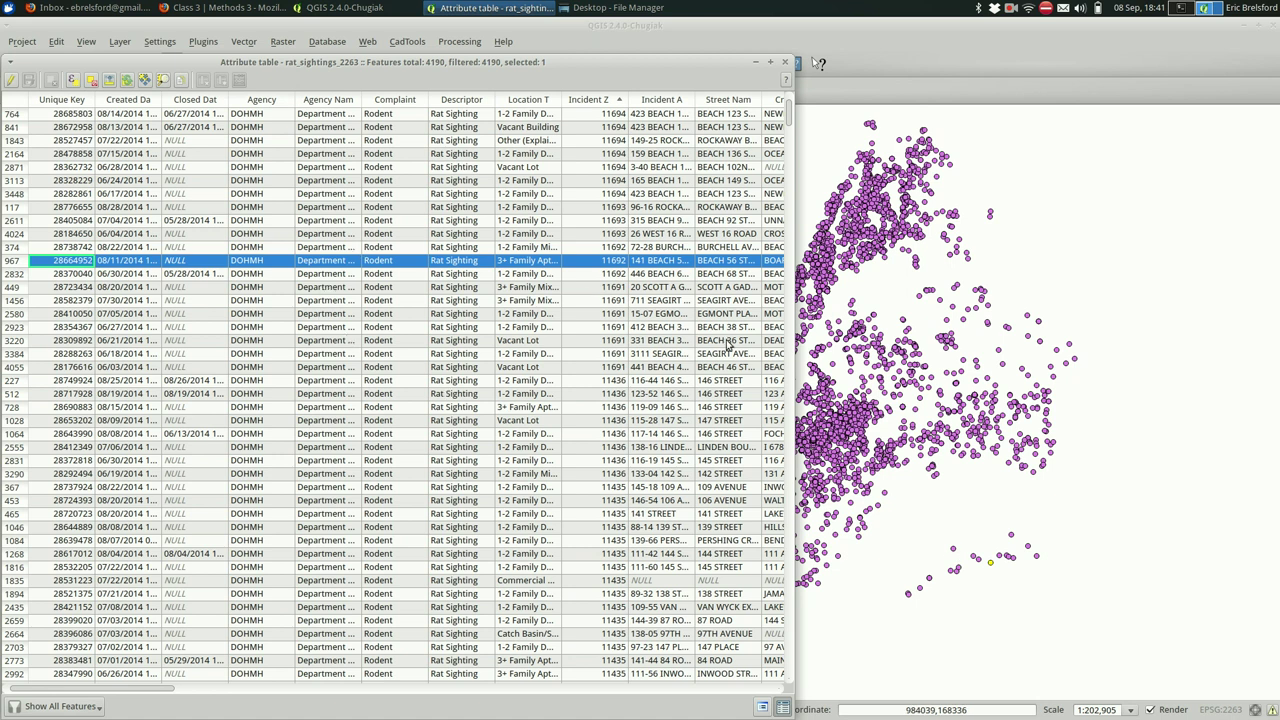
Step: Zoom in on a cluster and box-select 242 sighting points with Select Features by Rectangle
drag(1025, 616, 940, 511)
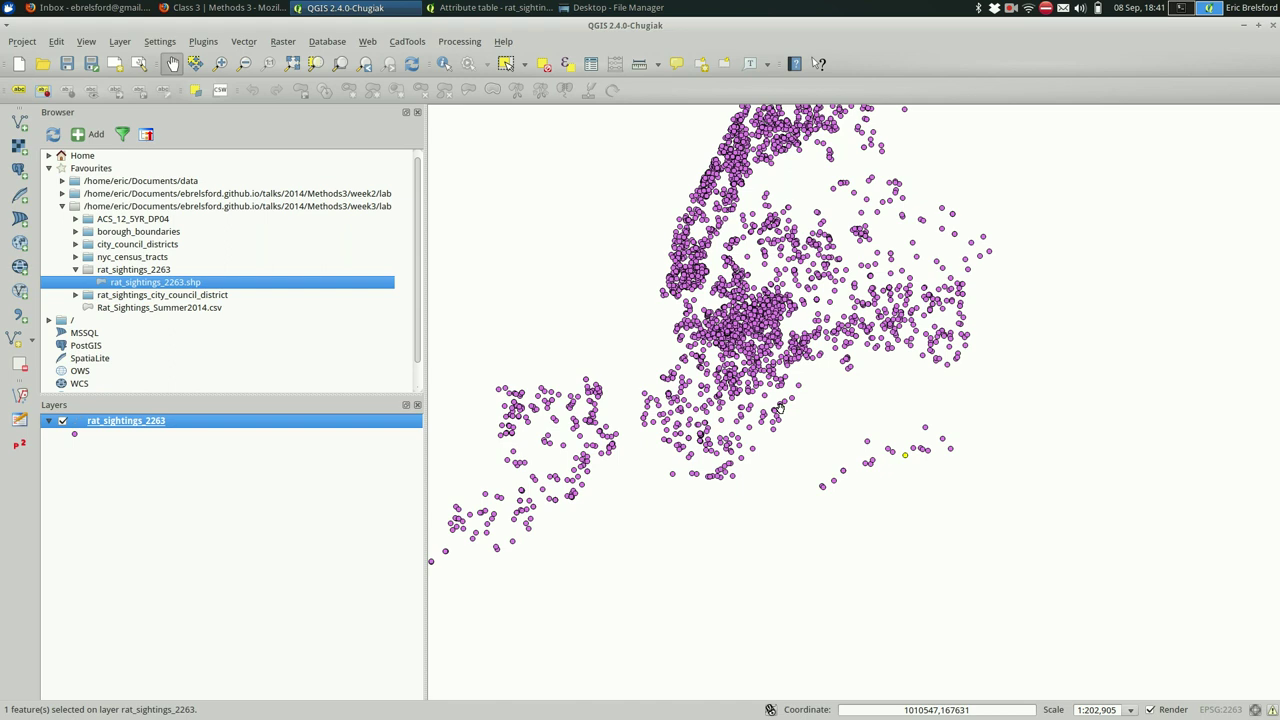
drag(781, 408, 881, 387)
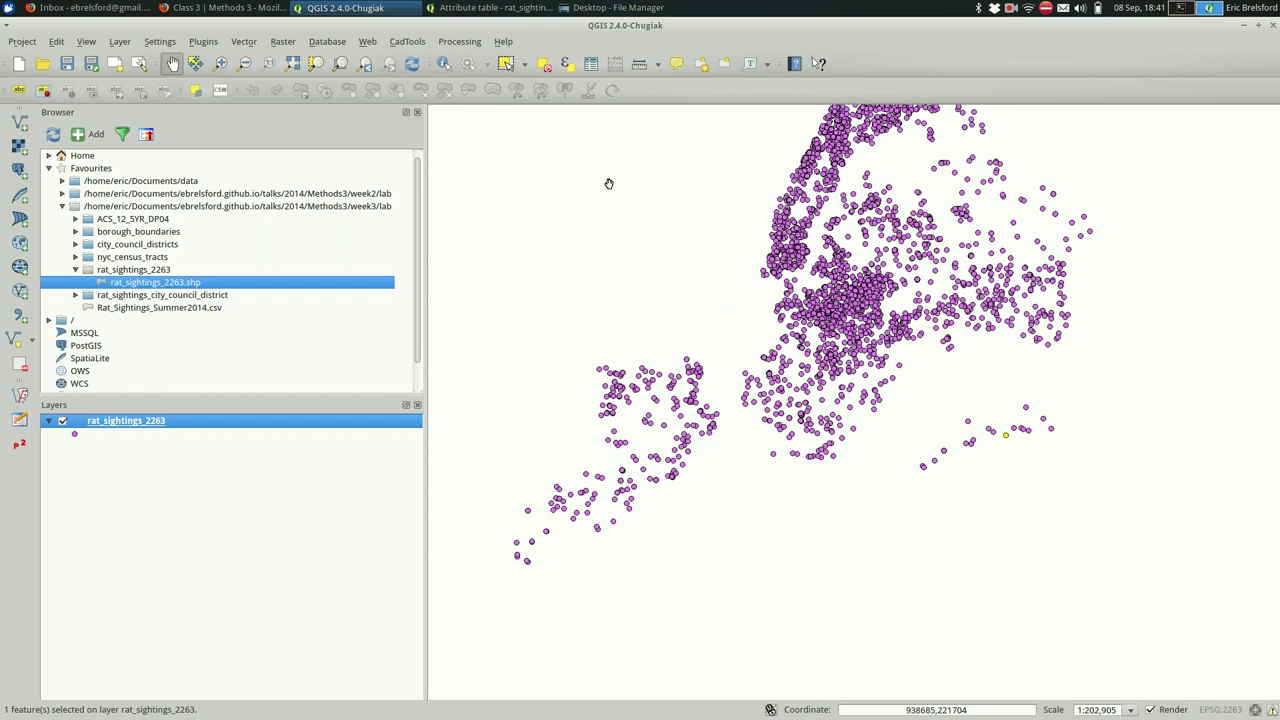
scroll(854, 307, up, 2)
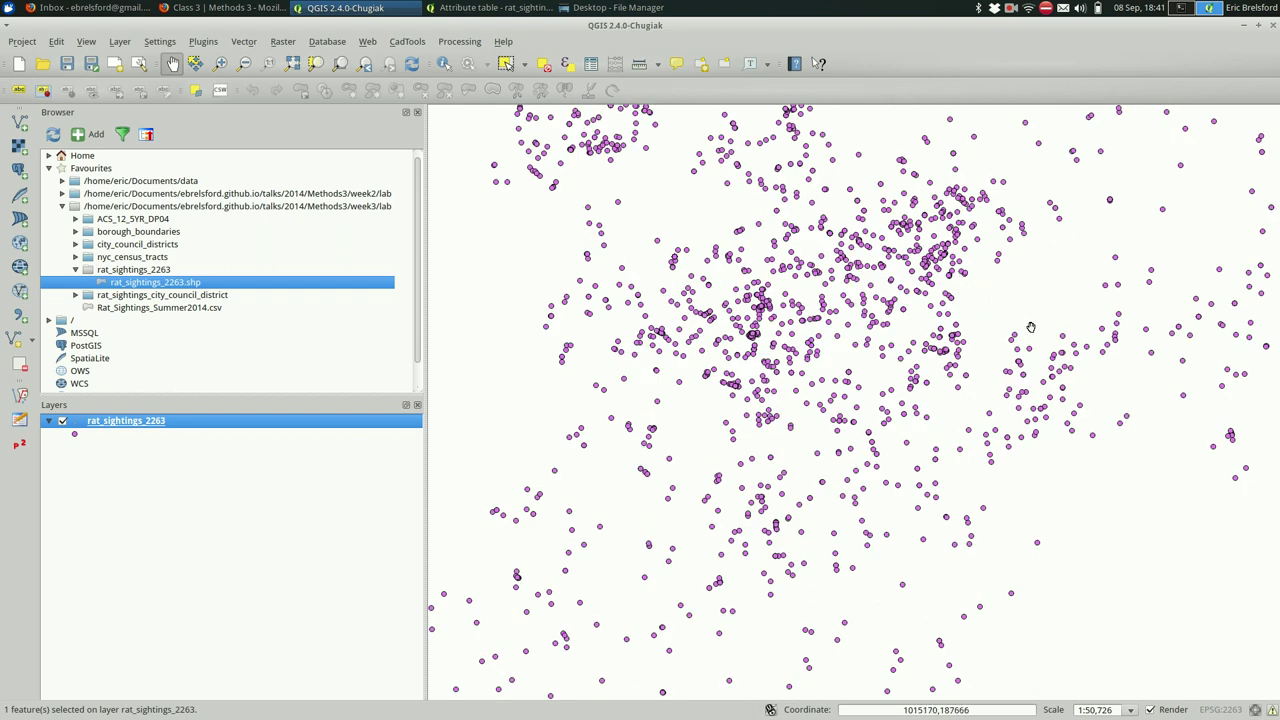
drag(1030, 353, 1085, 444)
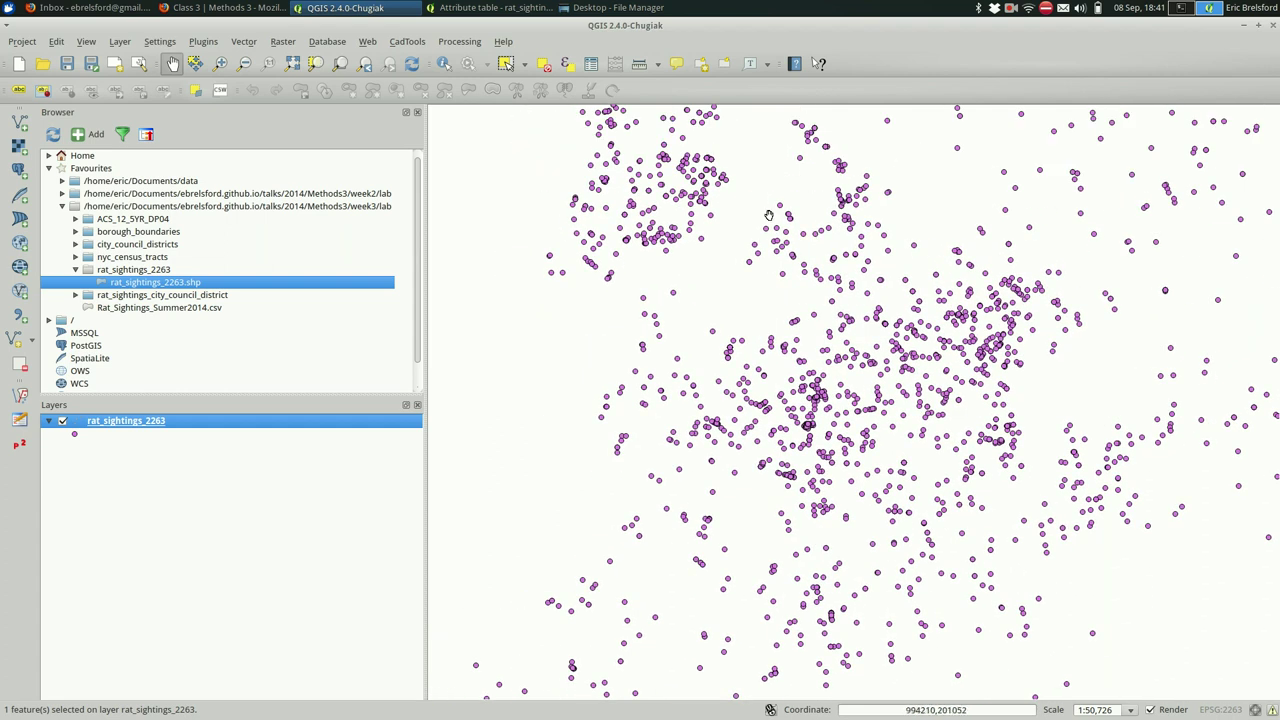
click(507, 63)
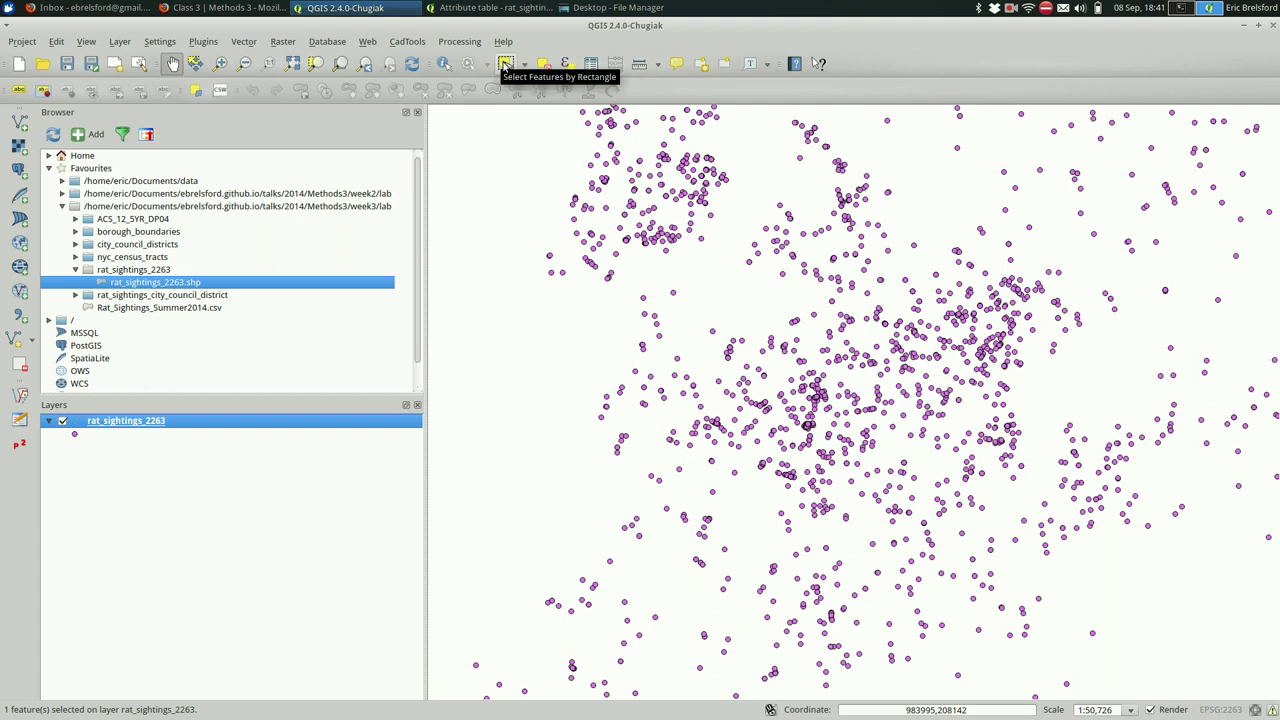
click(506, 65)
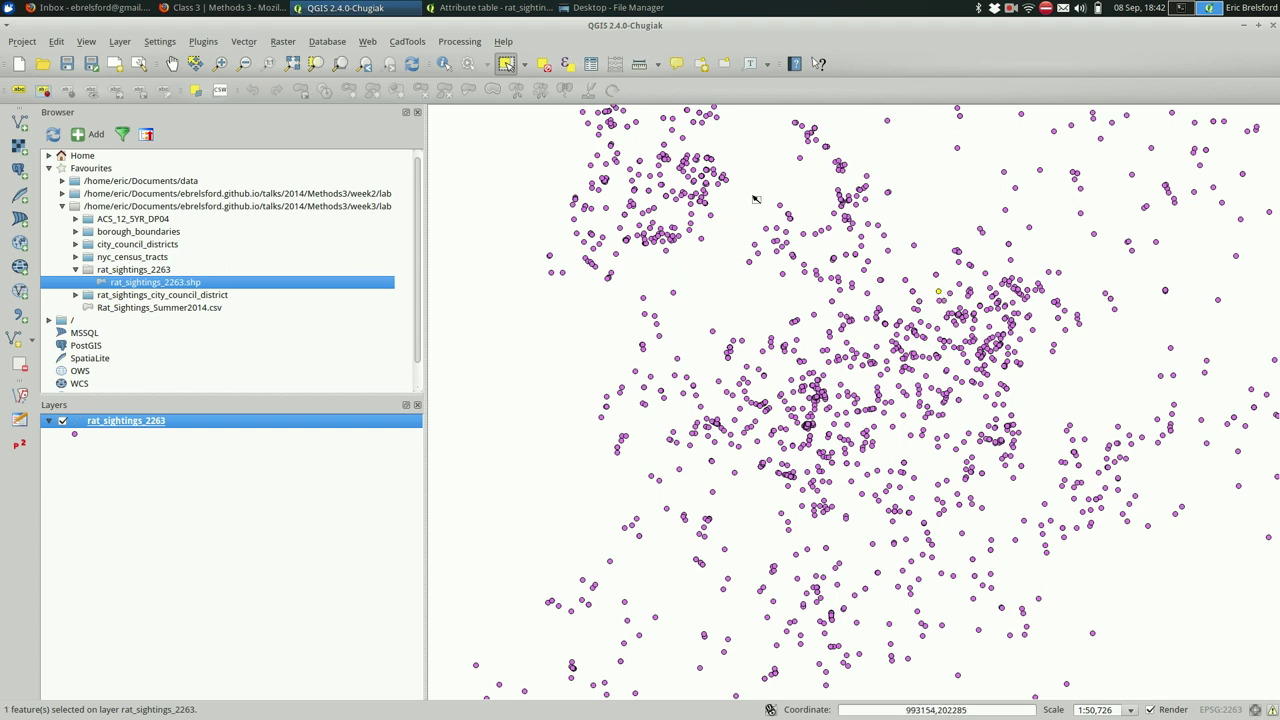
drag(750, 195, 990, 344)
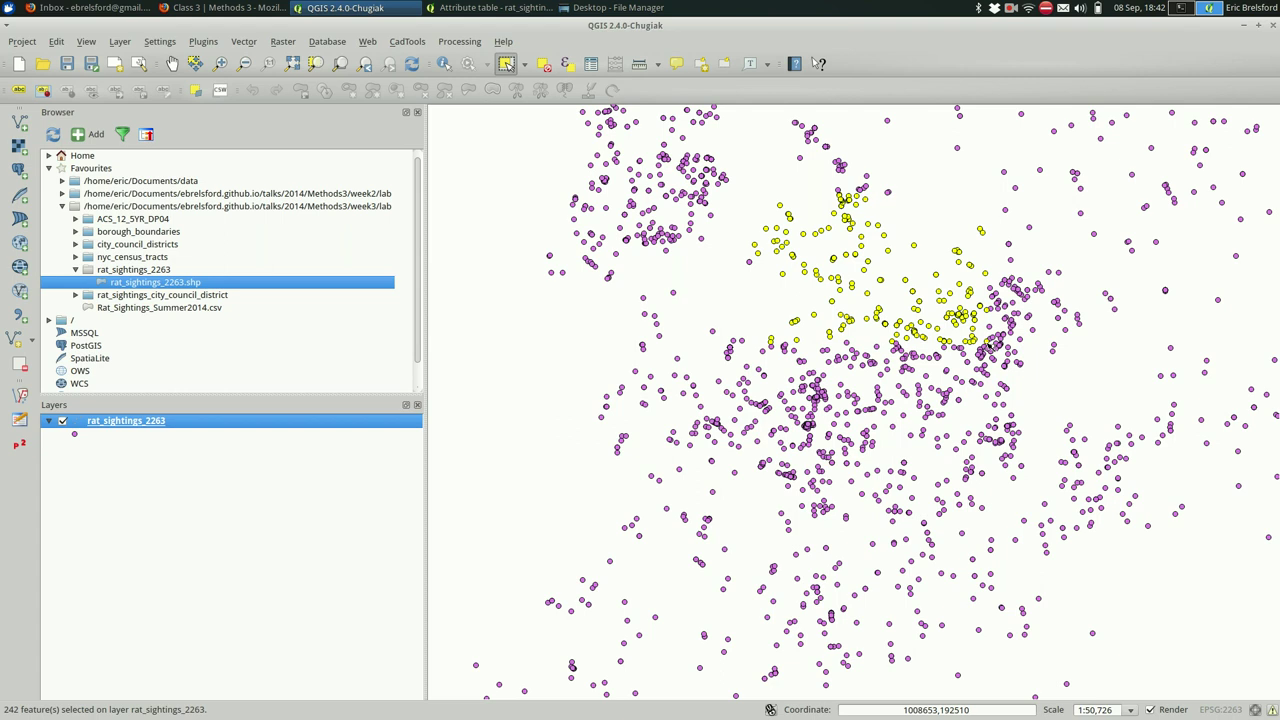
Step: In the attribute table, bring the 242 selected sightings to the top of the list
key(alt+Tab)
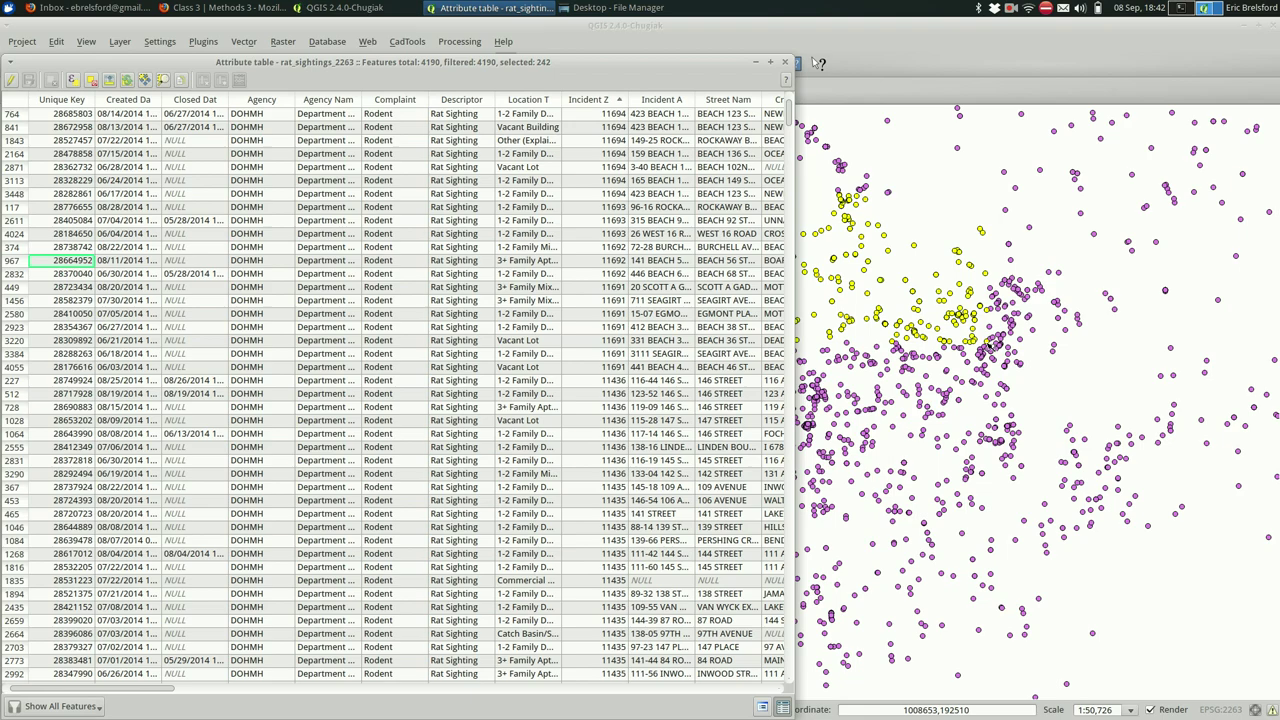
scroll(622, 241, down, 20)
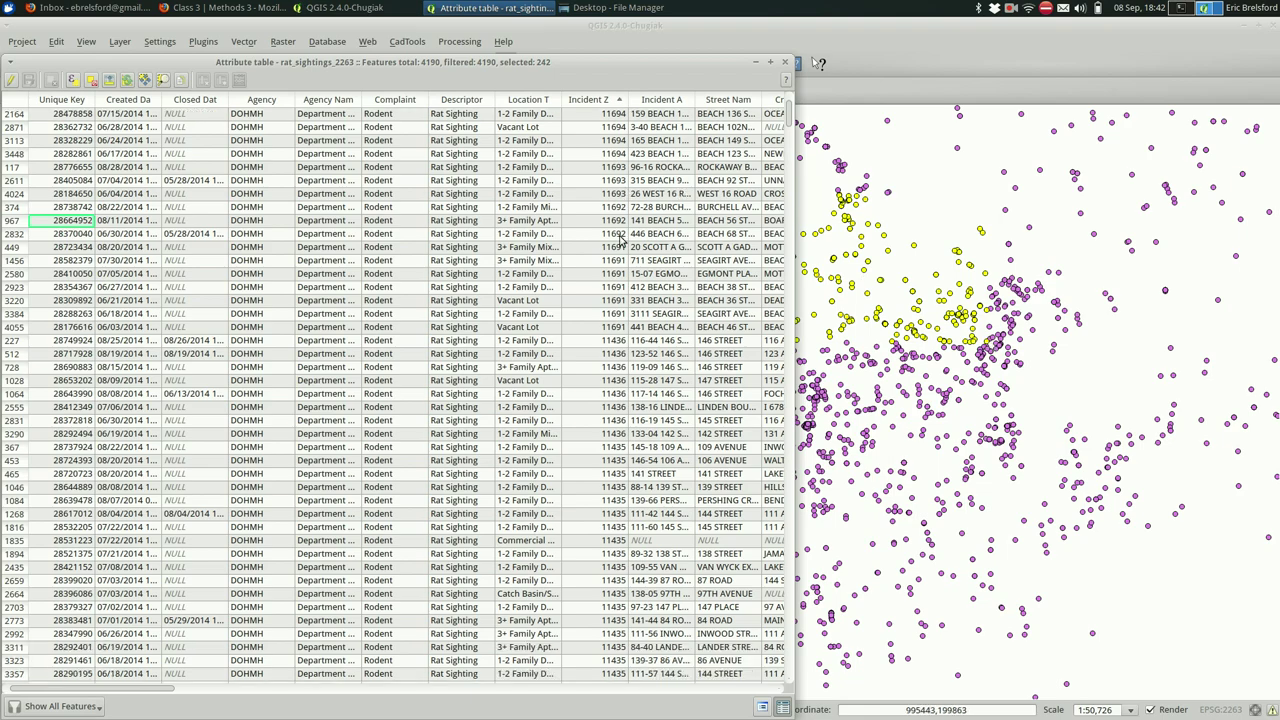
scroll(620, 412, down, 15)
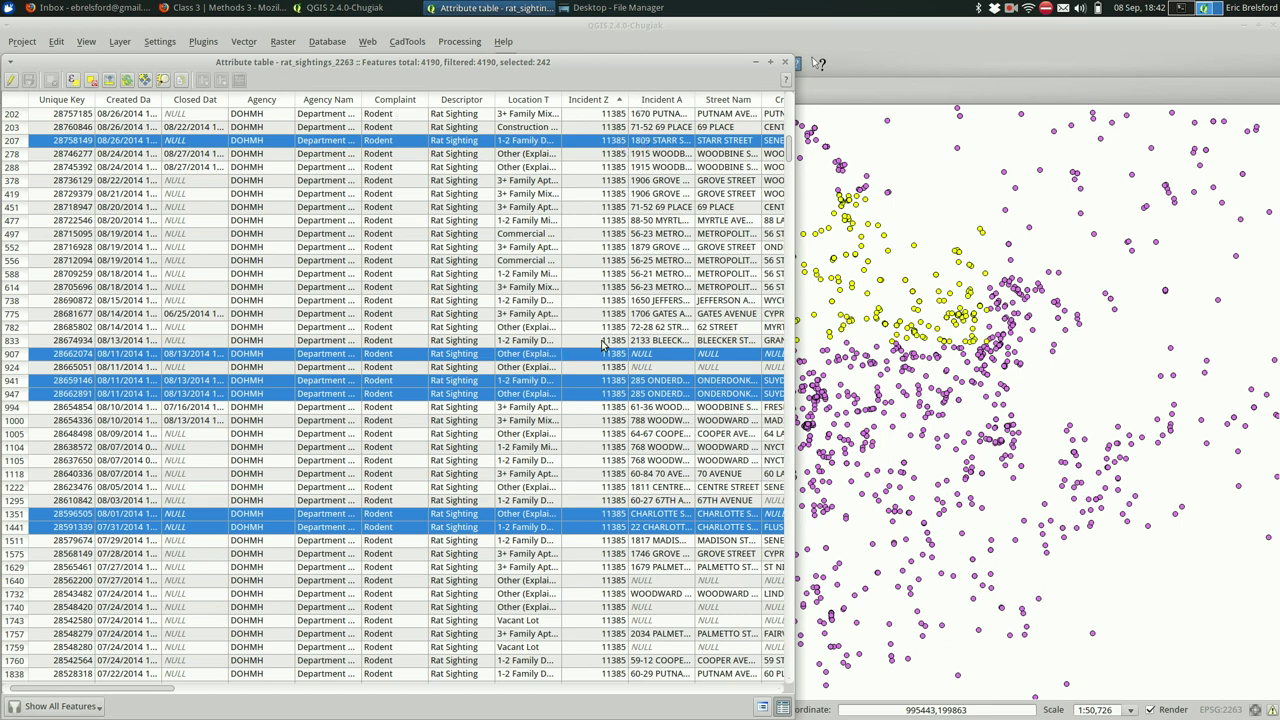
scroll(631, 402, down, 5)
scroll(631, 402, up, 20)
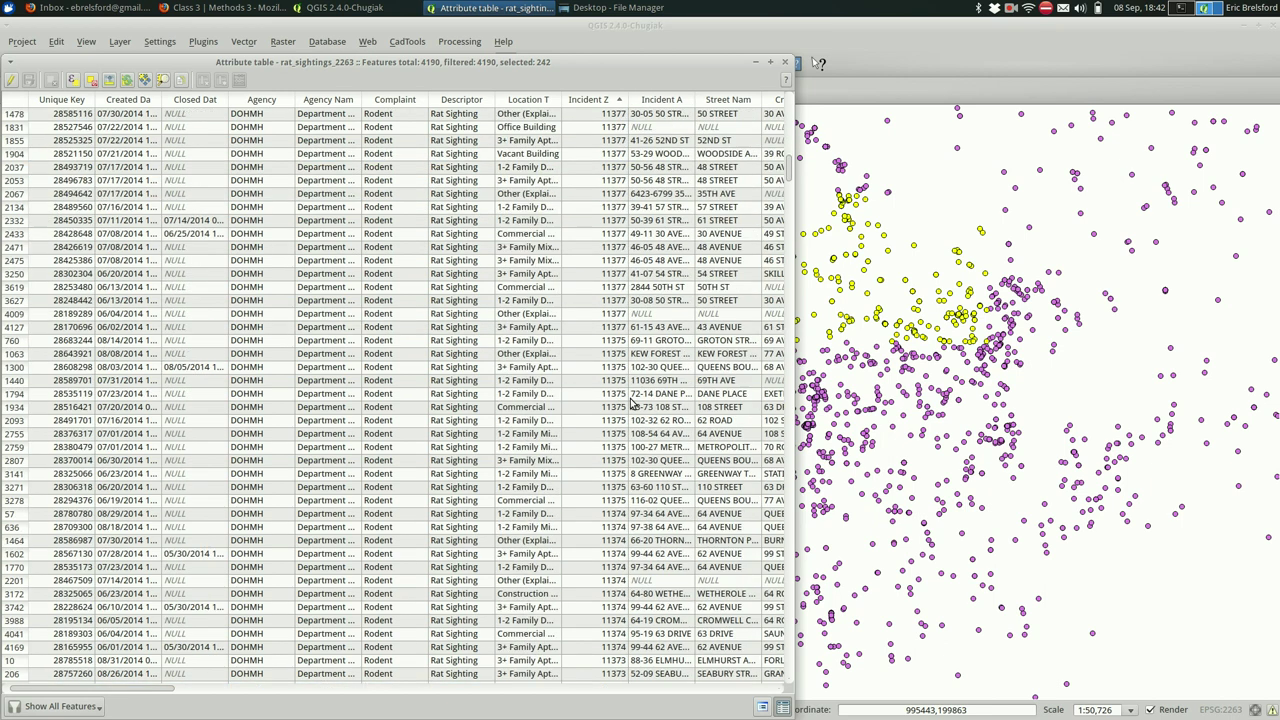
scroll(631, 402, up, 15)
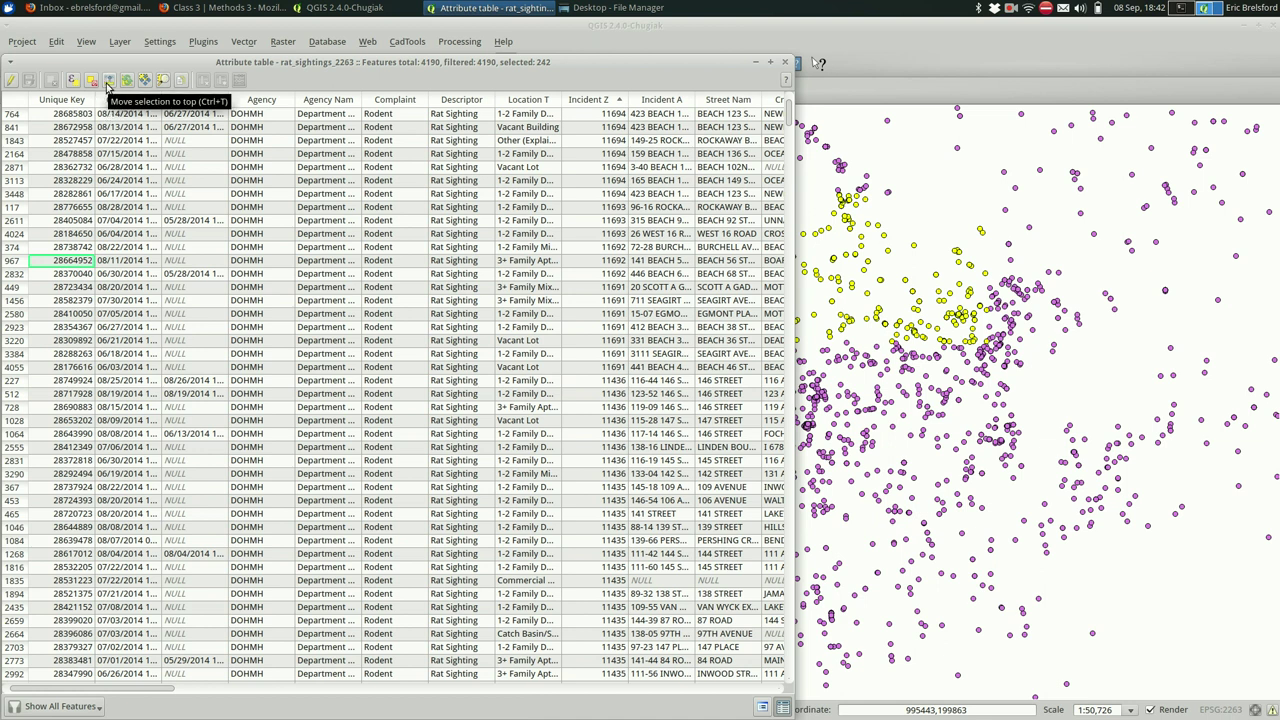
click(109, 80)
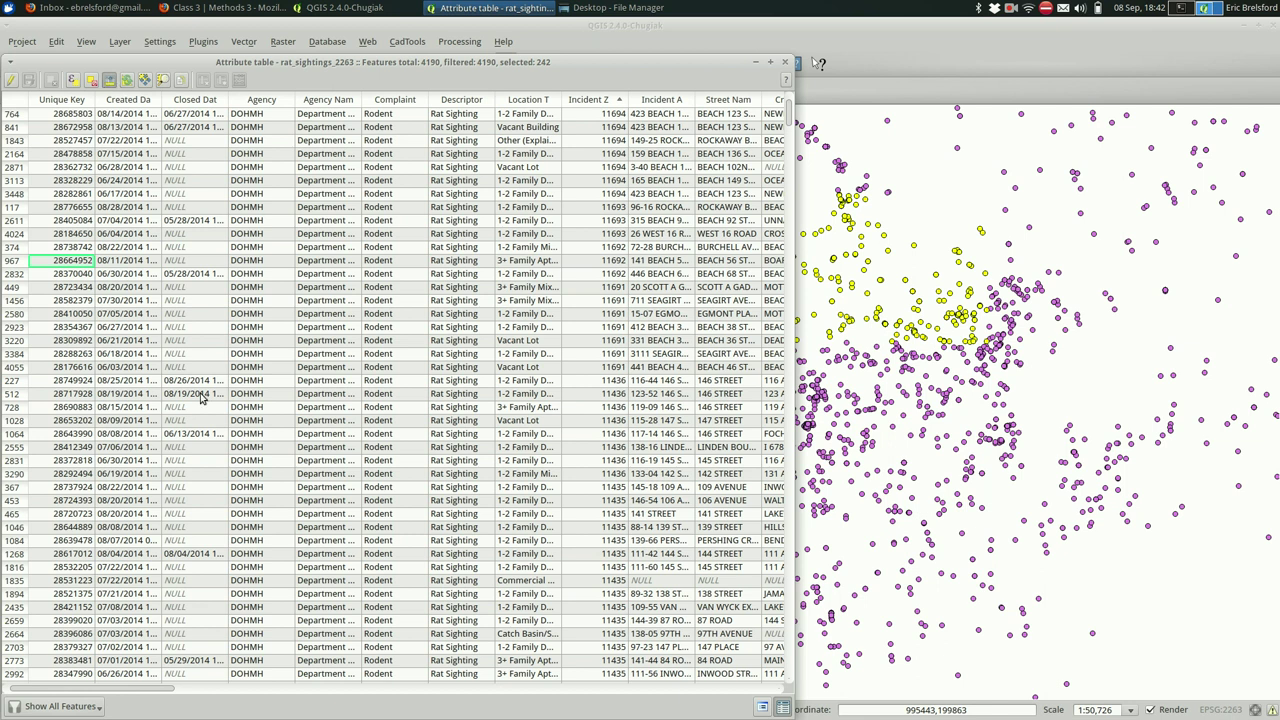
scroll(200, 397, right, 3)
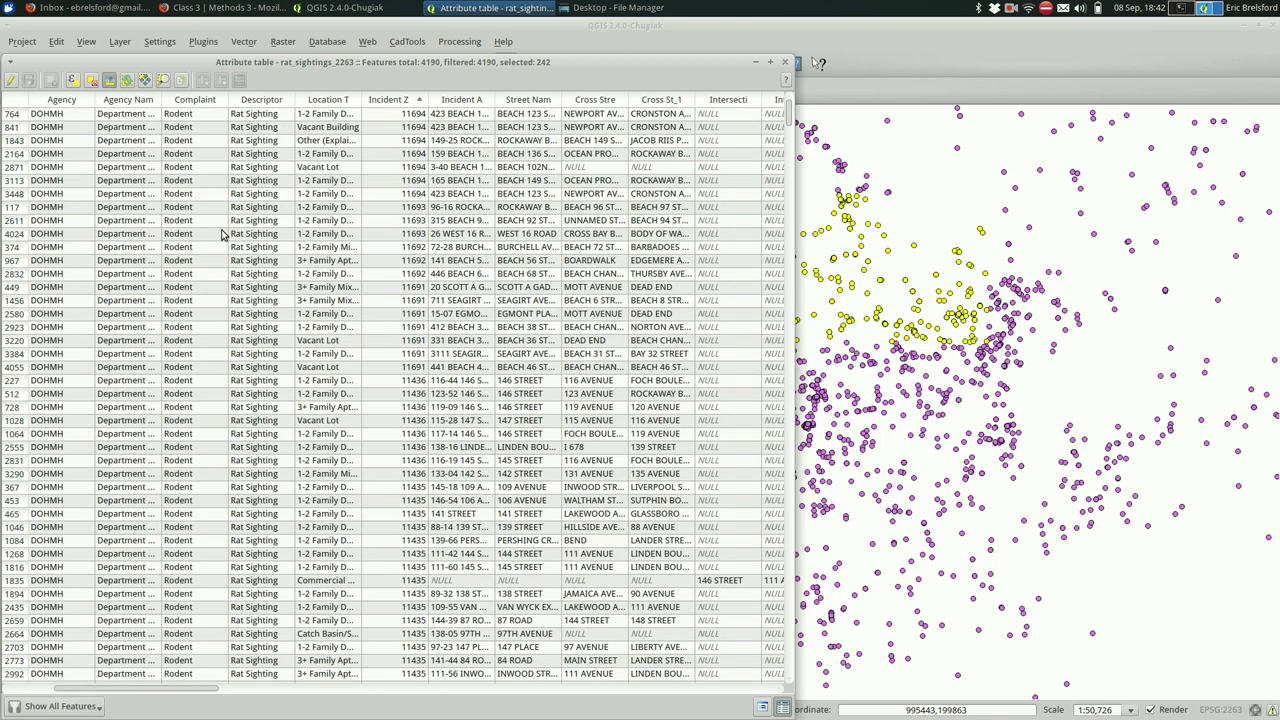
scroll(222, 233, left, 3)
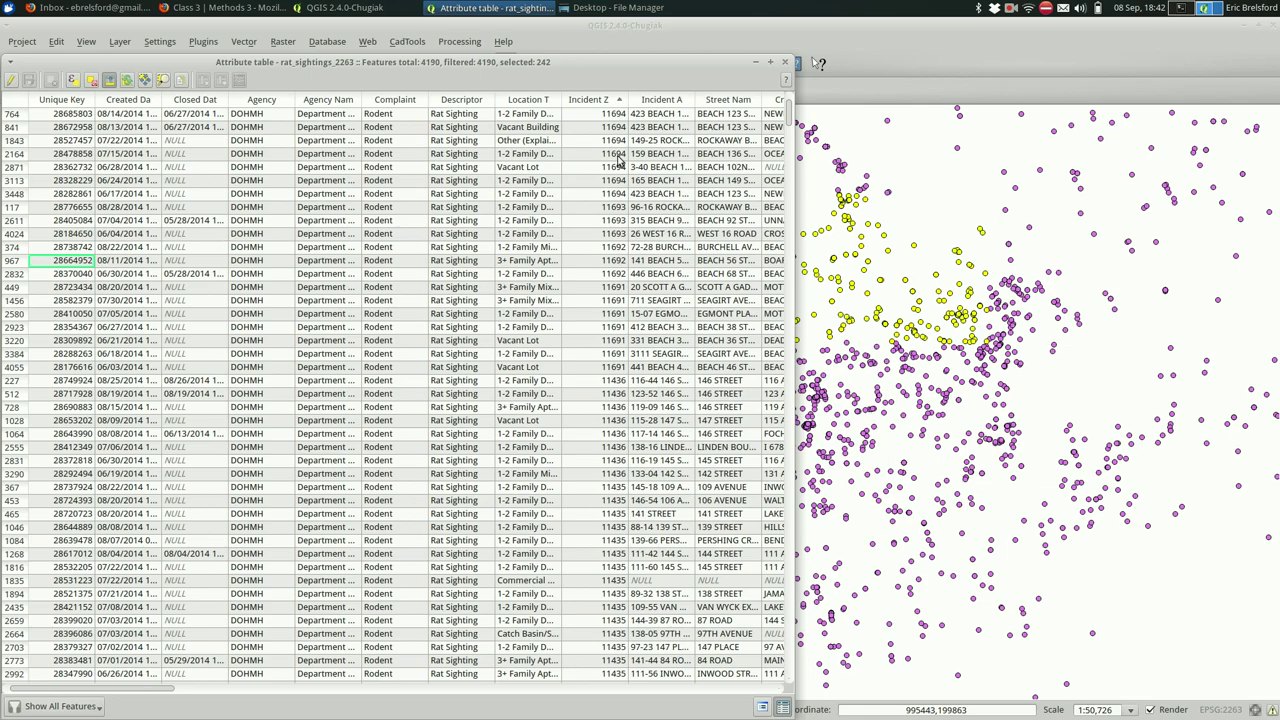
drag(787, 121, 548, 500)
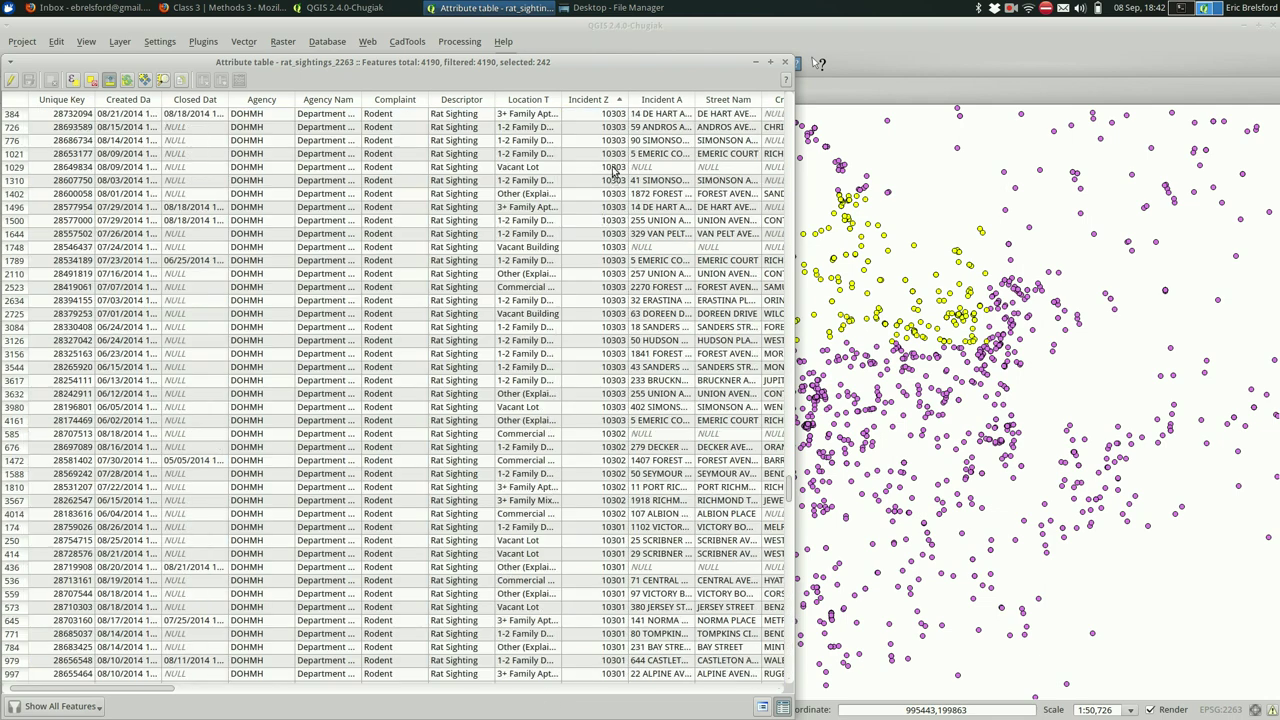
Step: Sort by Incident Zip descending with selected rows on top (Ctrl+T), then return to the map window
click(595, 103)
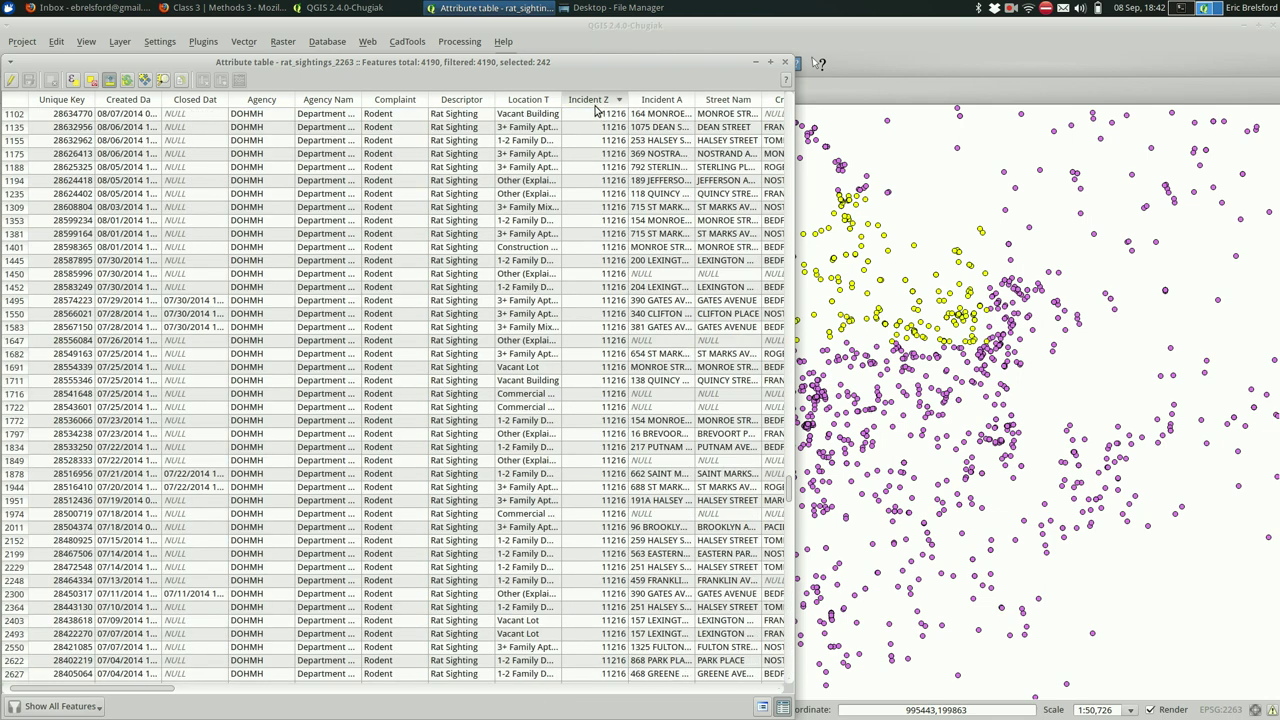
scroll(610, 171, up, 10)
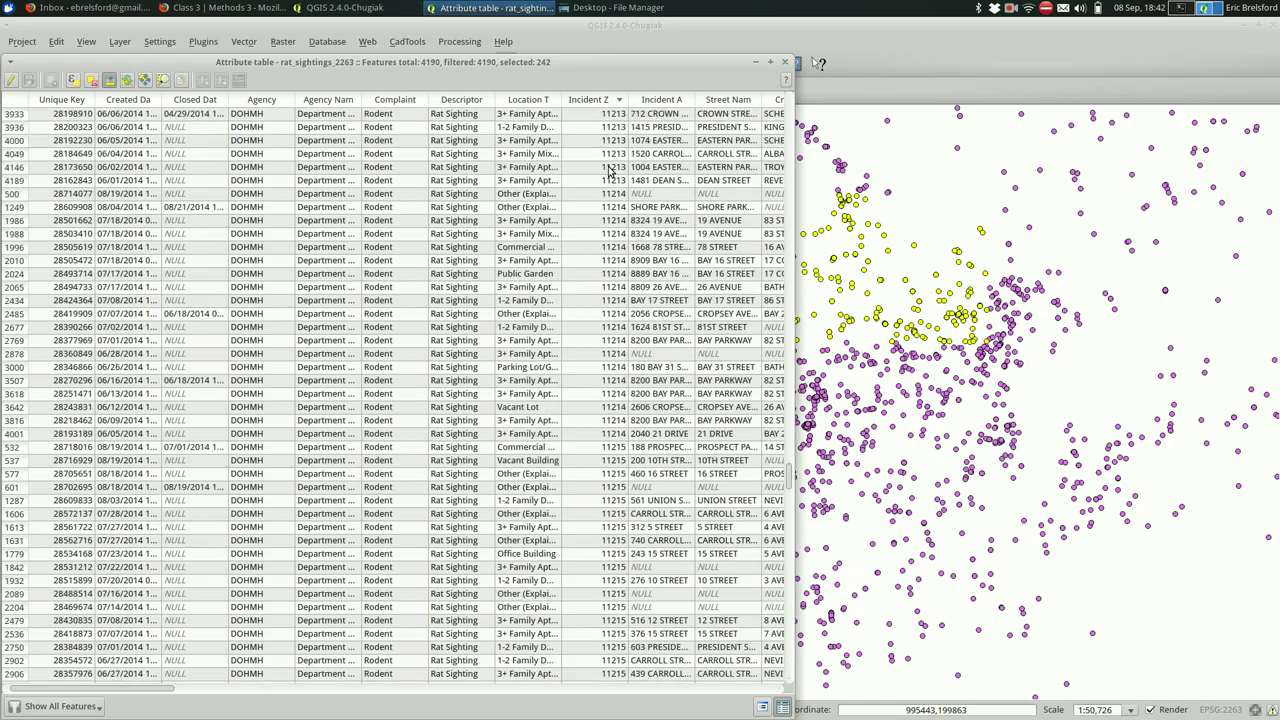
key(ctrl+t)
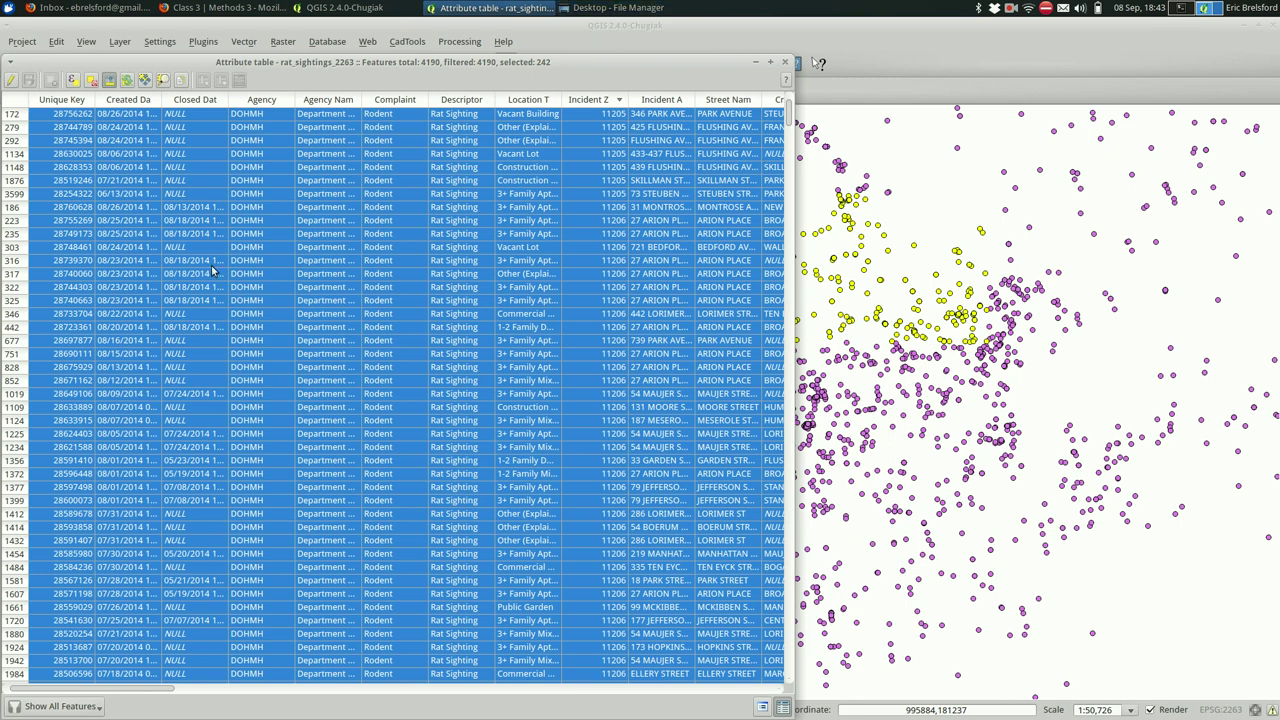
scroll(212, 270, down, 20)
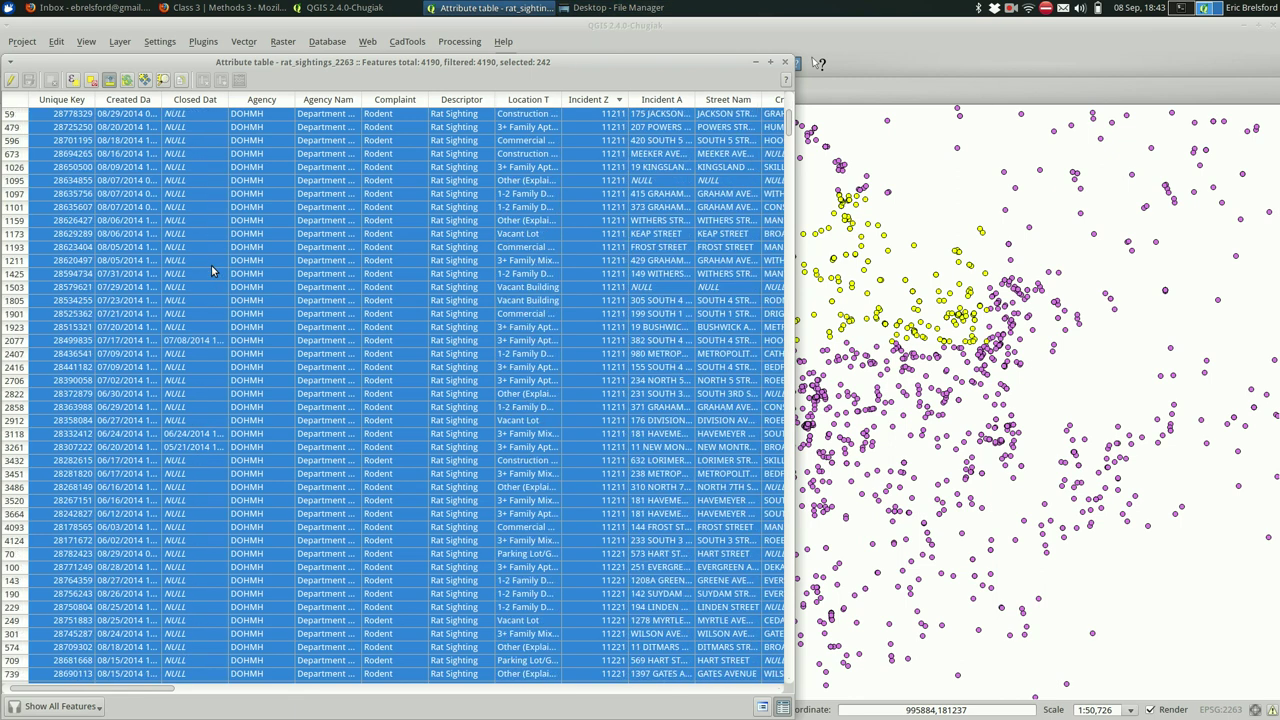
scroll(211, 268, up, 6)
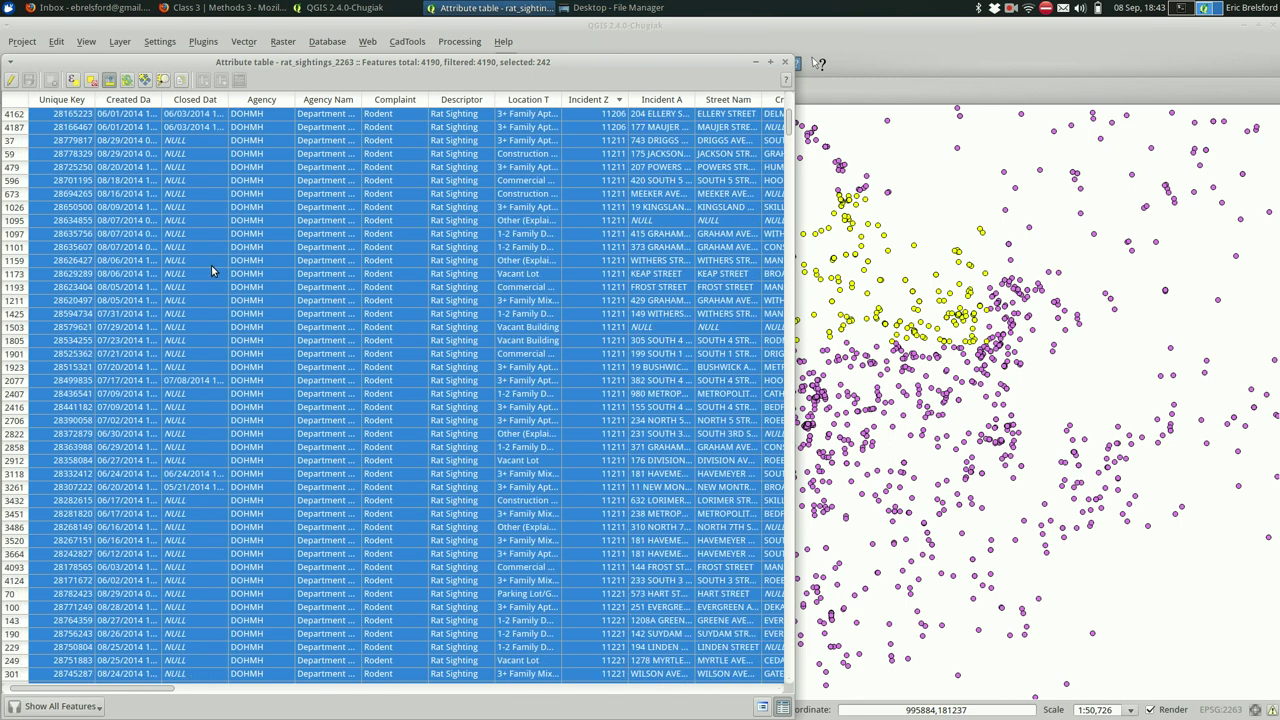
scroll(211, 265, right, 3)
scroll(211, 256, up, 5)
scroll(211, 256, left, 3)
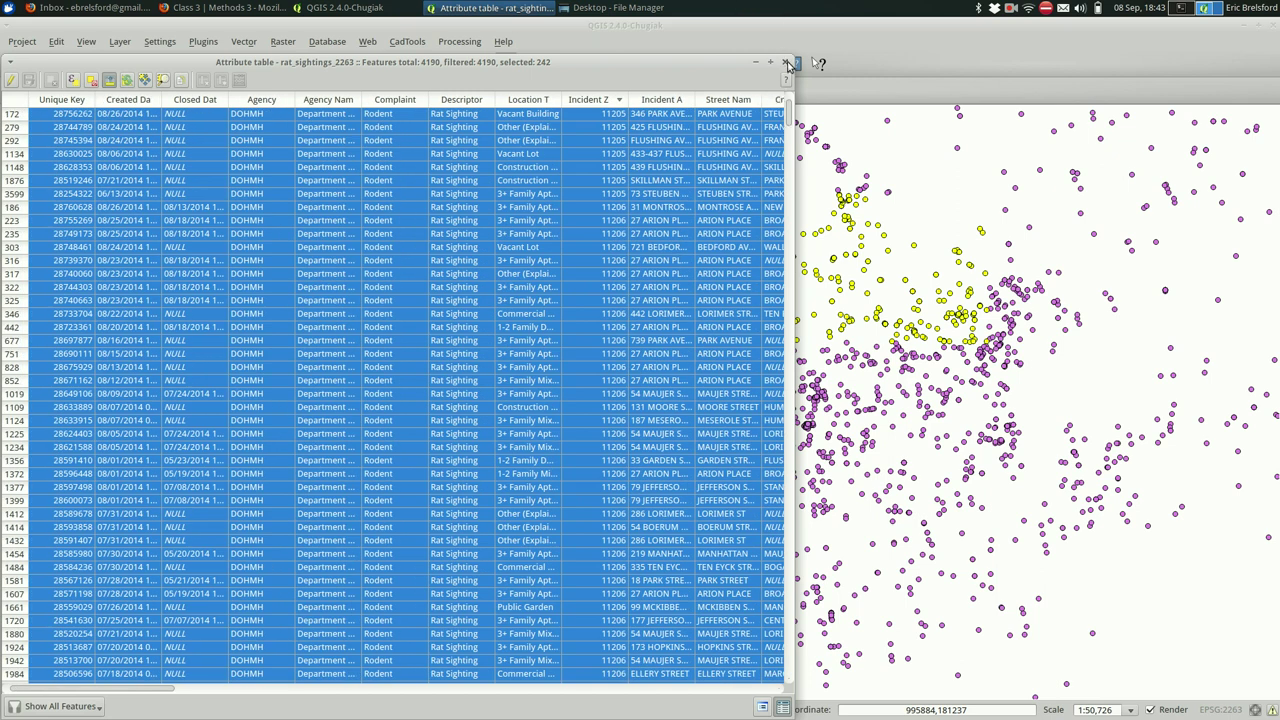
click(915, 46)
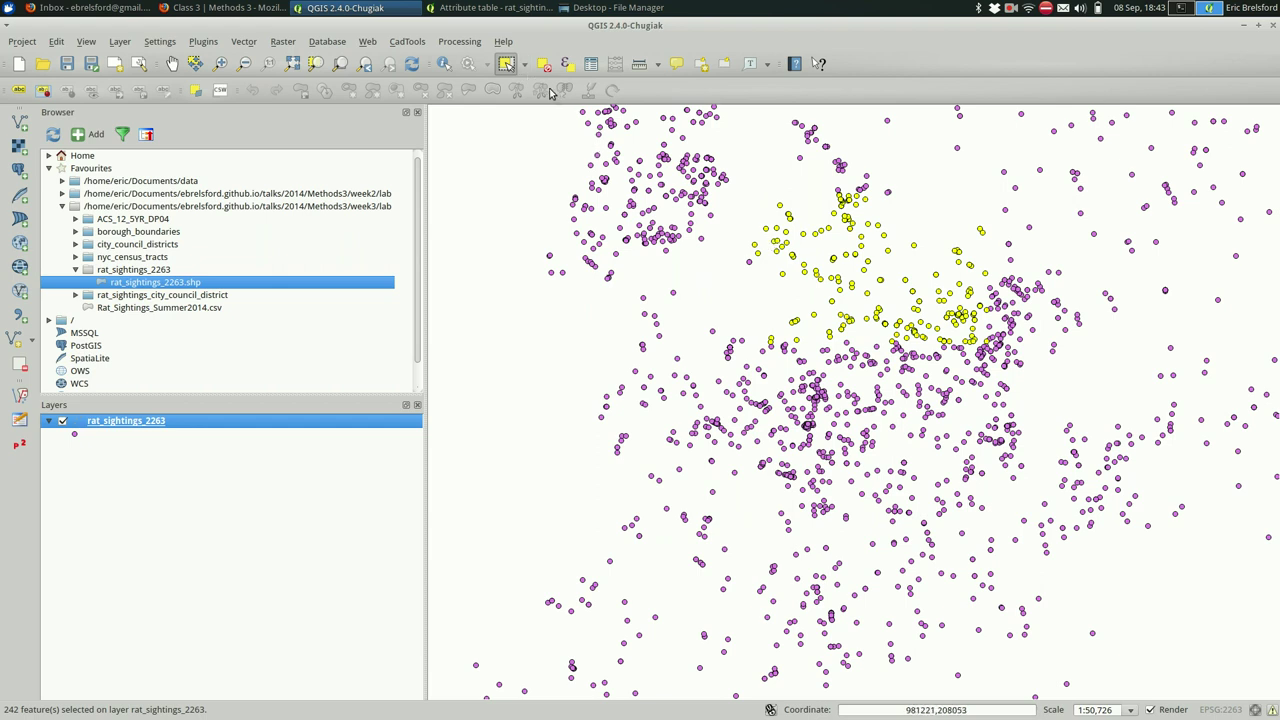
Step: Select the 104 sightings within a circle left of centre using Select Features by Radius and view them in the table
click(527, 65)
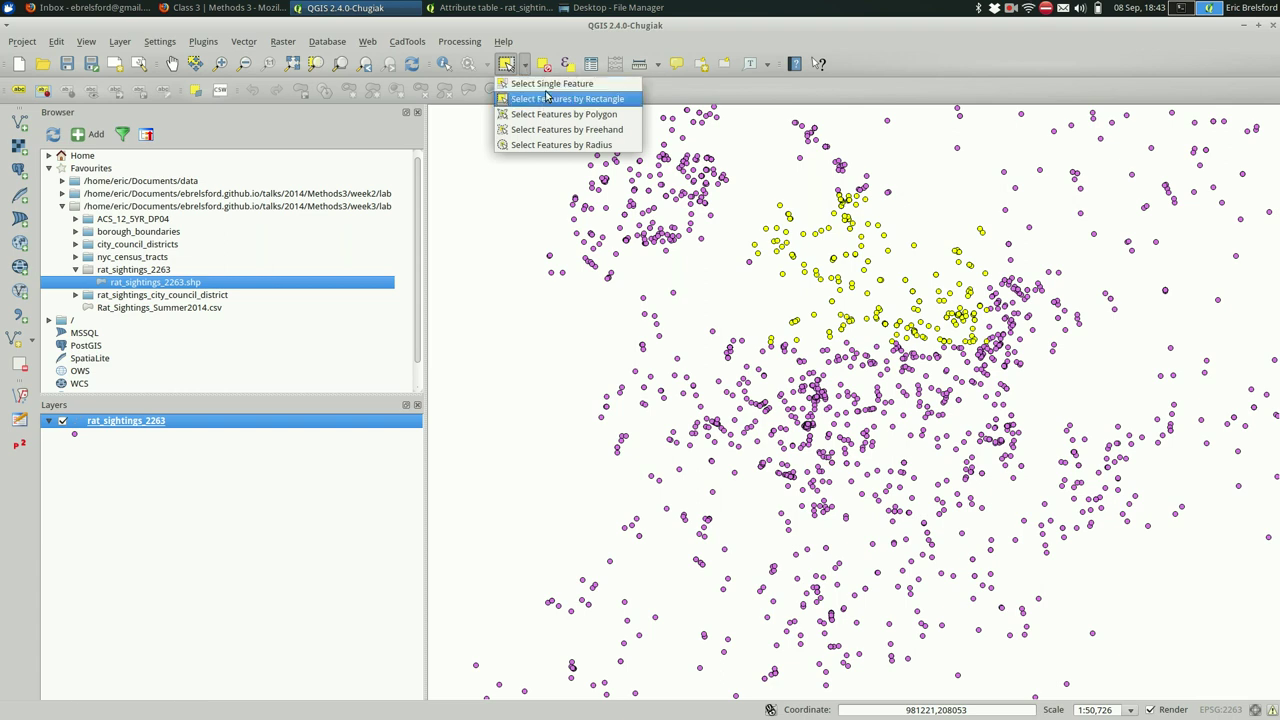
click(601, 145)
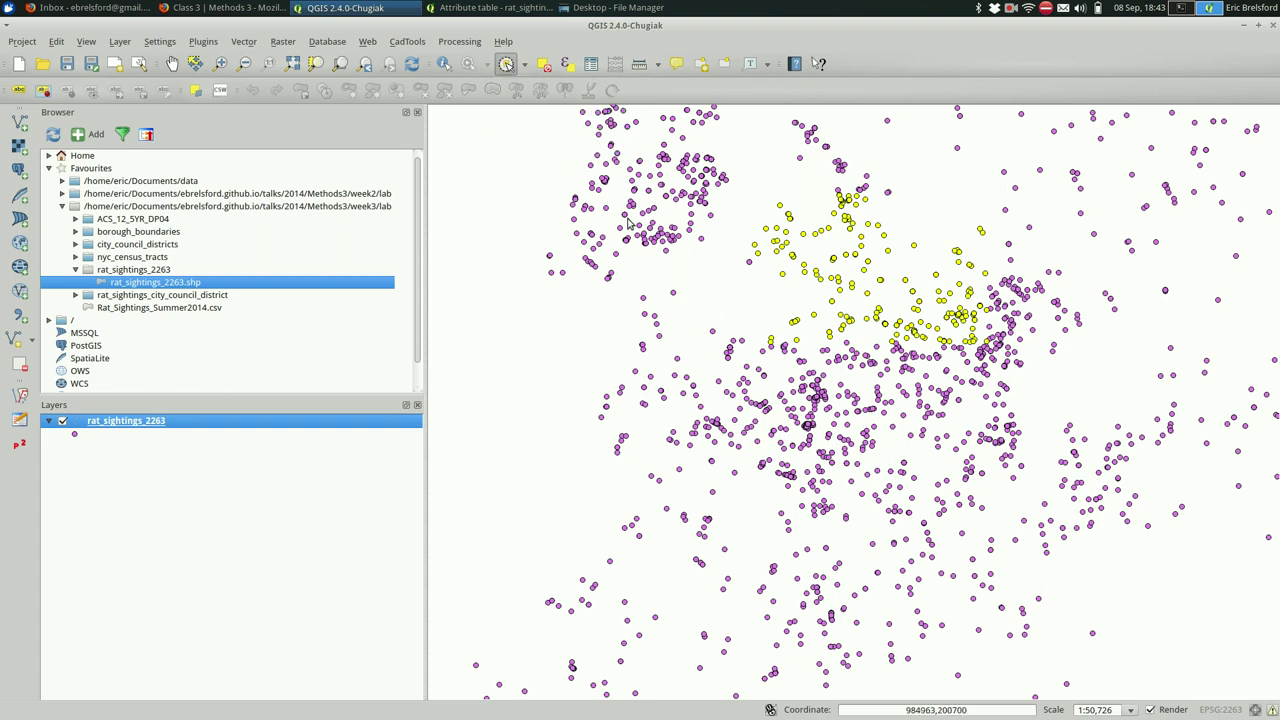
drag(660, 372, 715, 457)
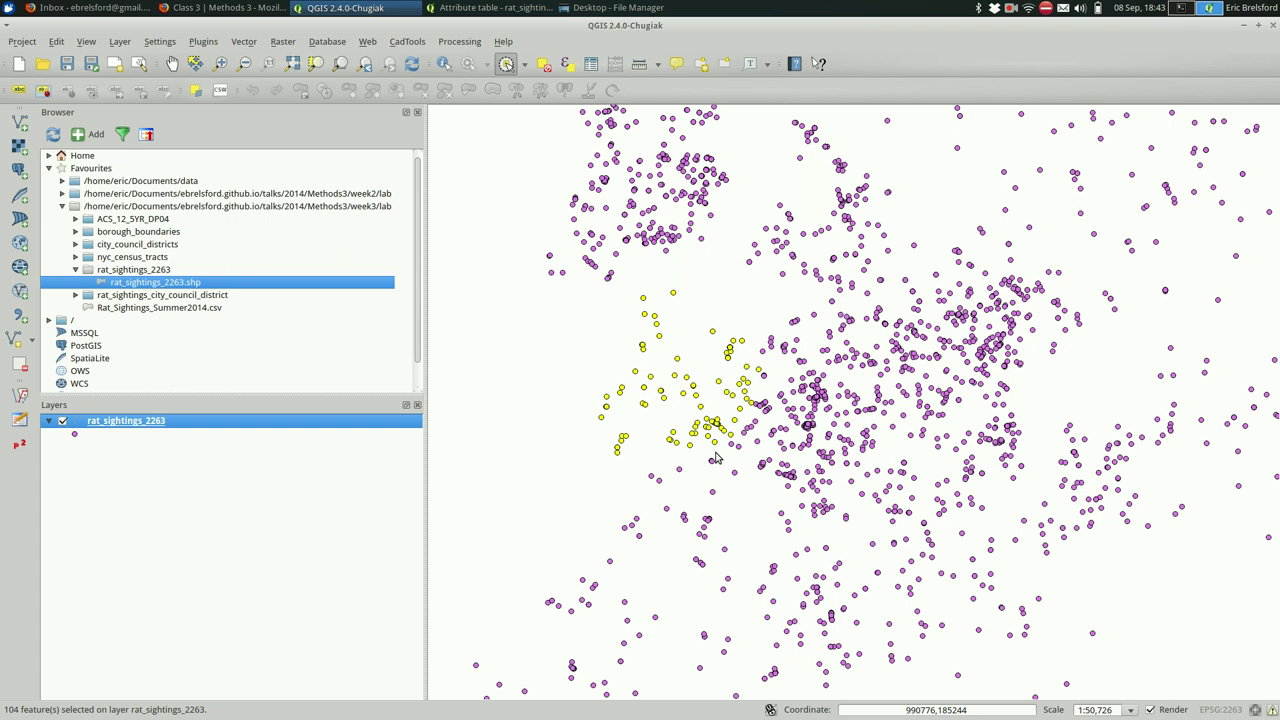
key(alt+Tab)
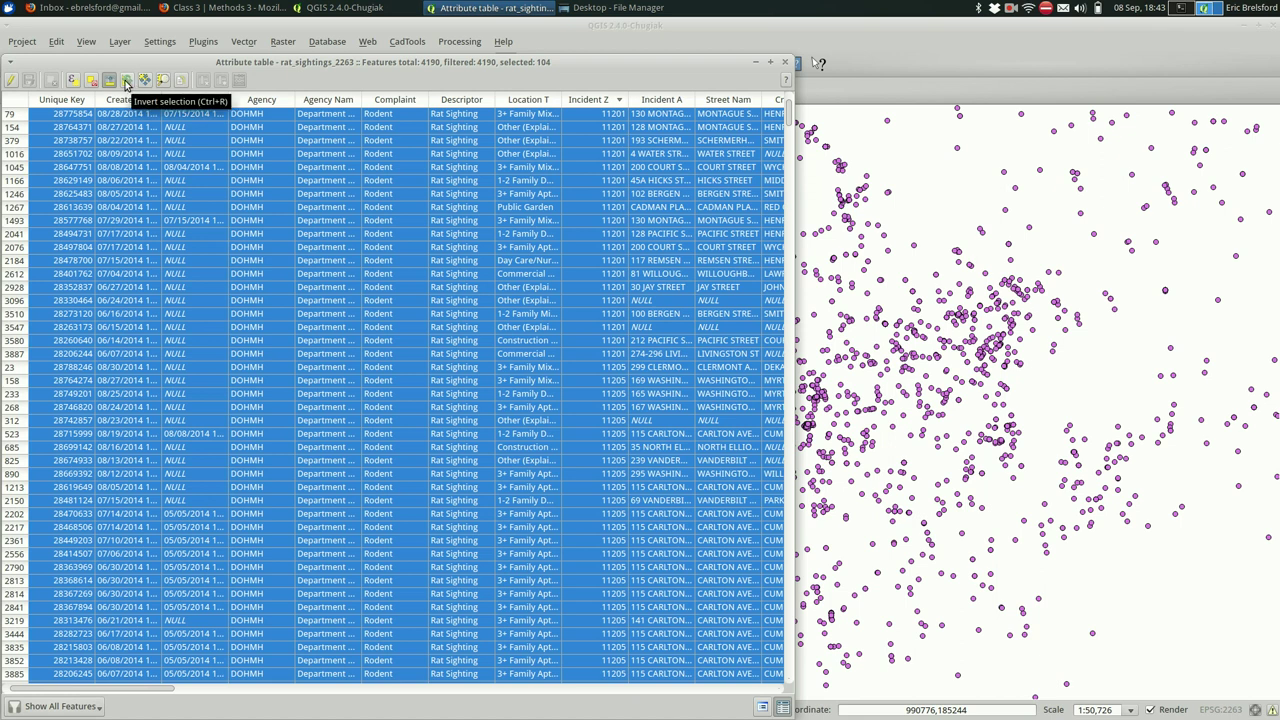
Step: Invert the circular selection, redraw the circle and invert again, selecting the 4071 sightings outside it
click(126, 84)
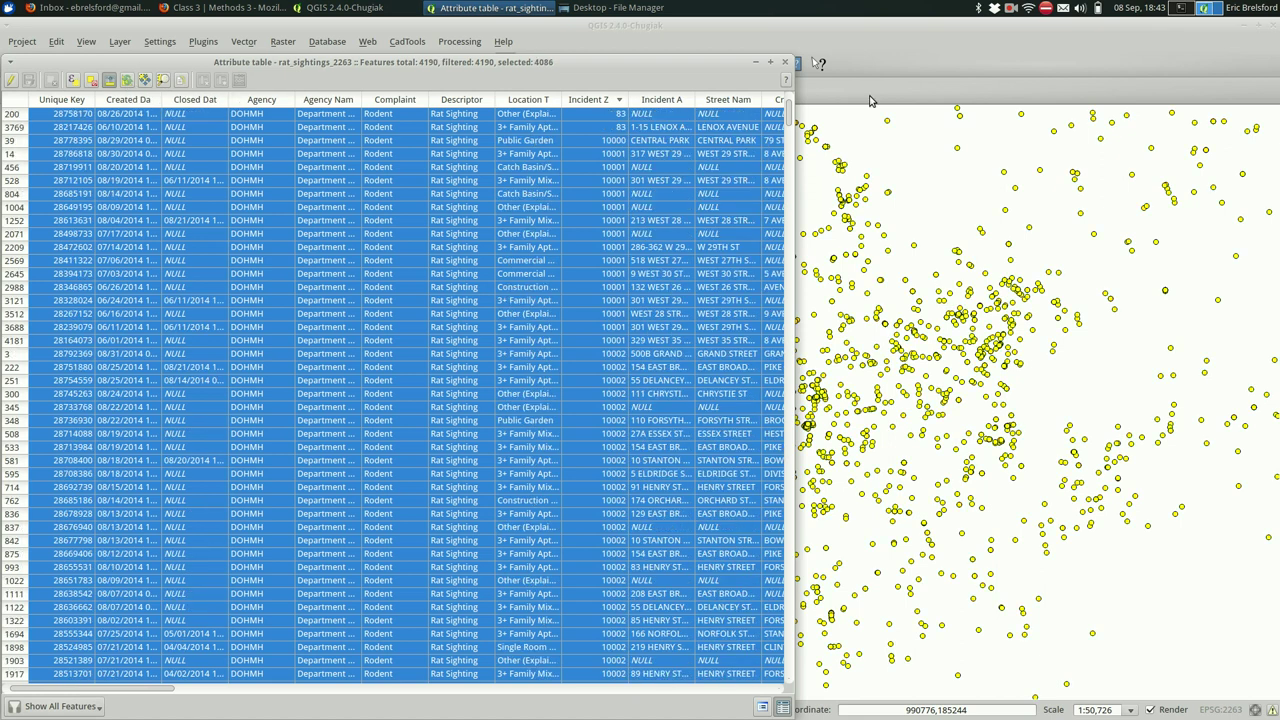
click(940, 202)
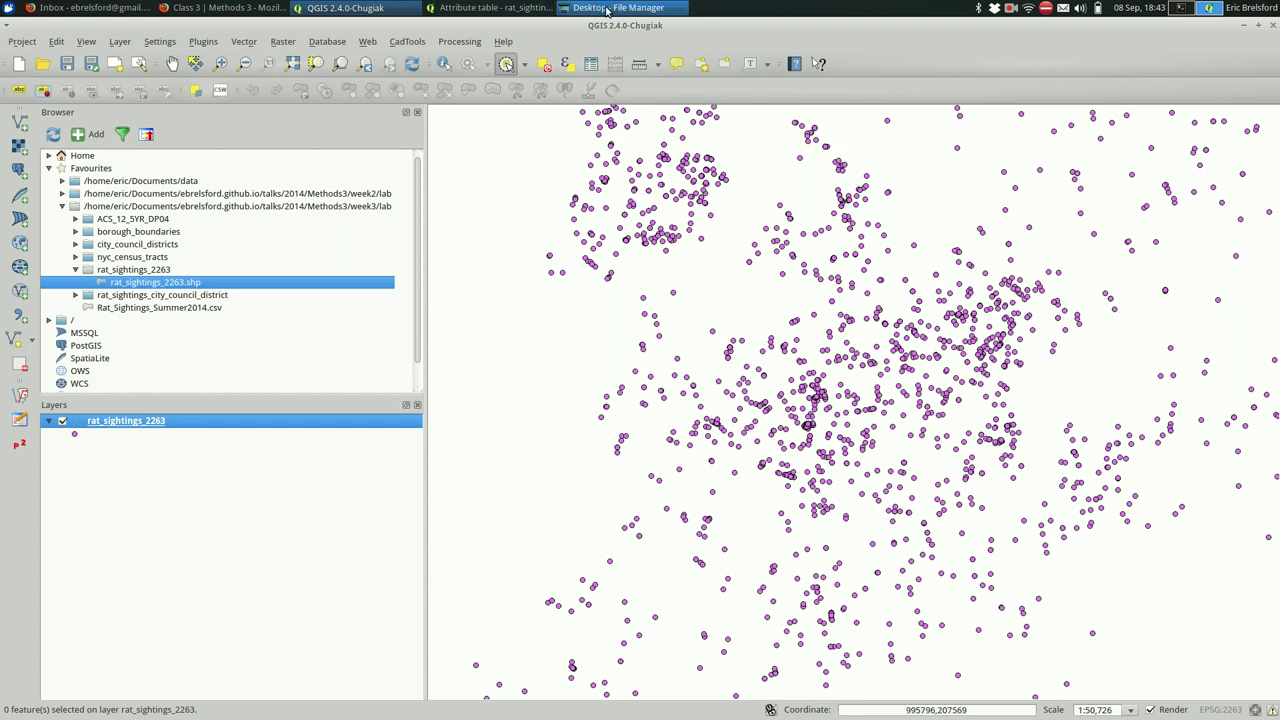
click(506, 65)
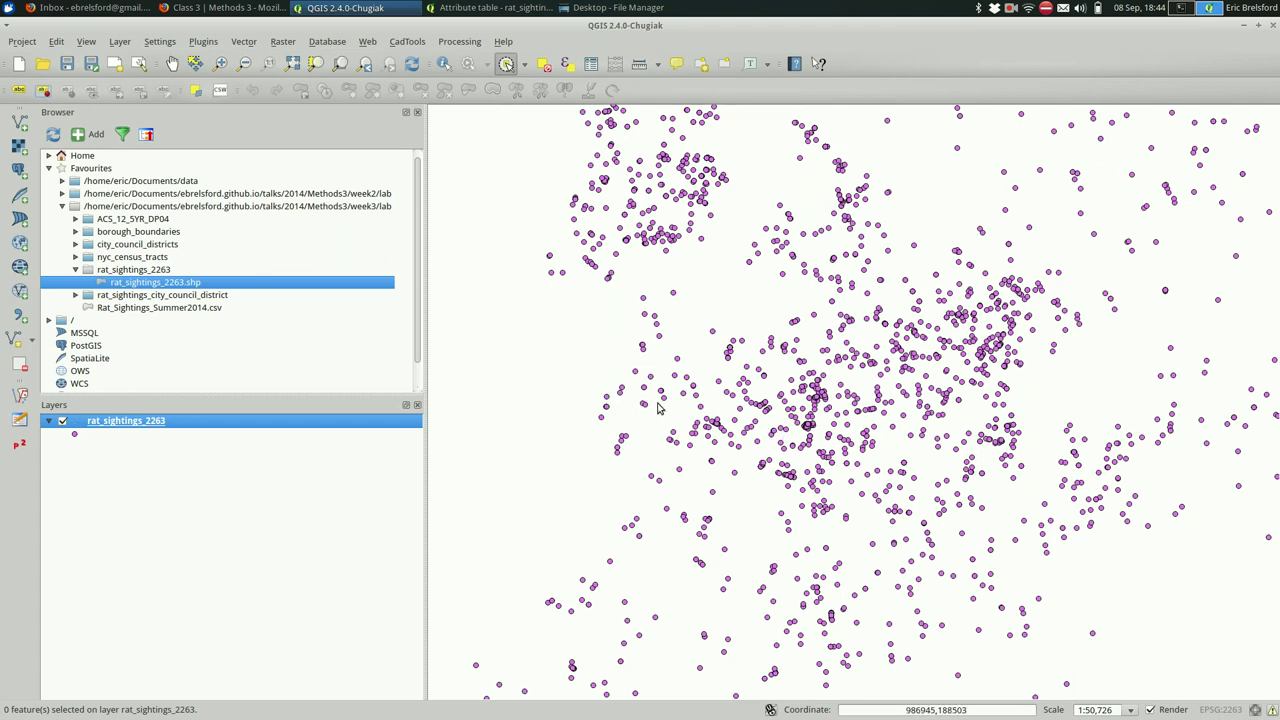
drag(653, 399, 727, 487)
key(alt+Tab)
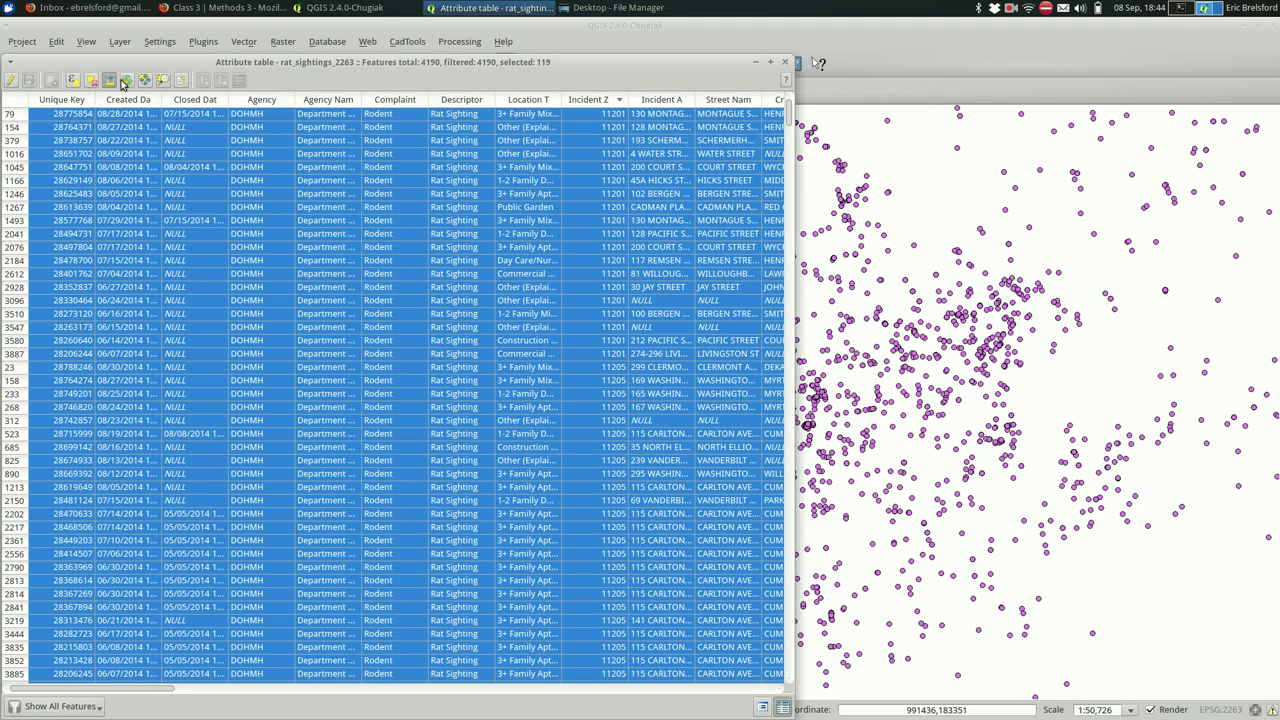
click(126, 84)
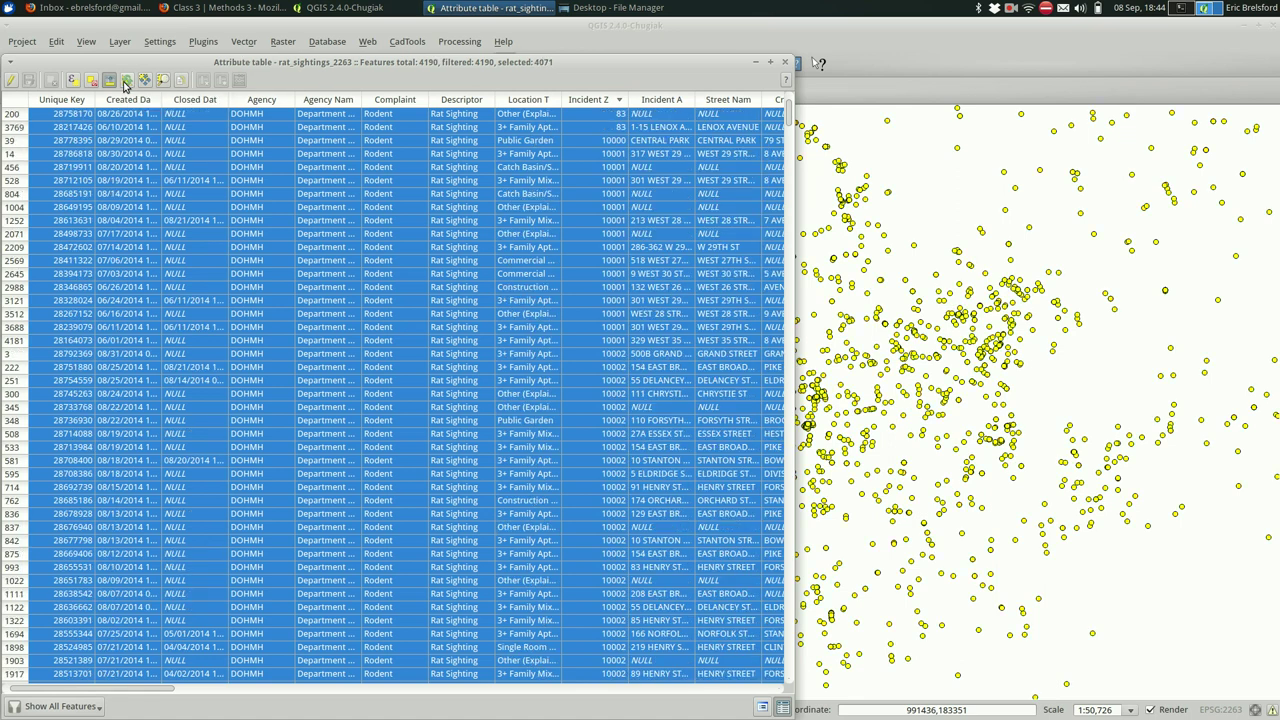
key(alt+Tab)
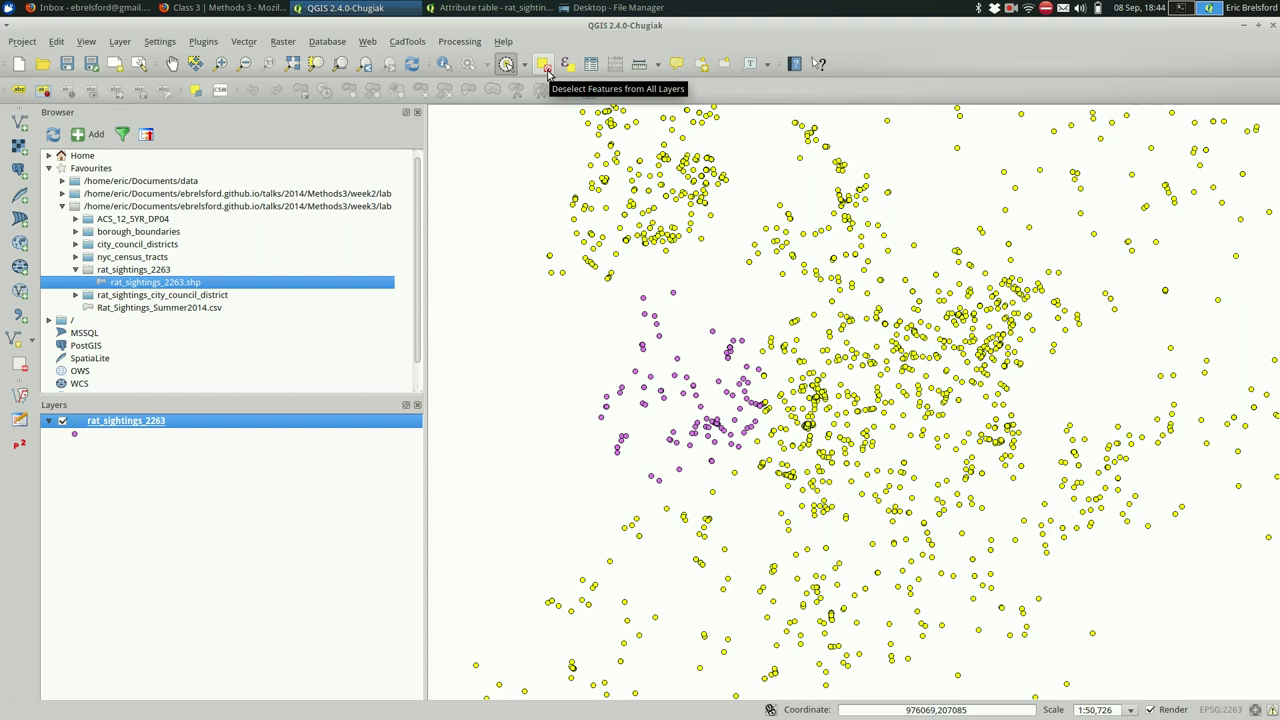
Step: Clear the selection on all layers, leaving 0 of 4190 features selected
click(544, 66)
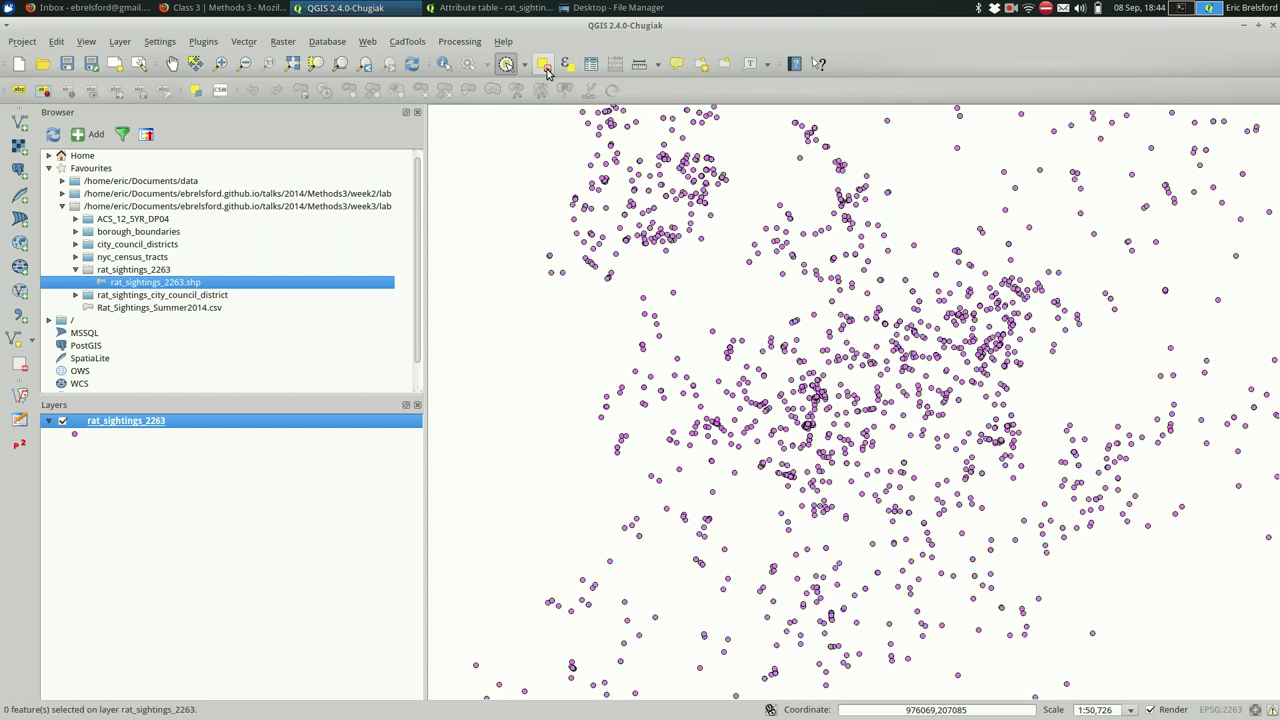
key(alt+Tab)
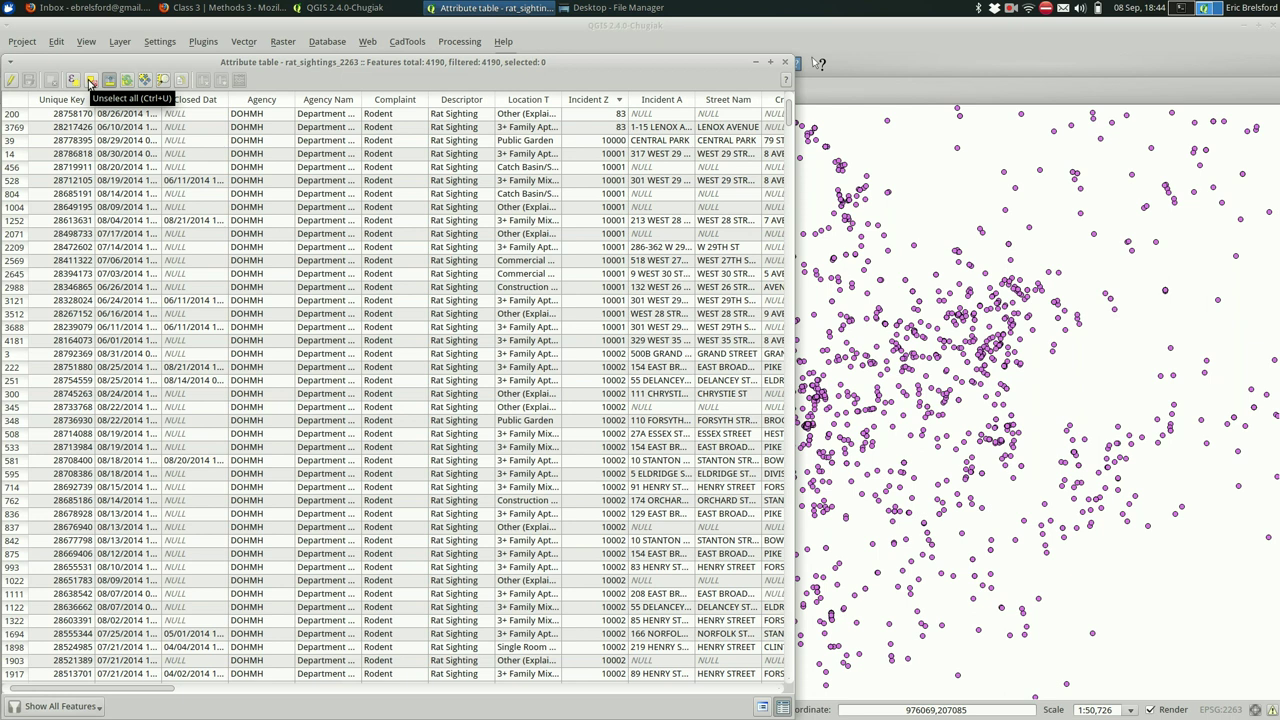
key(alt+Tab)
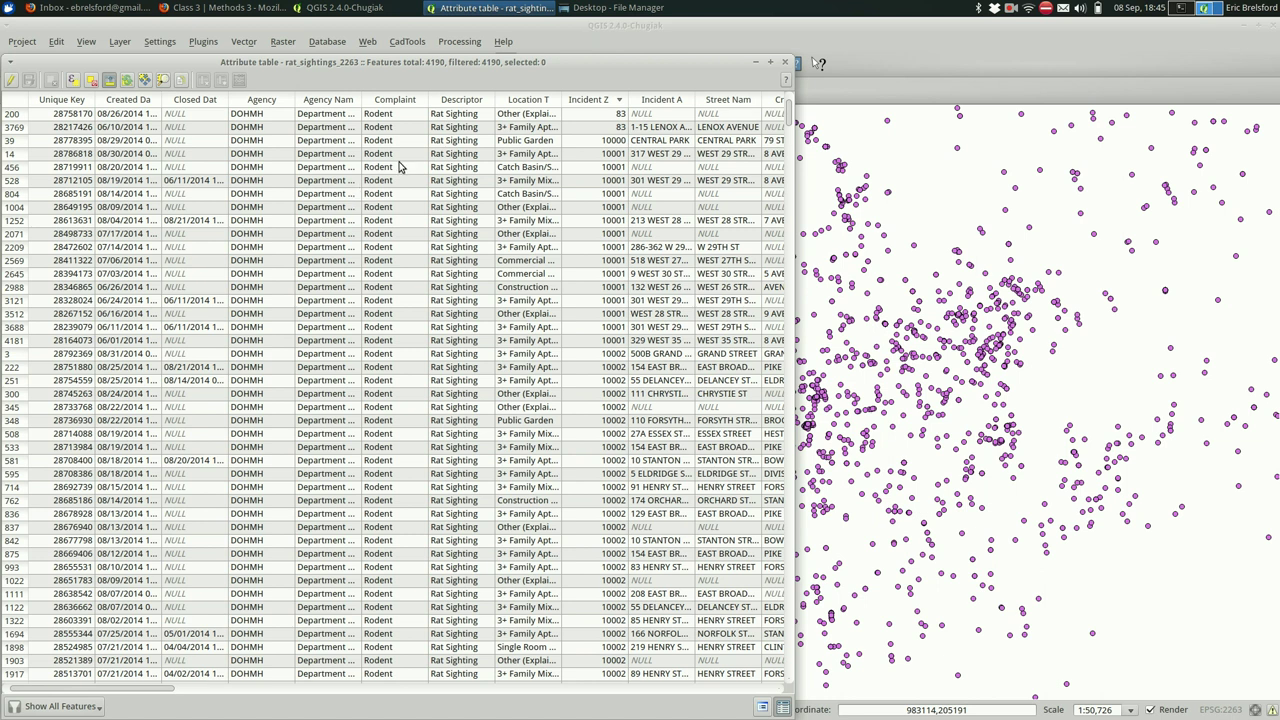
Step: Widen the Location Type column and inspect the '1-2 Family Dwelling' values
scroll(530, 292, right, 5)
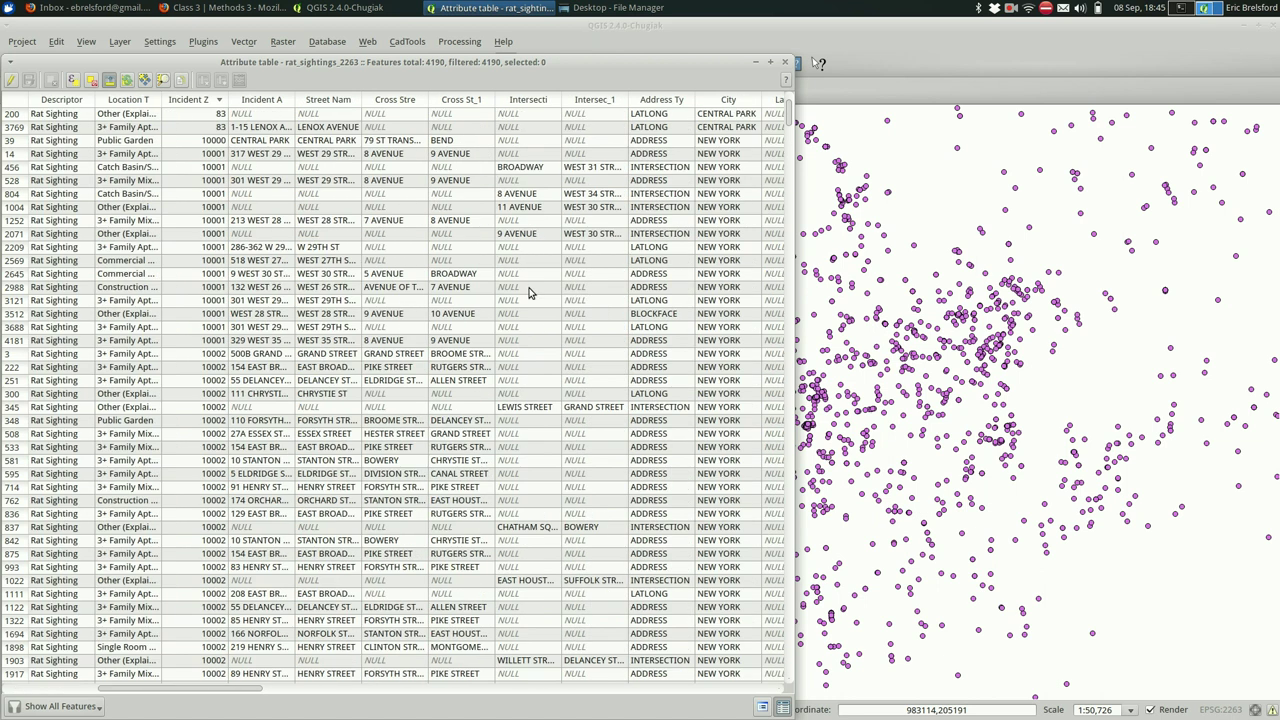
scroll(530, 292, left, 5)
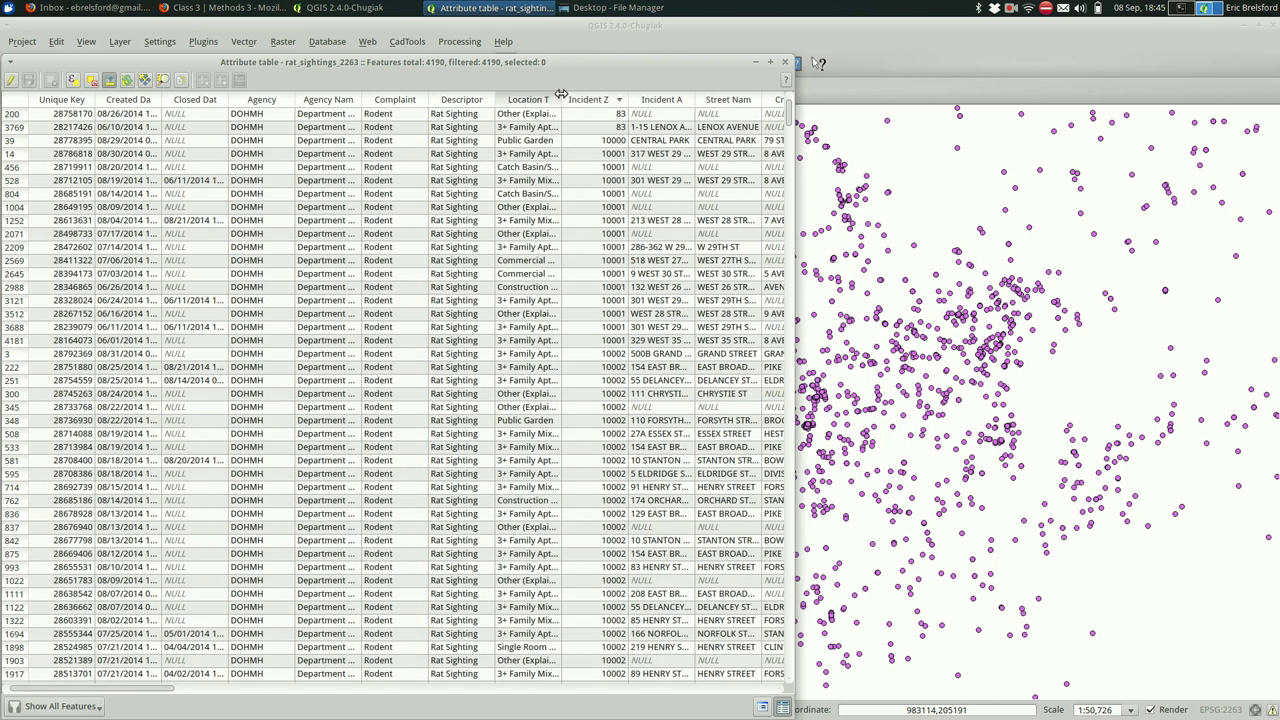
drag(561, 99, 651, 100)
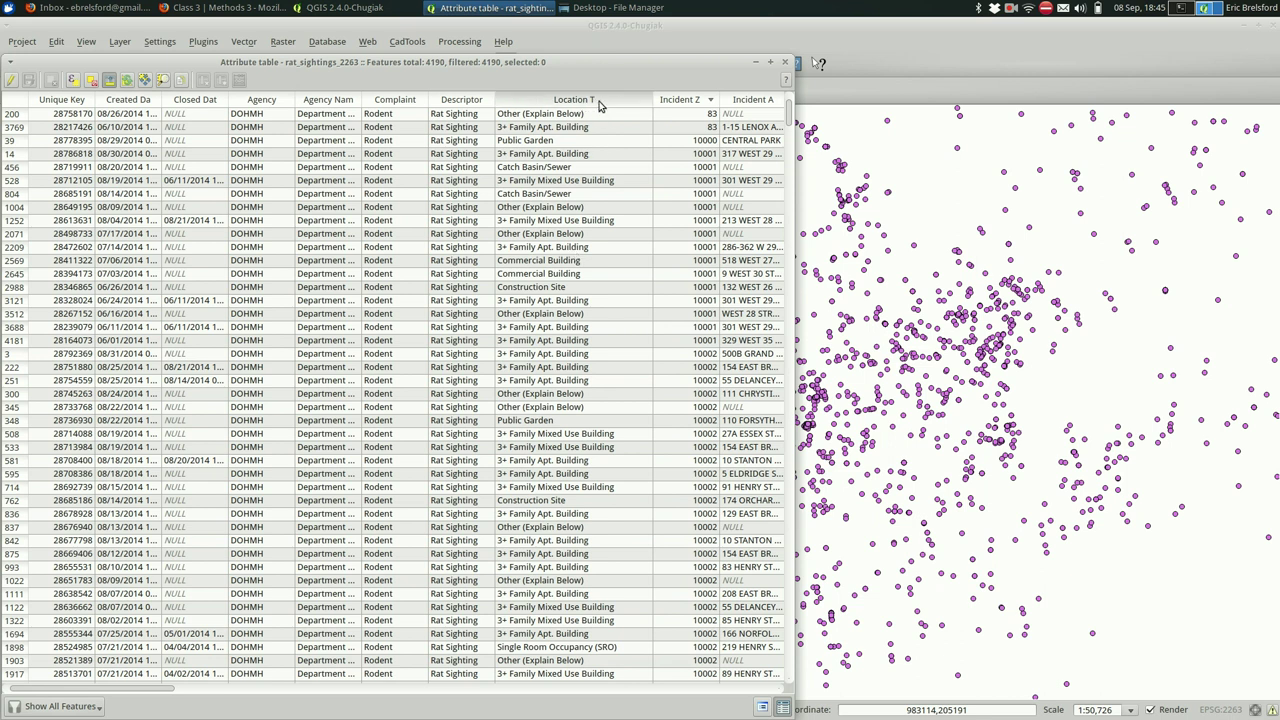
scroll(576, 233, down, 6)
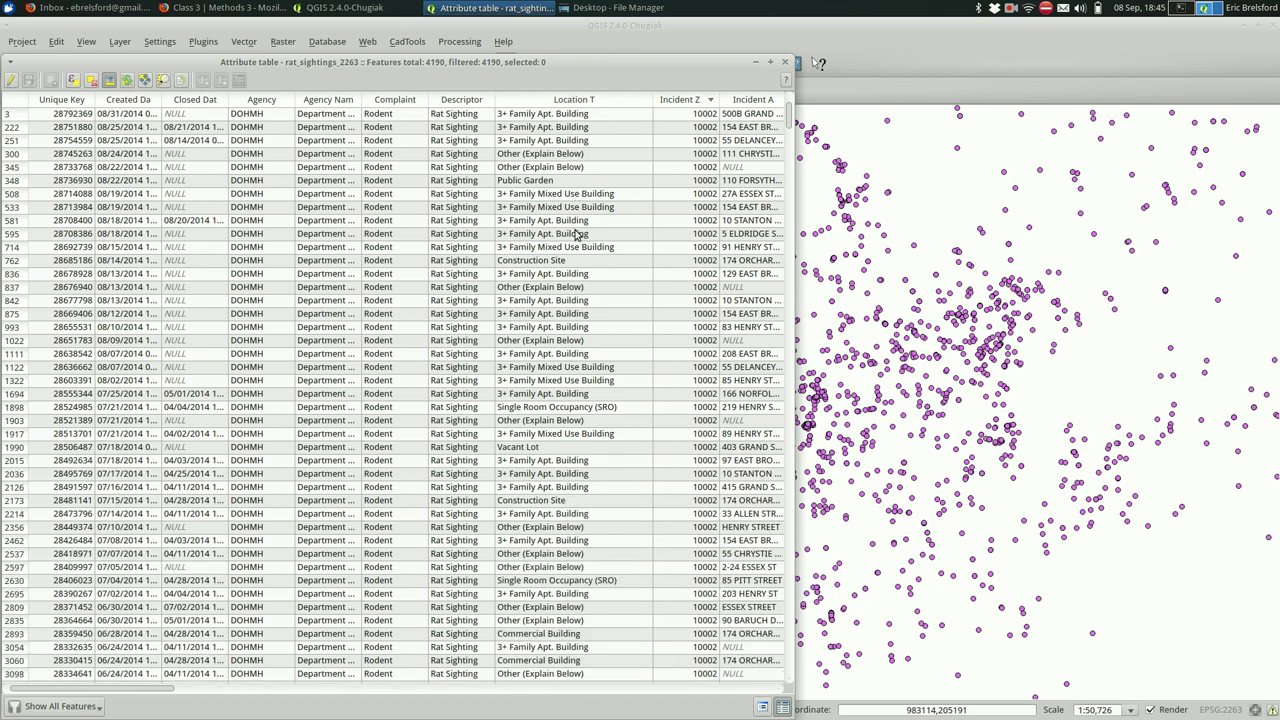
scroll(576, 233, down, 6)
scroll(576, 233, down, 10)
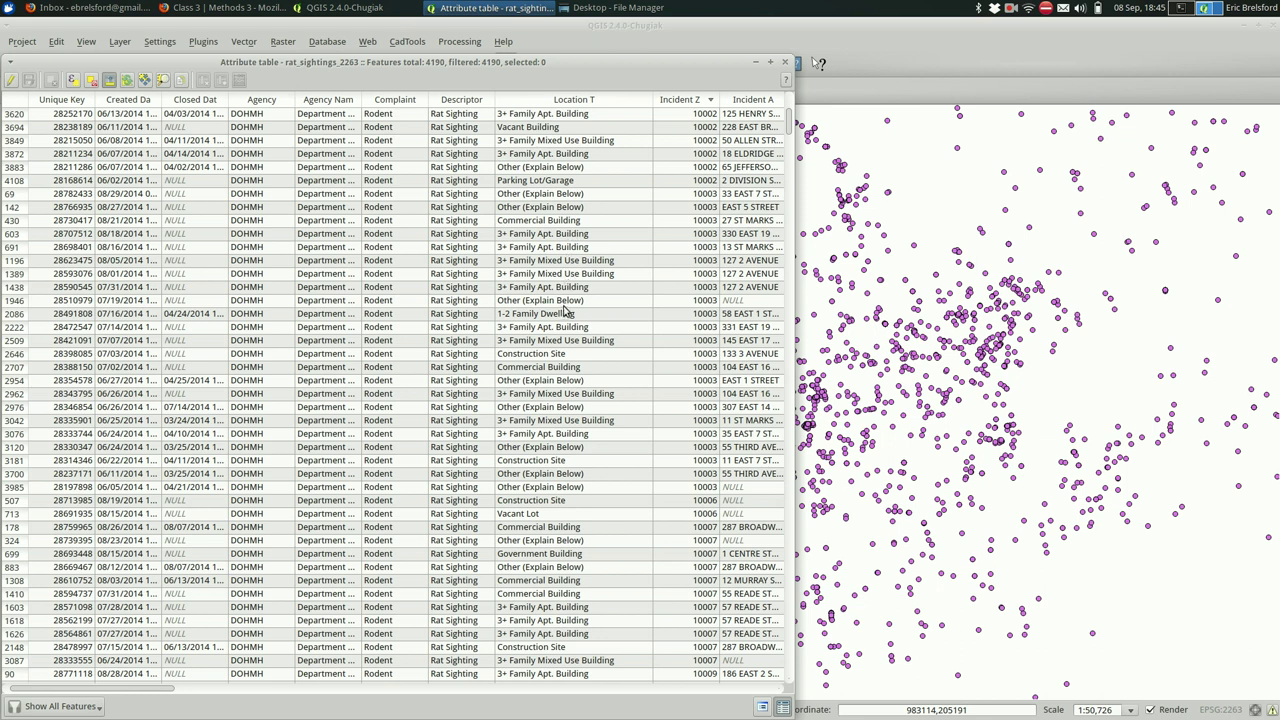
click(566, 313)
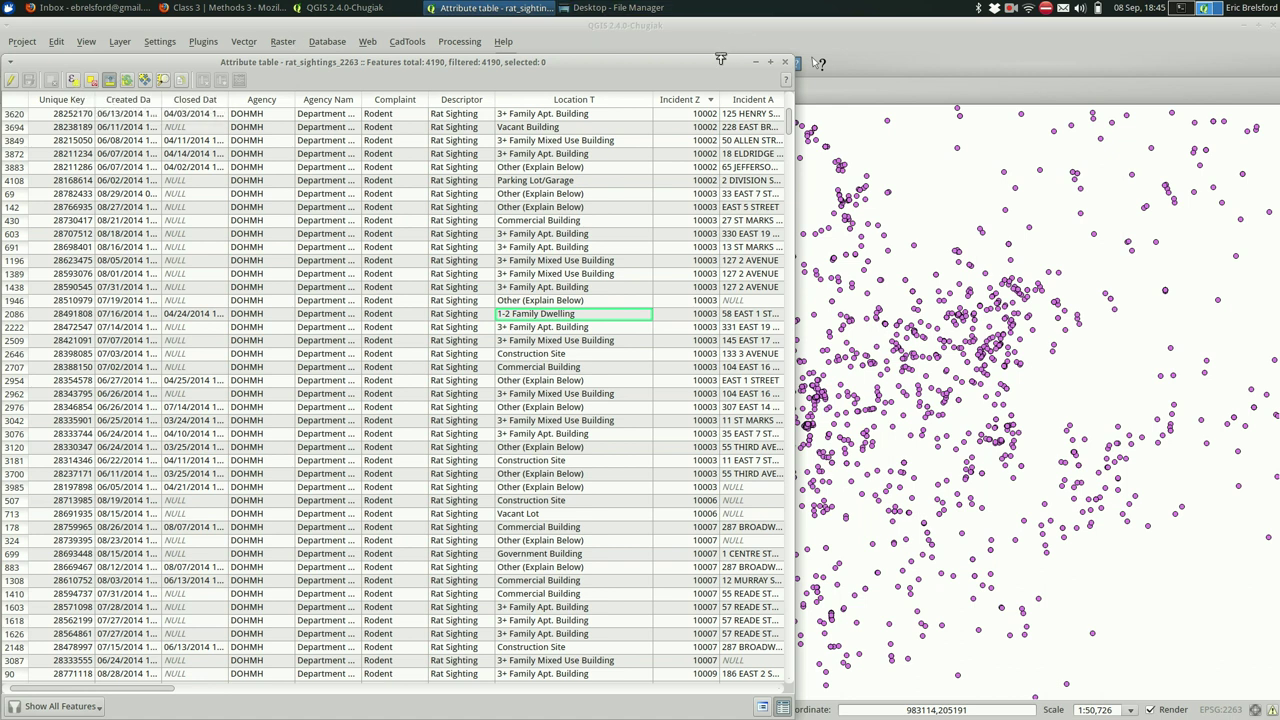
drag(720, 62, 720, 86)
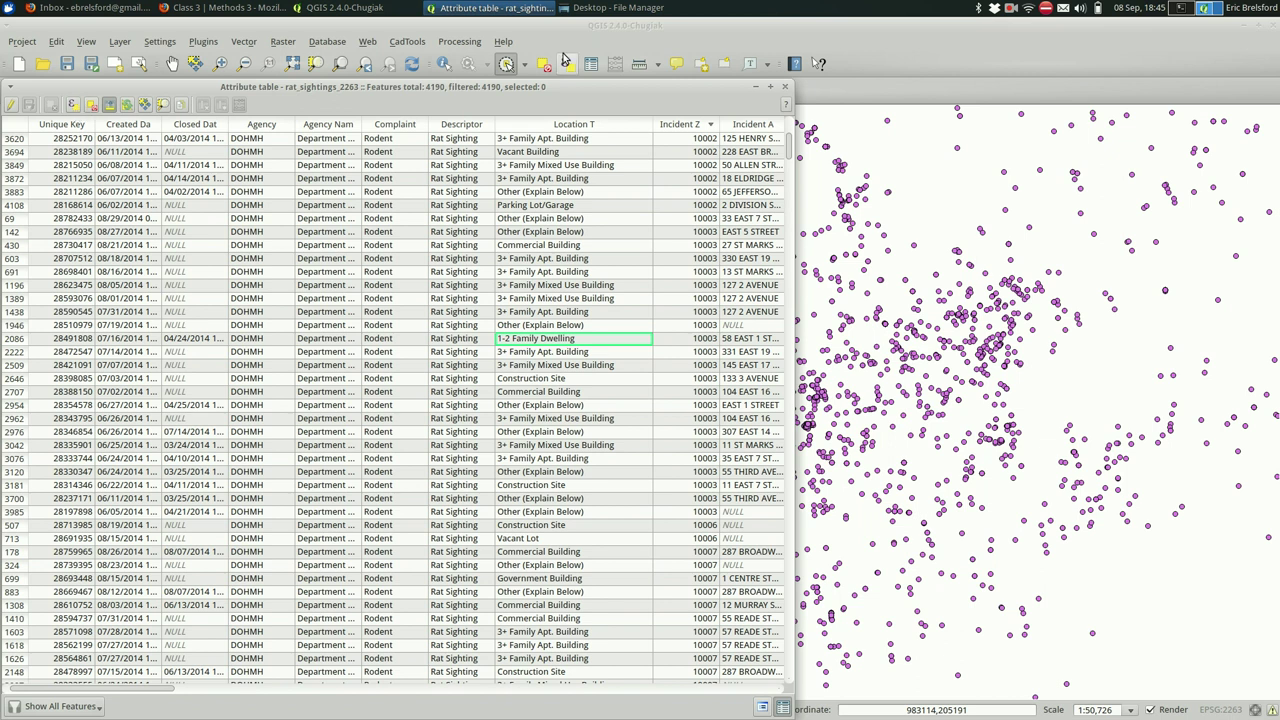
Step: Open Select by expression and browse the Operators, Conditionals (CASE help) and Math function groups
click(72, 106)
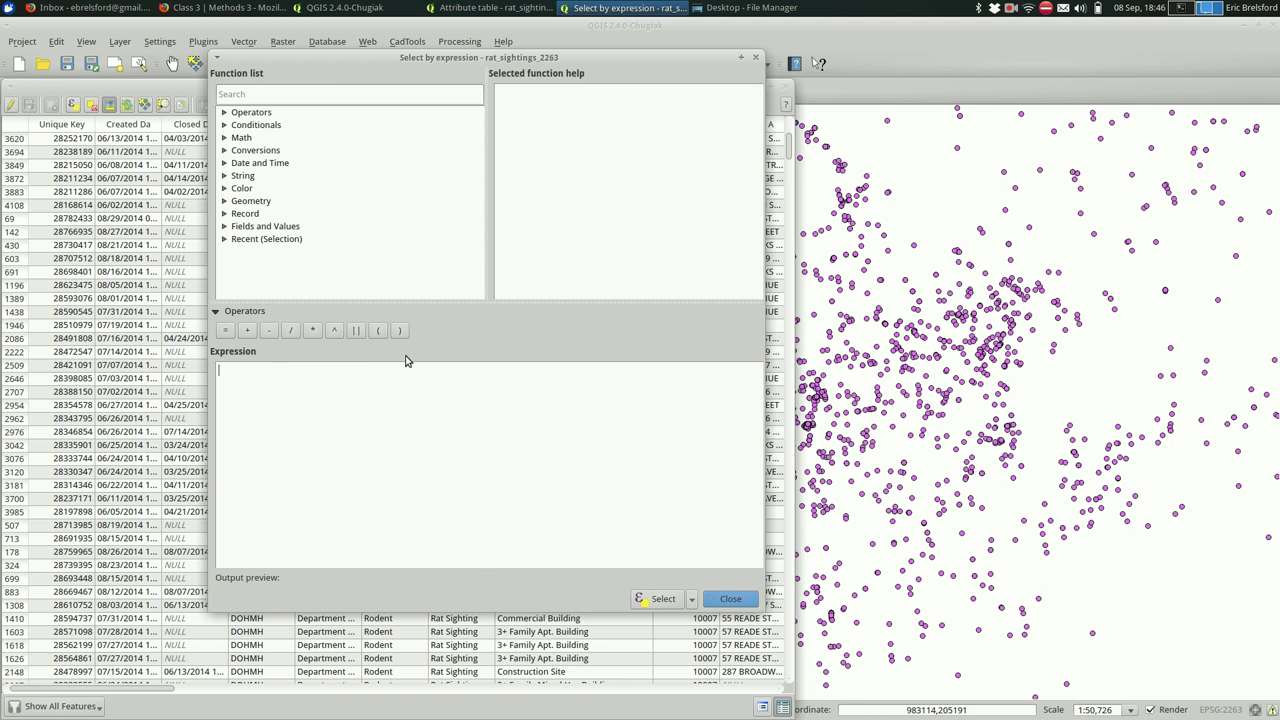
click(251, 114)
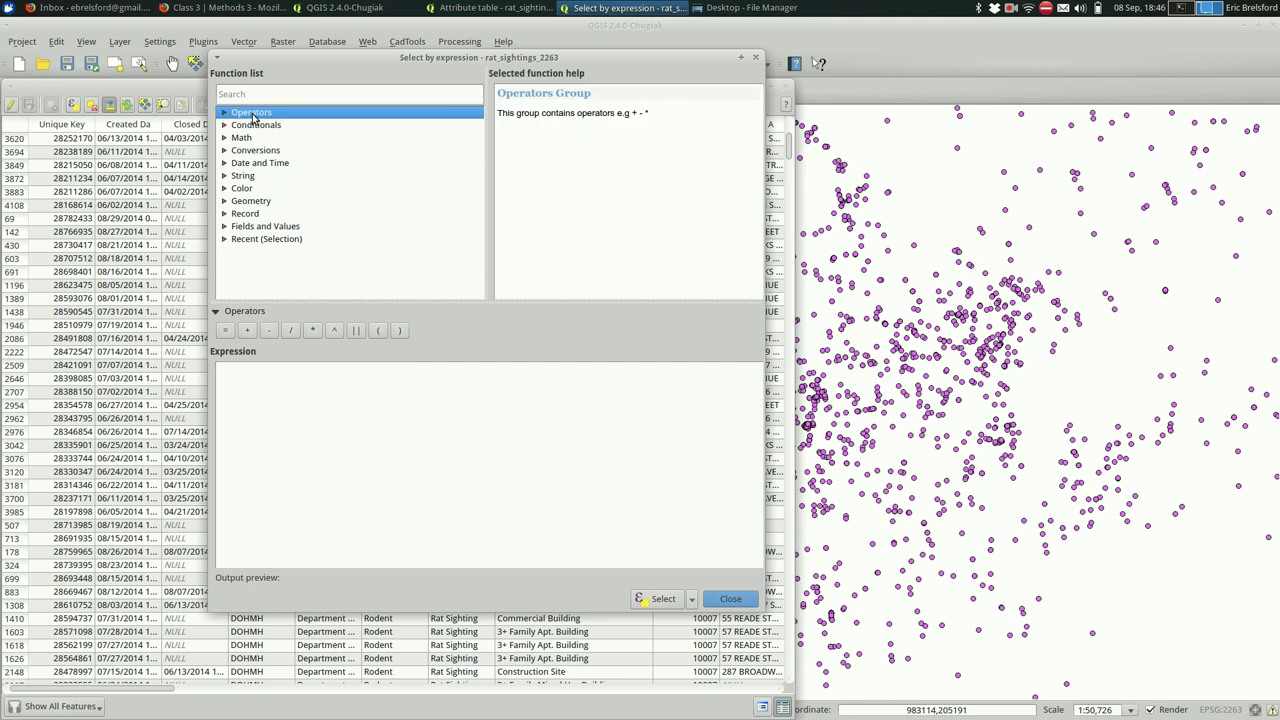
double_click(254, 118)
double_click(256, 120)
click(257, 126)
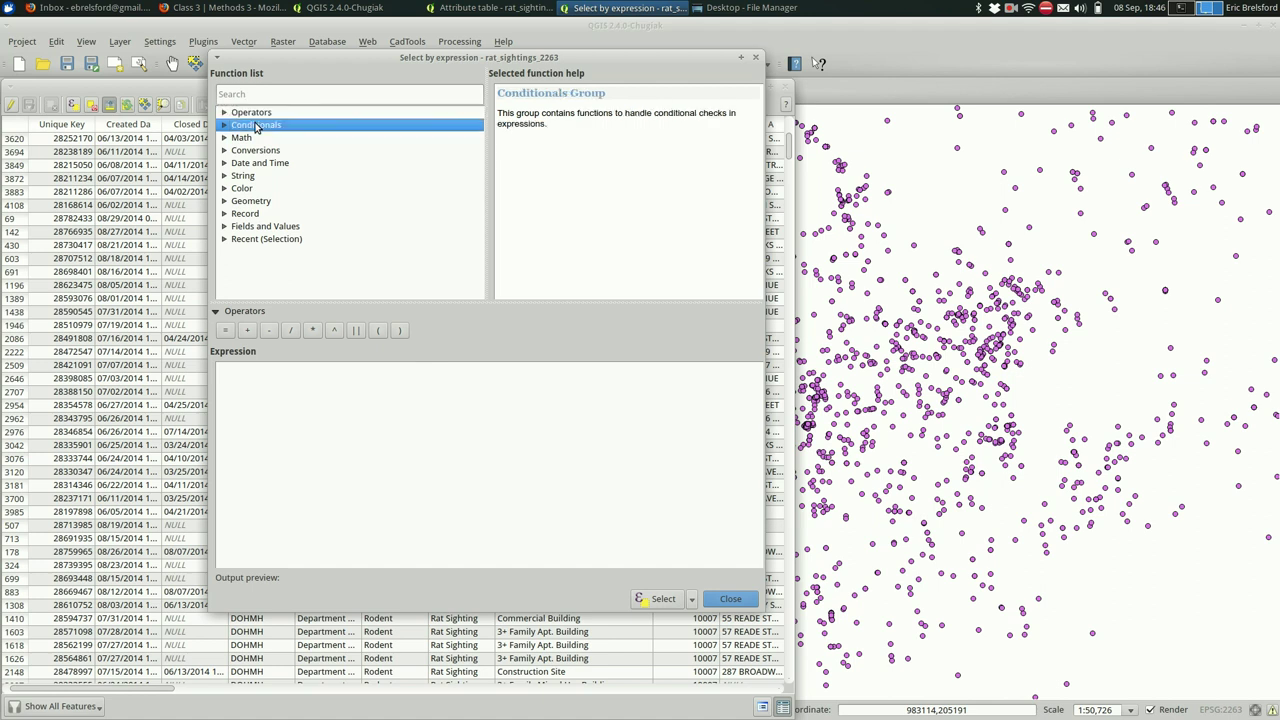
double_click(256, 126)
click(252, 139)
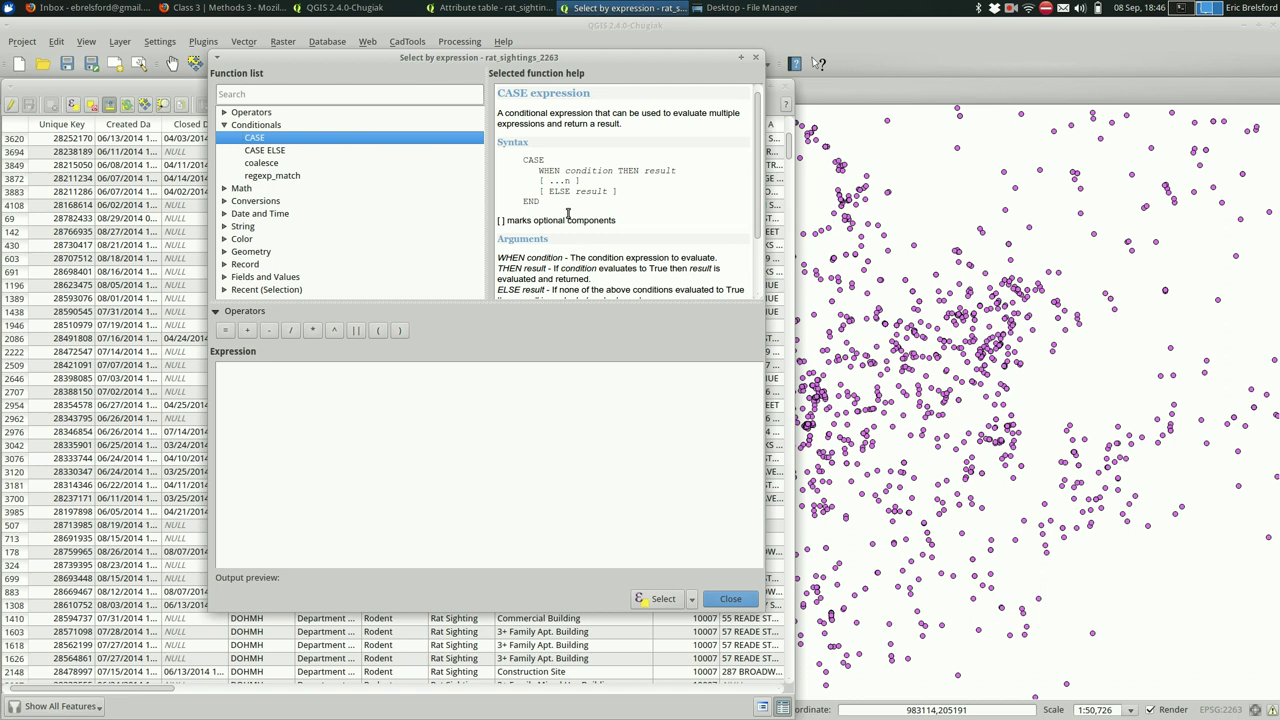
scroll(568, 213, down, 2)
scroll(568, 213, up, 2)
click(224, 125)
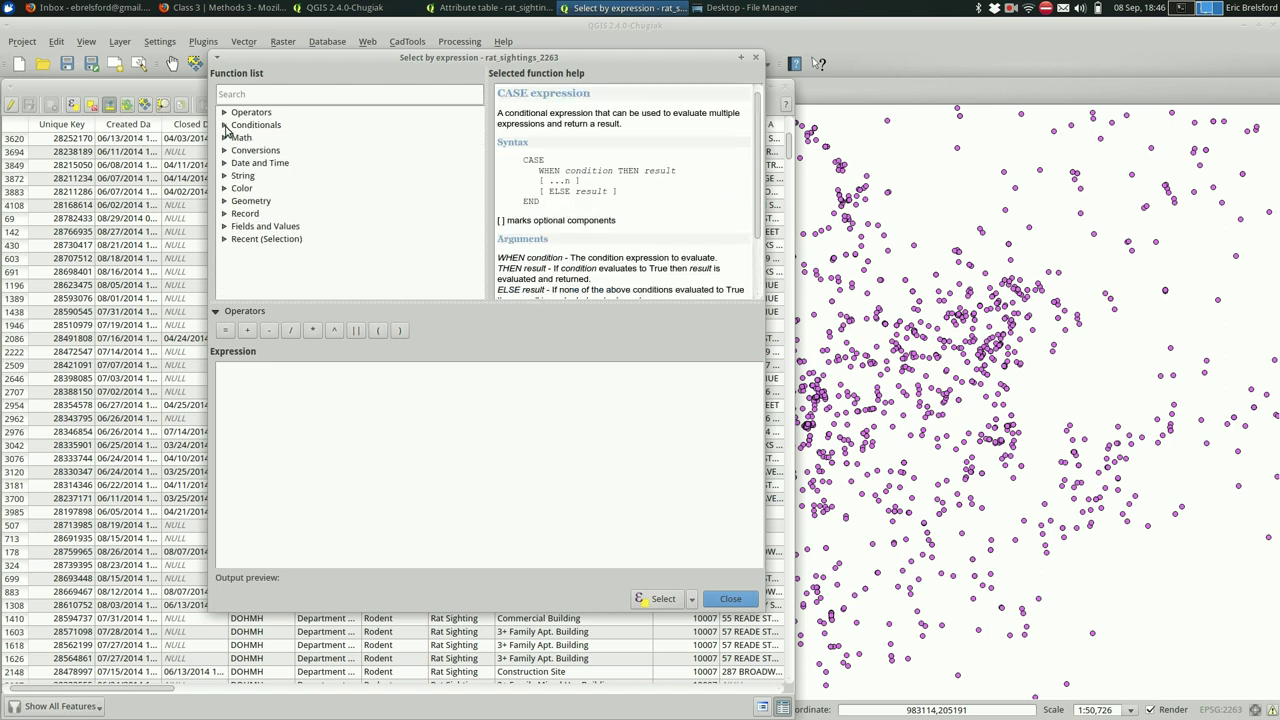
click(223, 138)
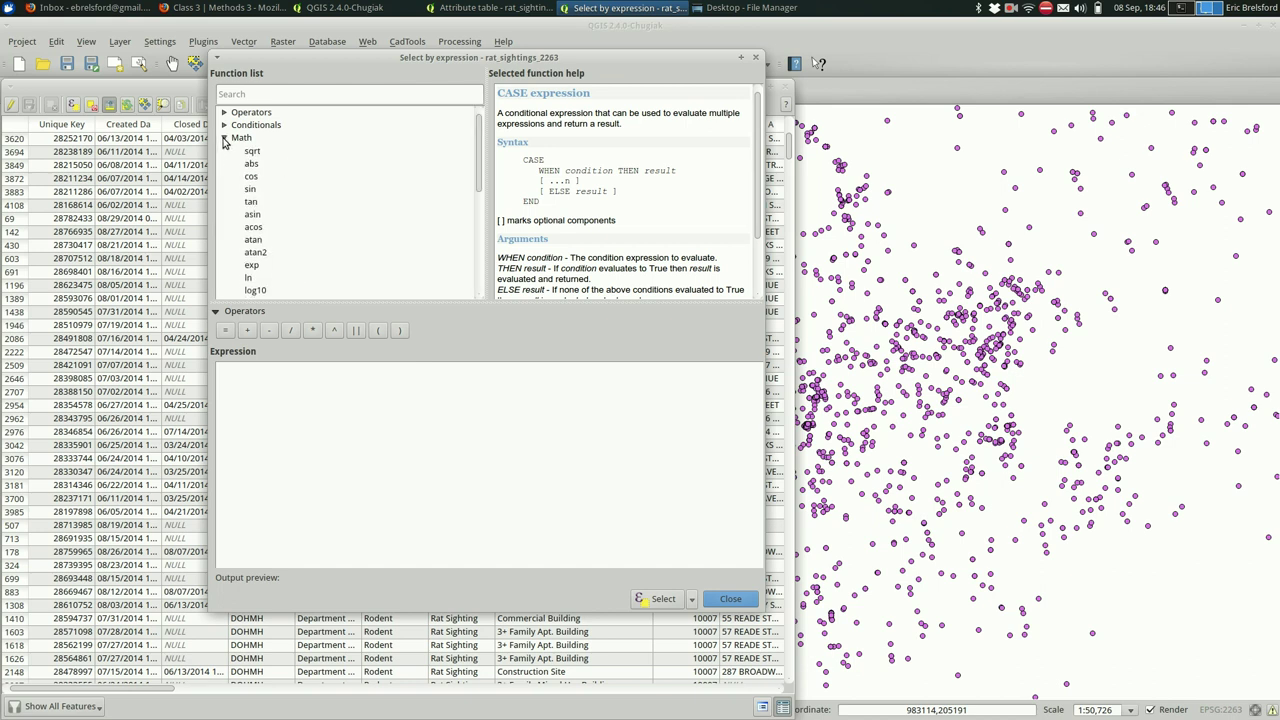
click(224, 138)
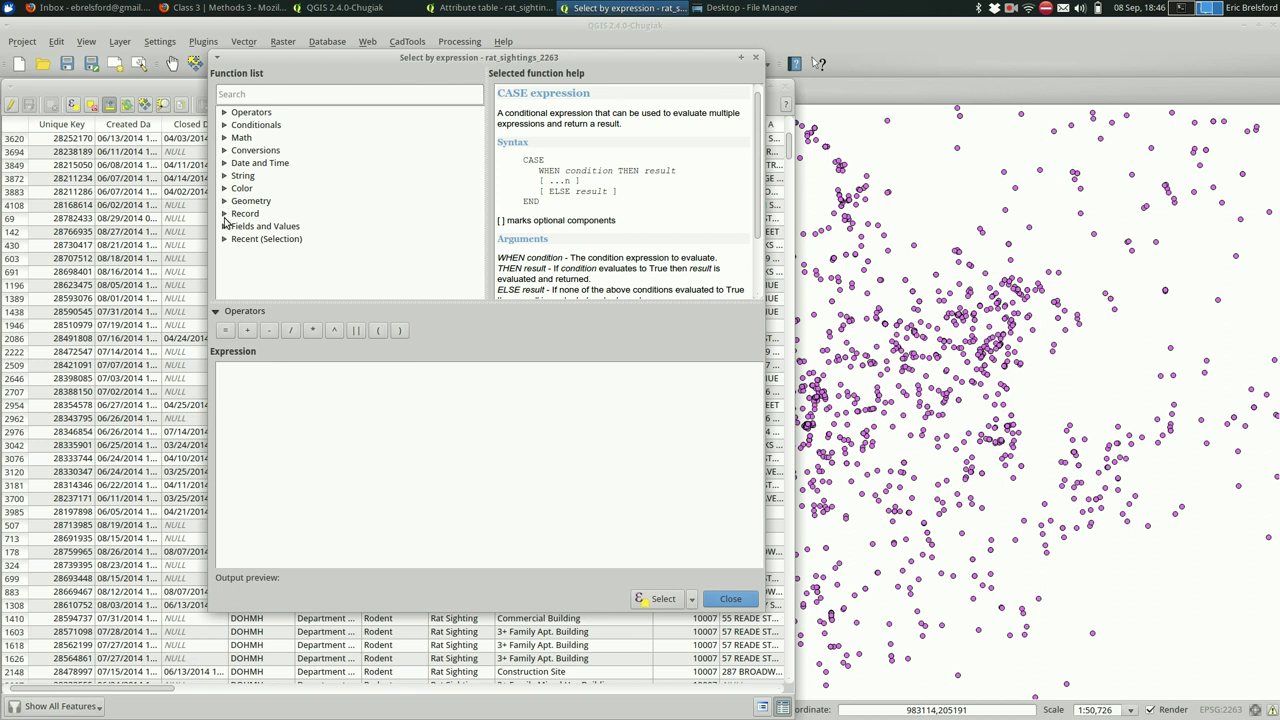
Step: Under Fields and Values, pick the Location T field and load all its unique values
click(225, 227)
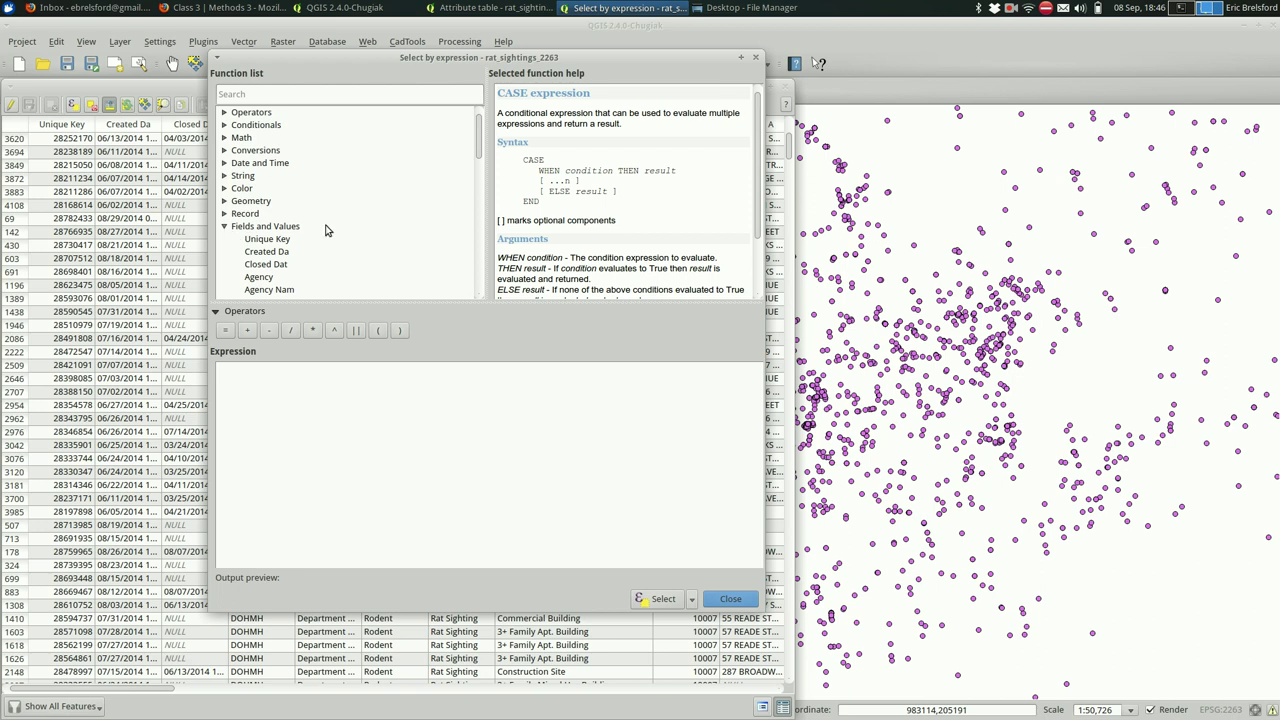
scroll(325, 230, down, 2)
scroll(325, 231, down, 1)
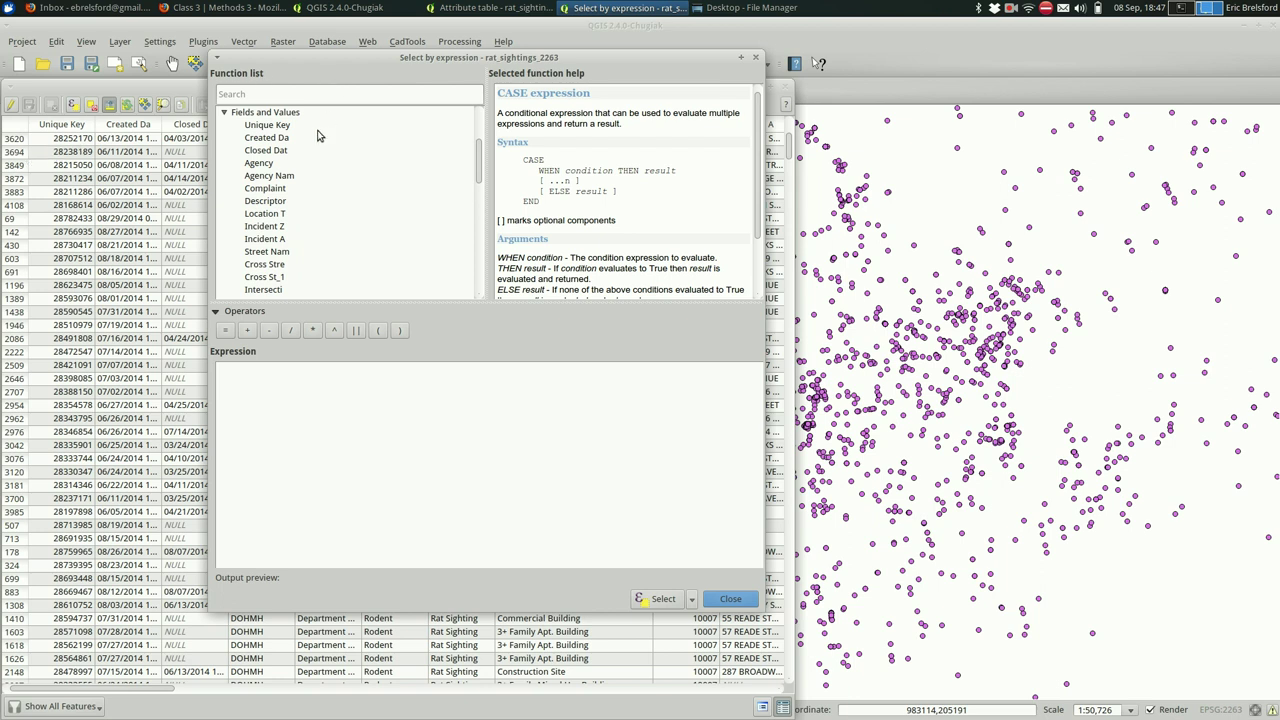
click(280, 215)
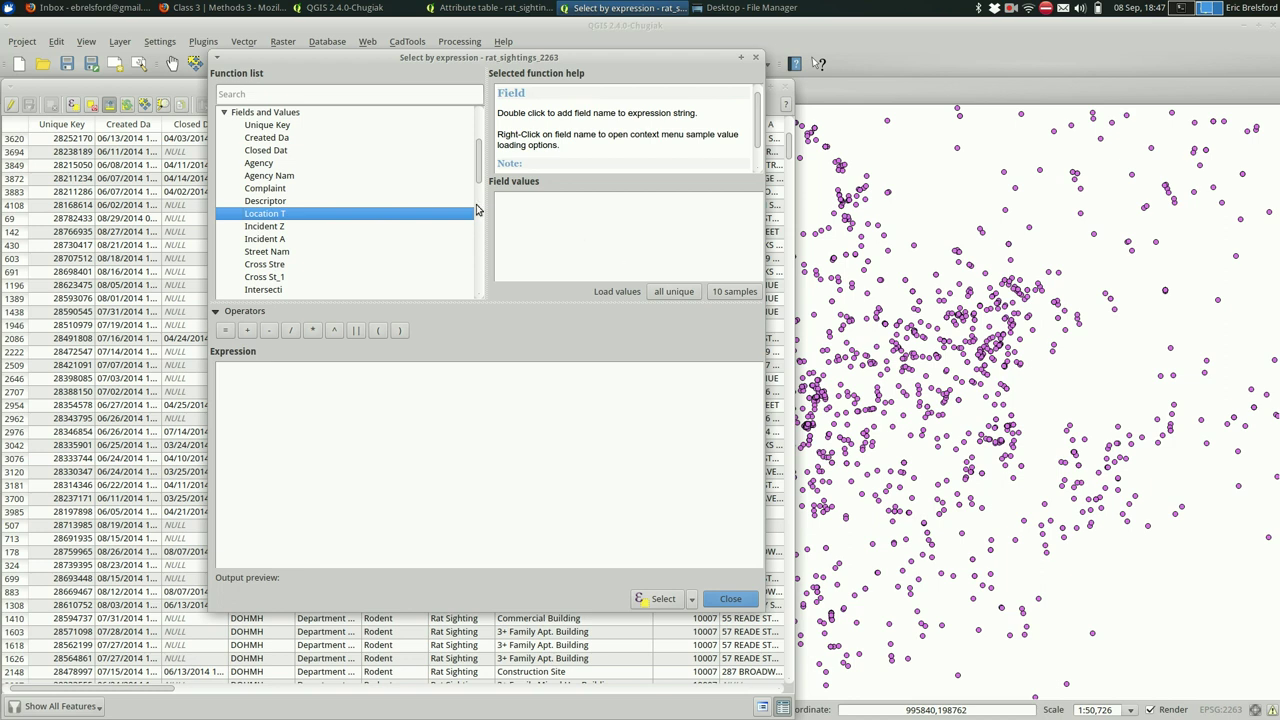
click(686, 299)
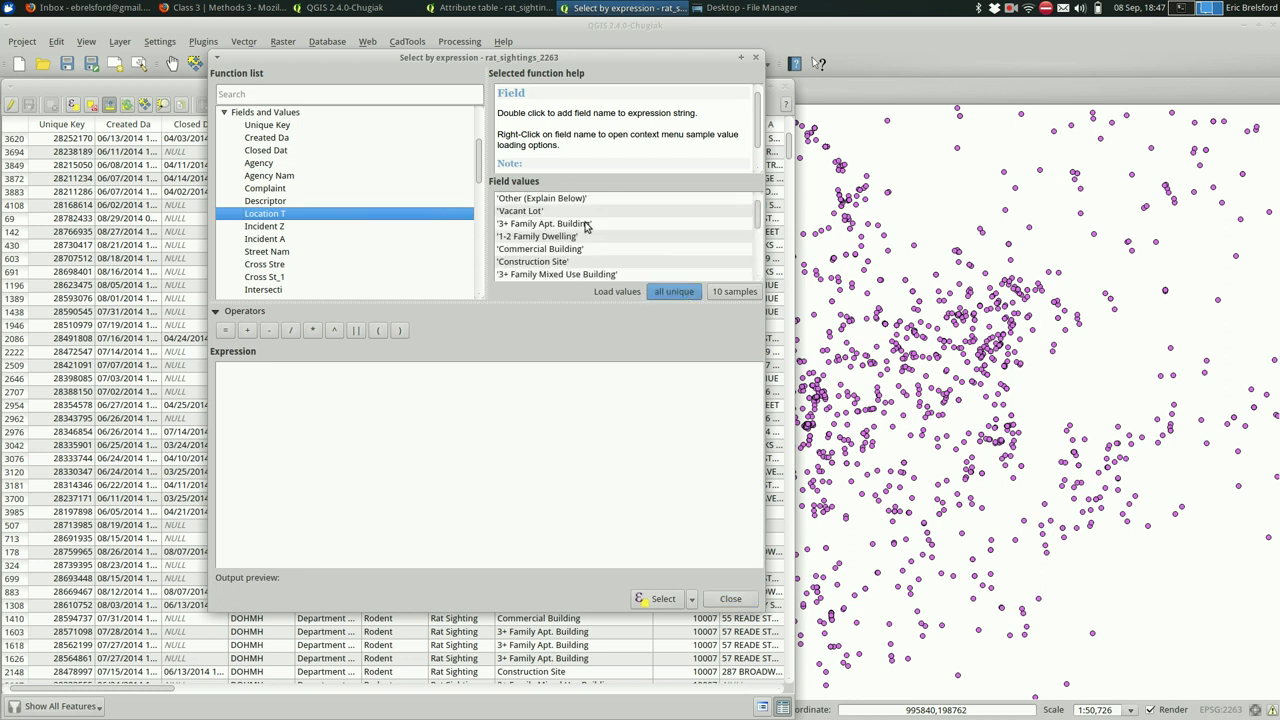
scroll(585, 241, down, 2)
scroll(585, 241, up, 3)
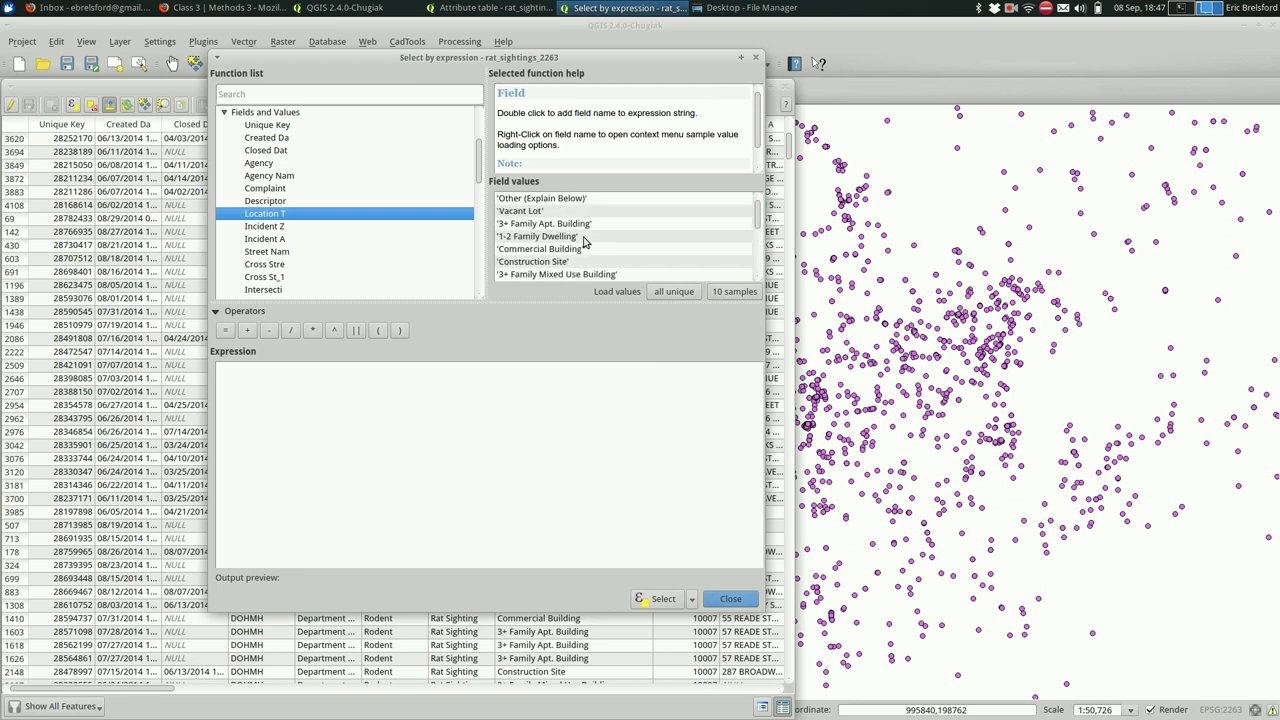
scroll(585, 241, down, 3)
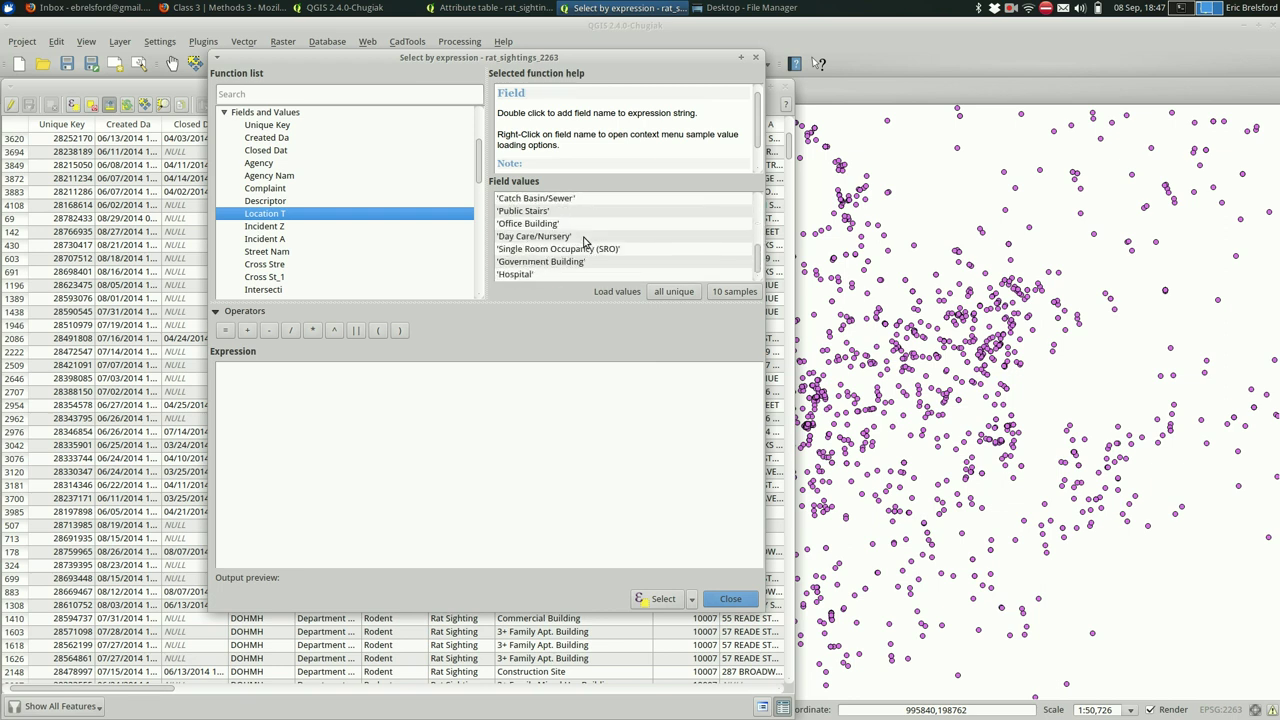
scroll(585, 241, up, 3)
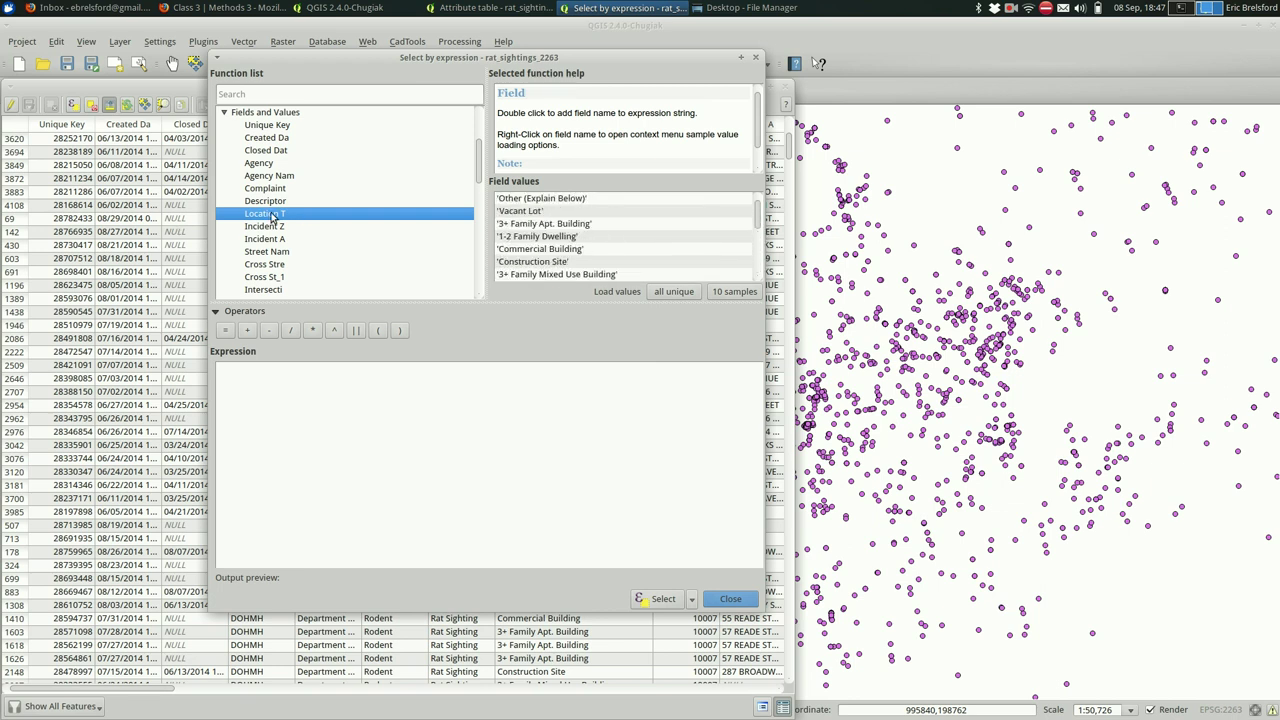
Step: Compose the expression "Location T" = '1-2 Family Dwelling' from the field, = operator and value list
click(383, 416)
drag(306, 52, 716, 71)
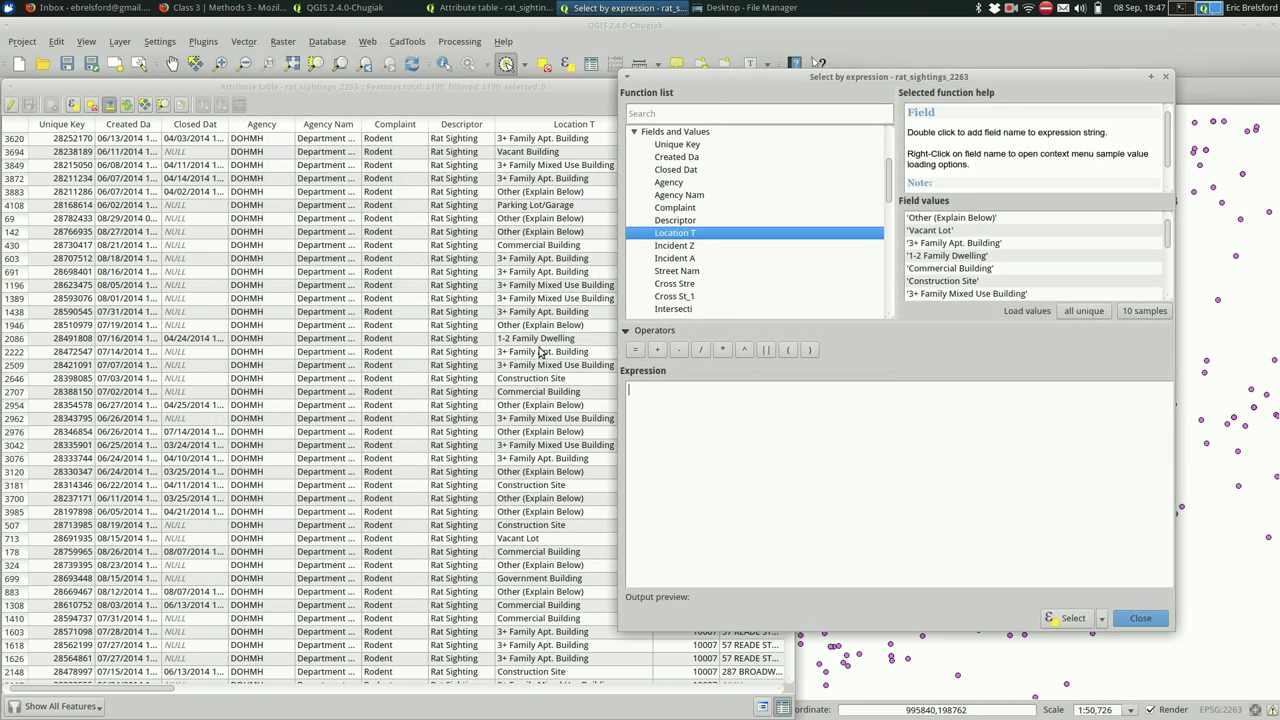
double_click(767, 237)
click(635, 350)
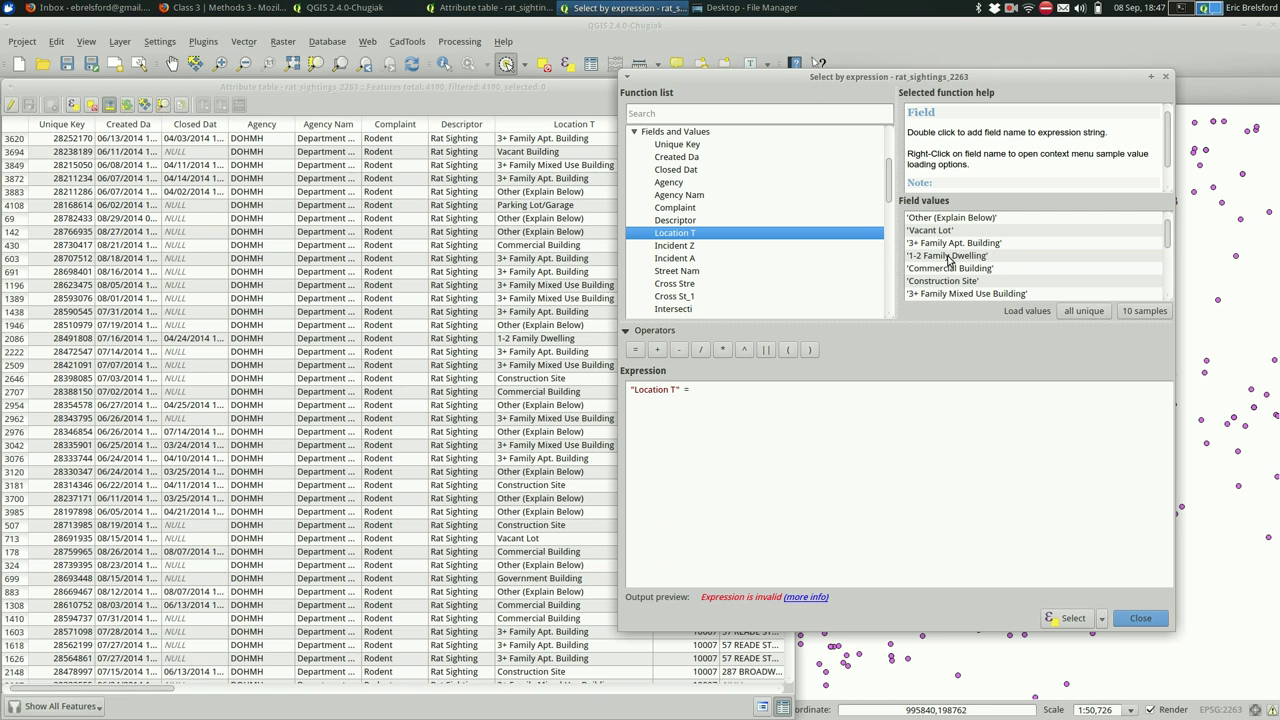
double_click(1012, 258)
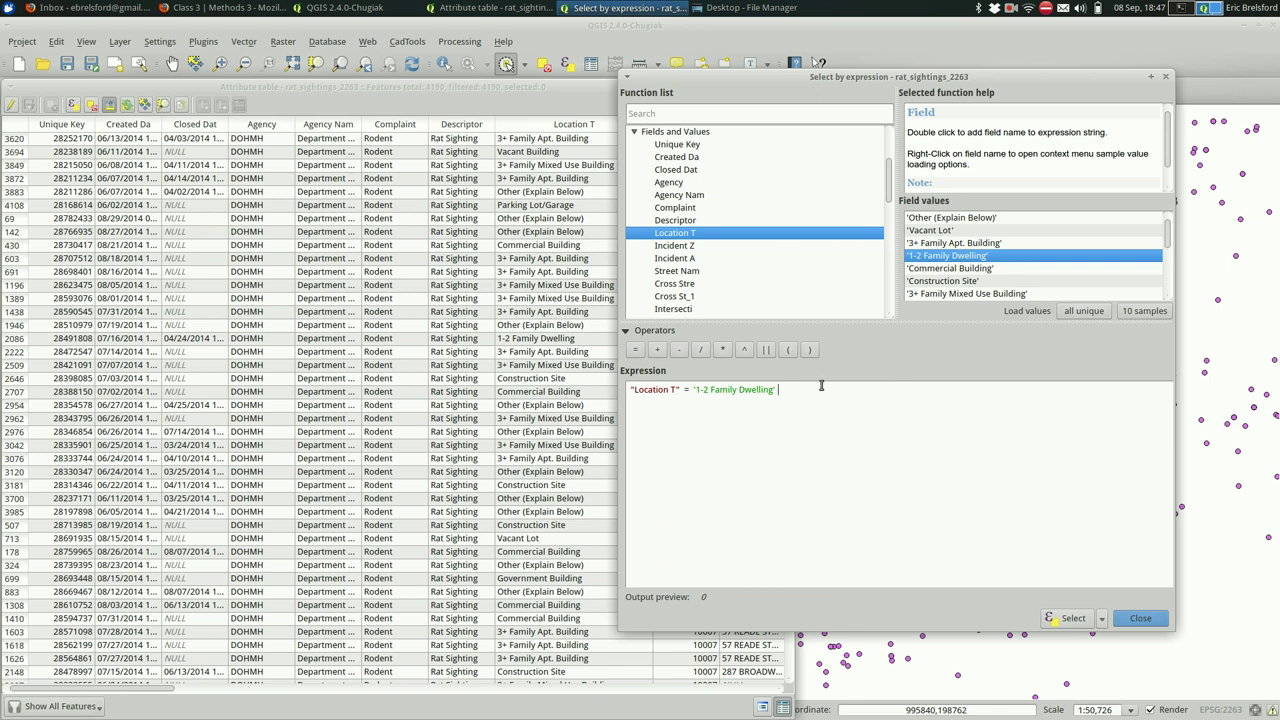
triple_click(638, 403)
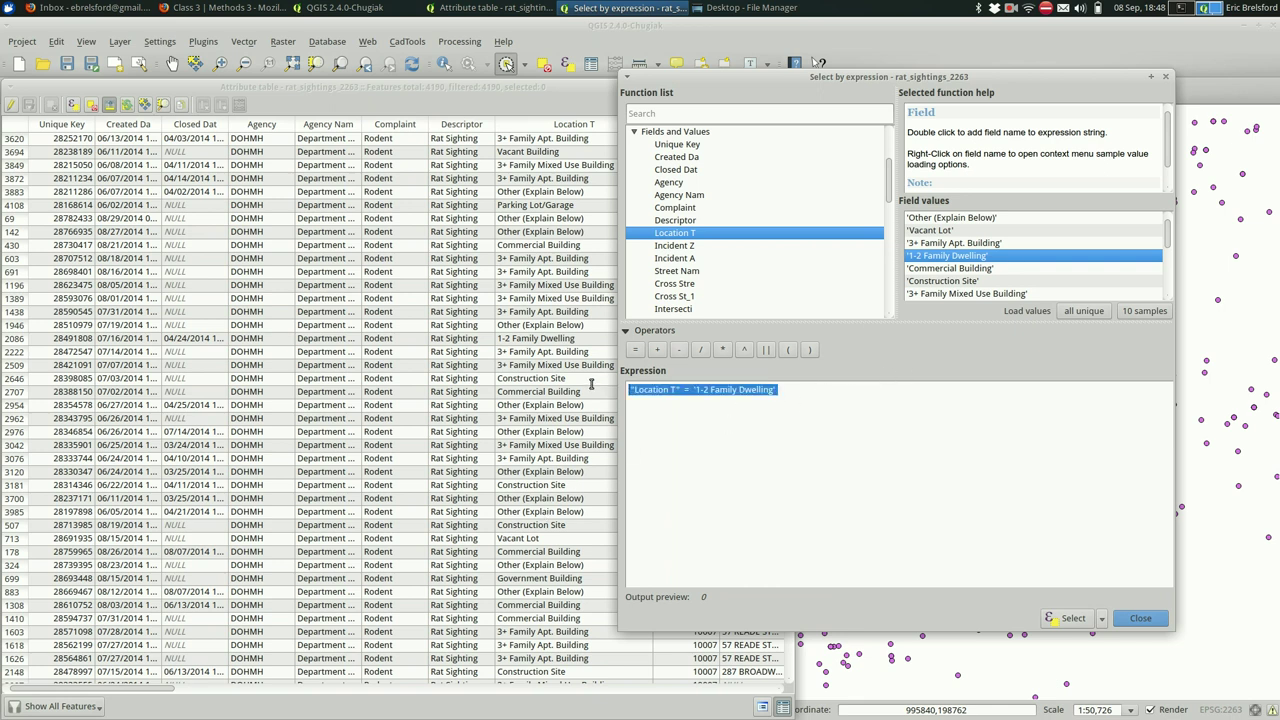
click(798, 413)
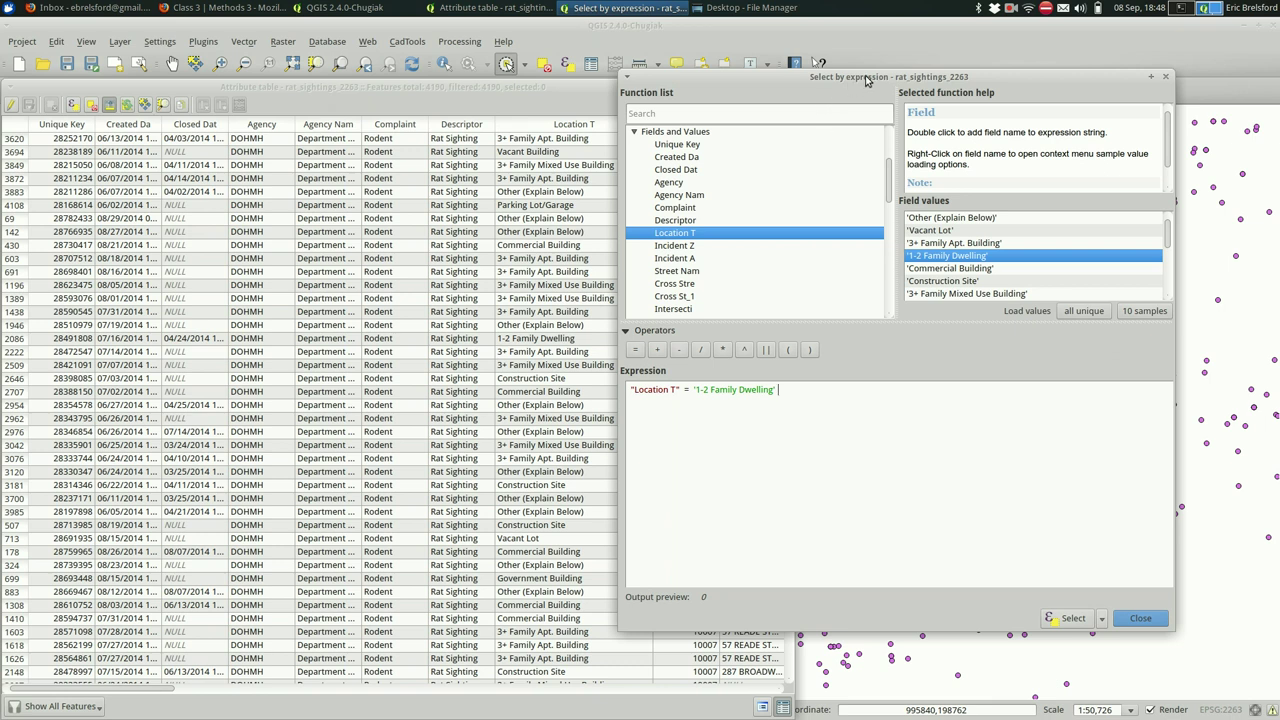
drag(866, 78, 472, 62)
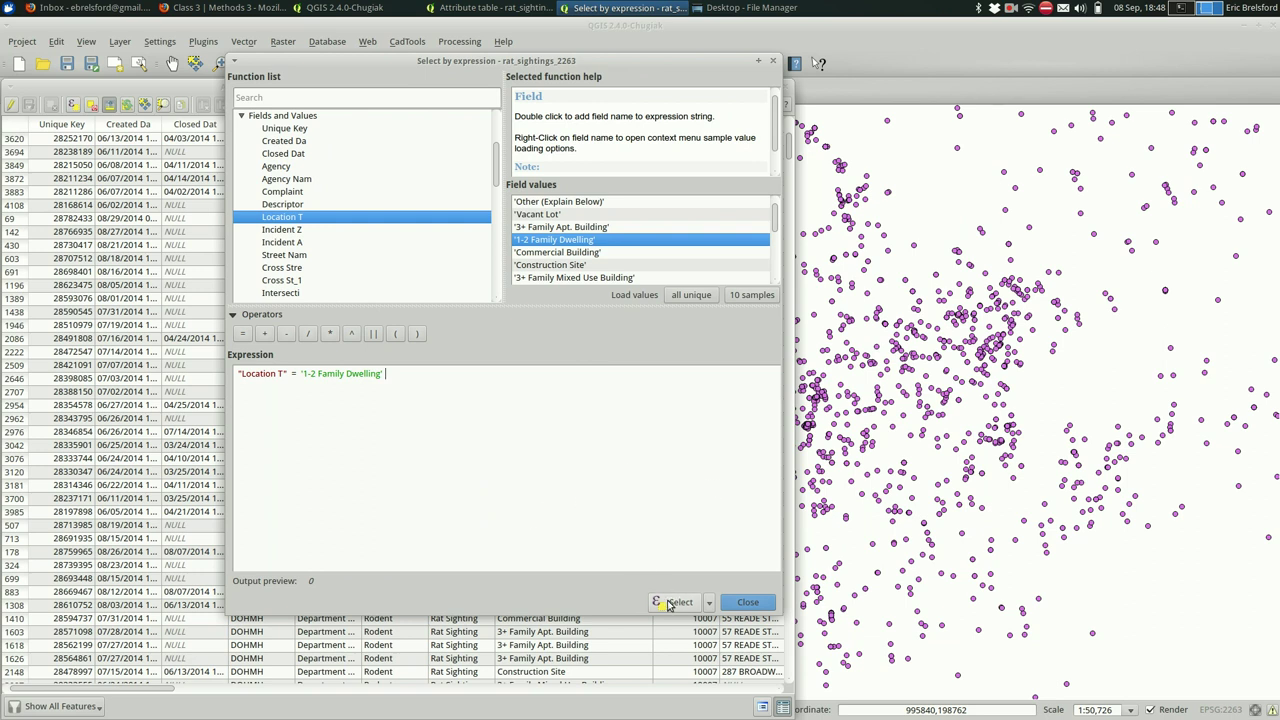
Step: Select the 916 matching sightings, close the expression window and zoom the map out
click(672, 603)
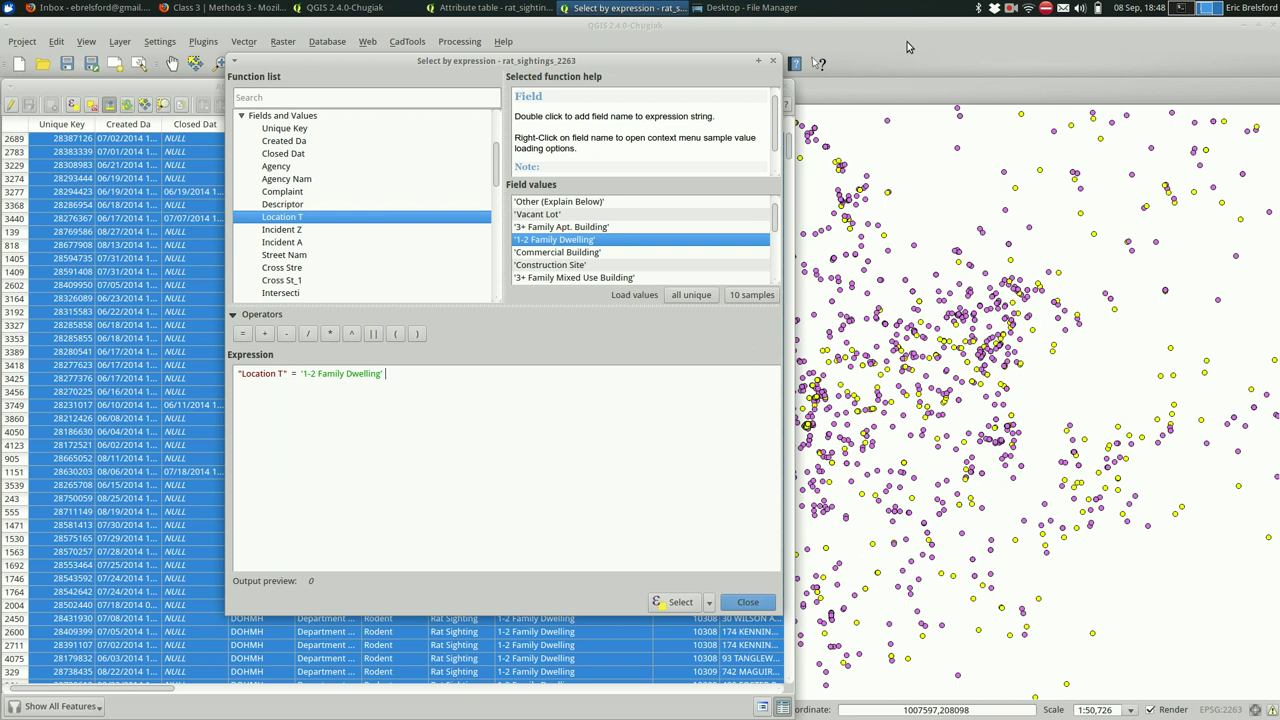
key(alt+Tab)
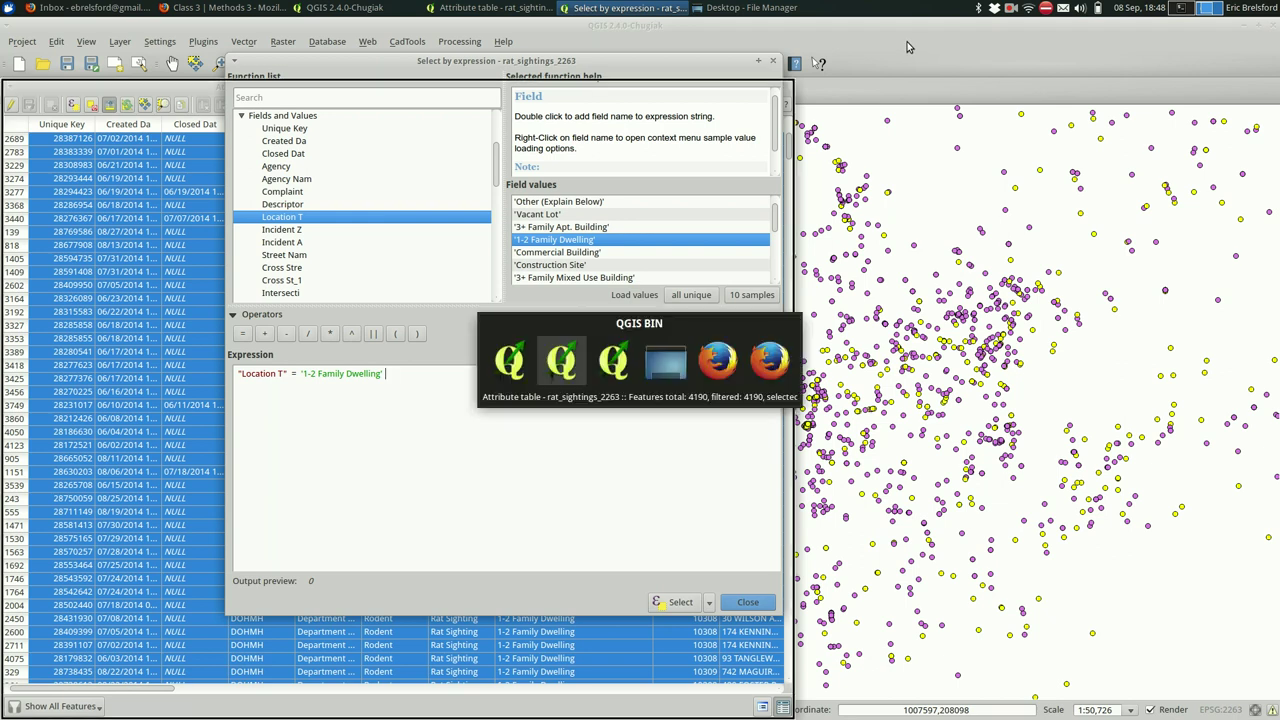
key(alt+shift+Tab)
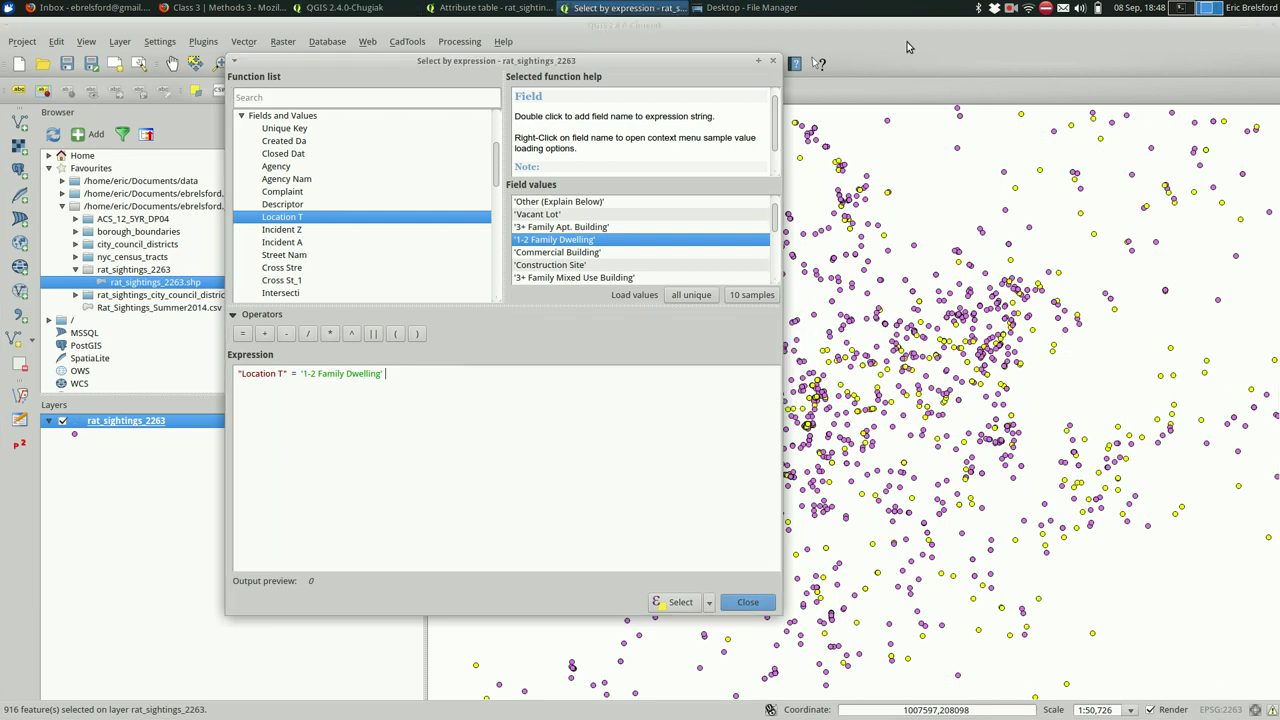
key(Escape)
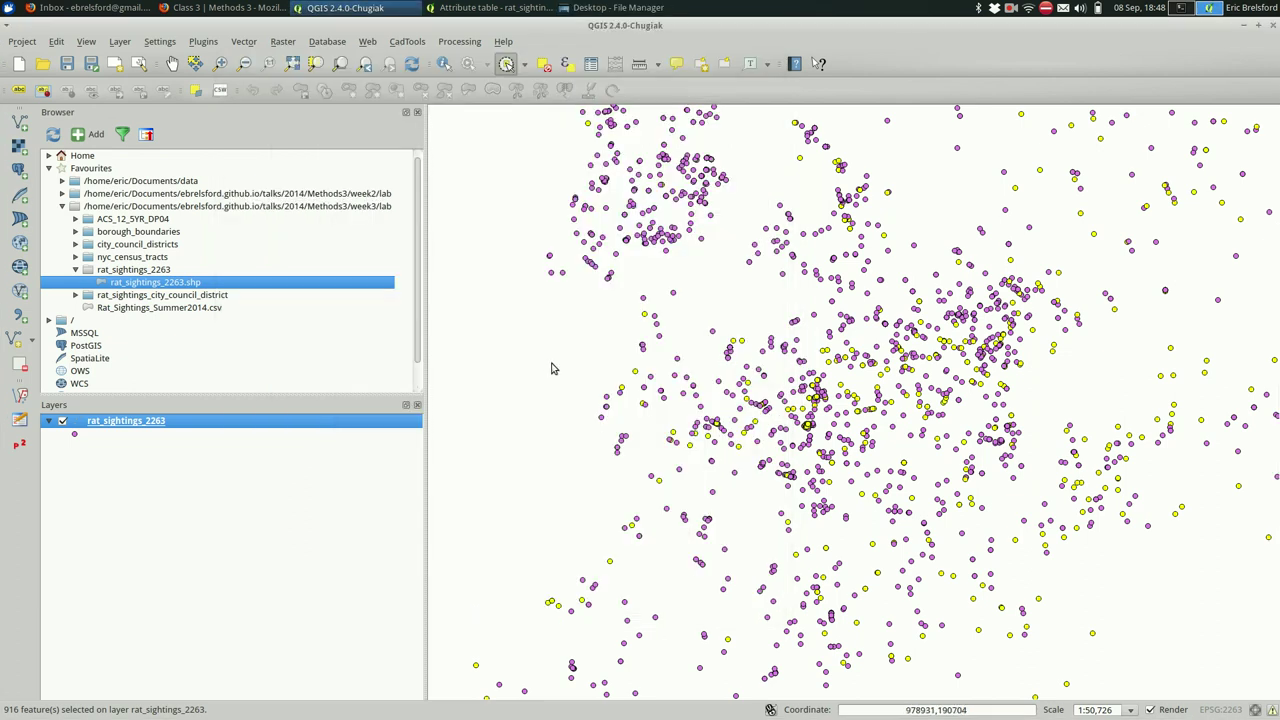
scroll(600, 351, down, 2)
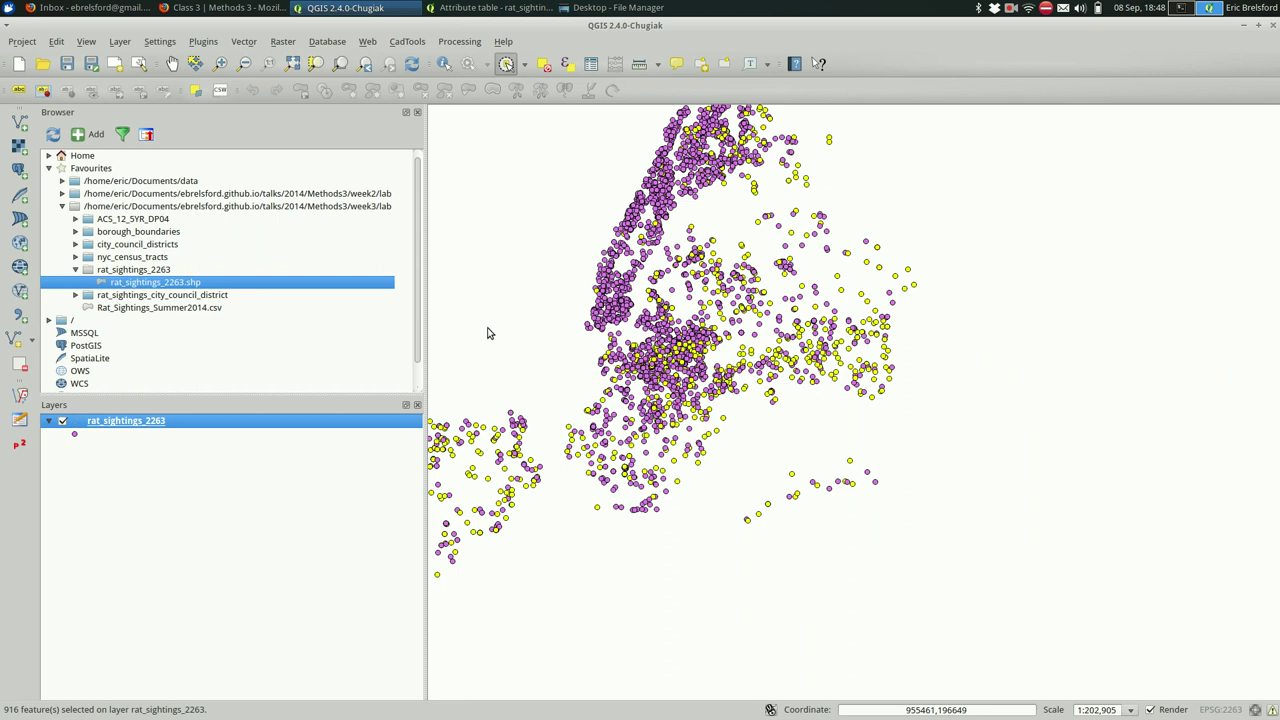
Step: Pan and zoom to inspect the 916 selected sightings, then switch back to the attribute table
click(171, 65)
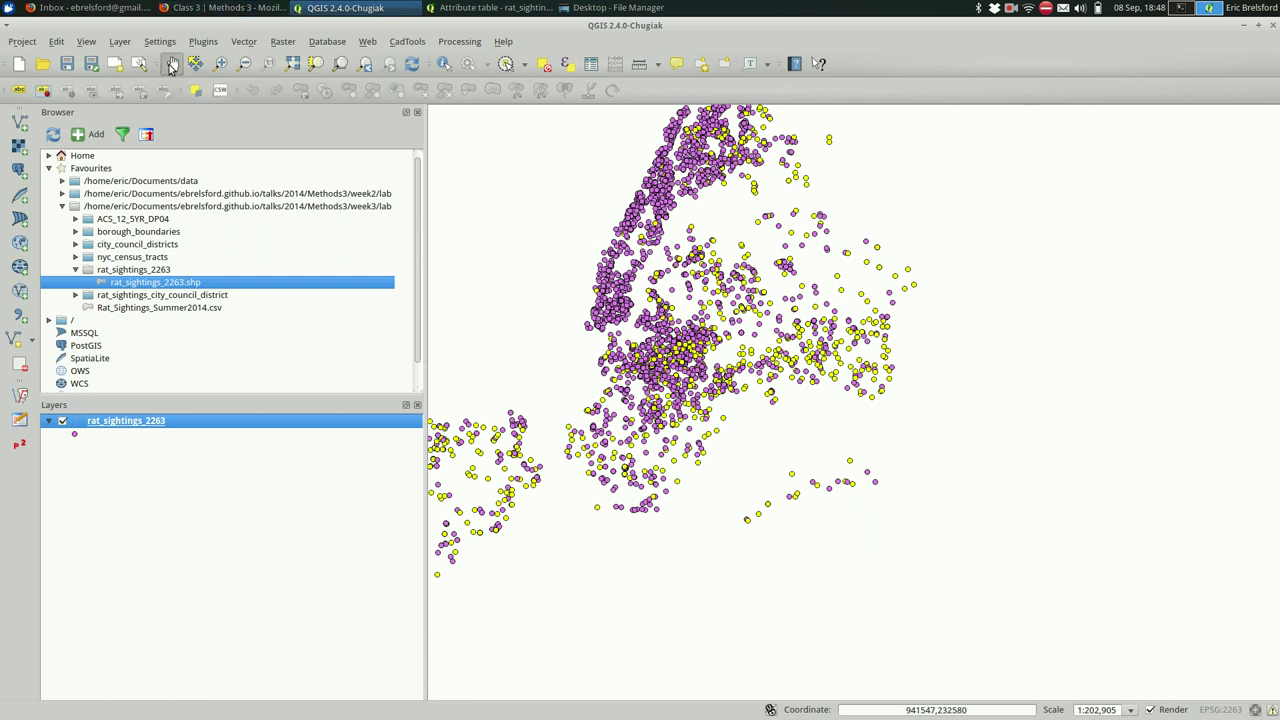
drag(494, 237, 737, 334)
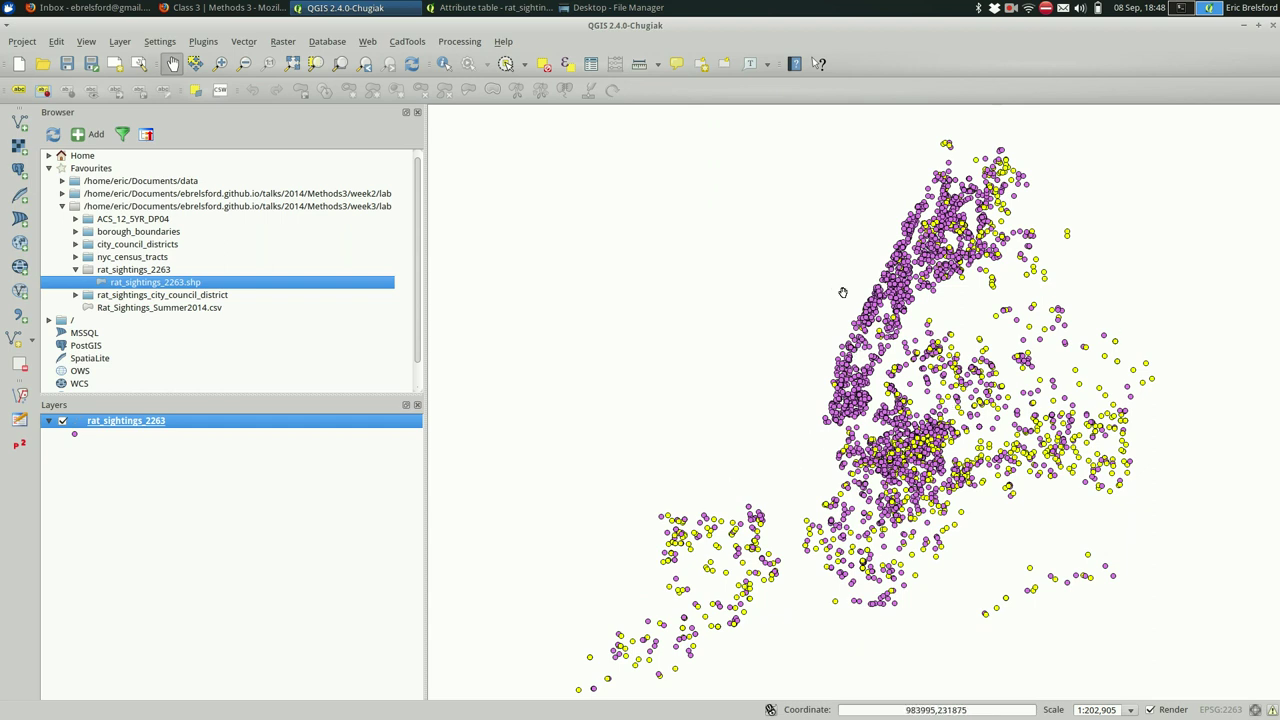
scroll(862, 330, up, 1)
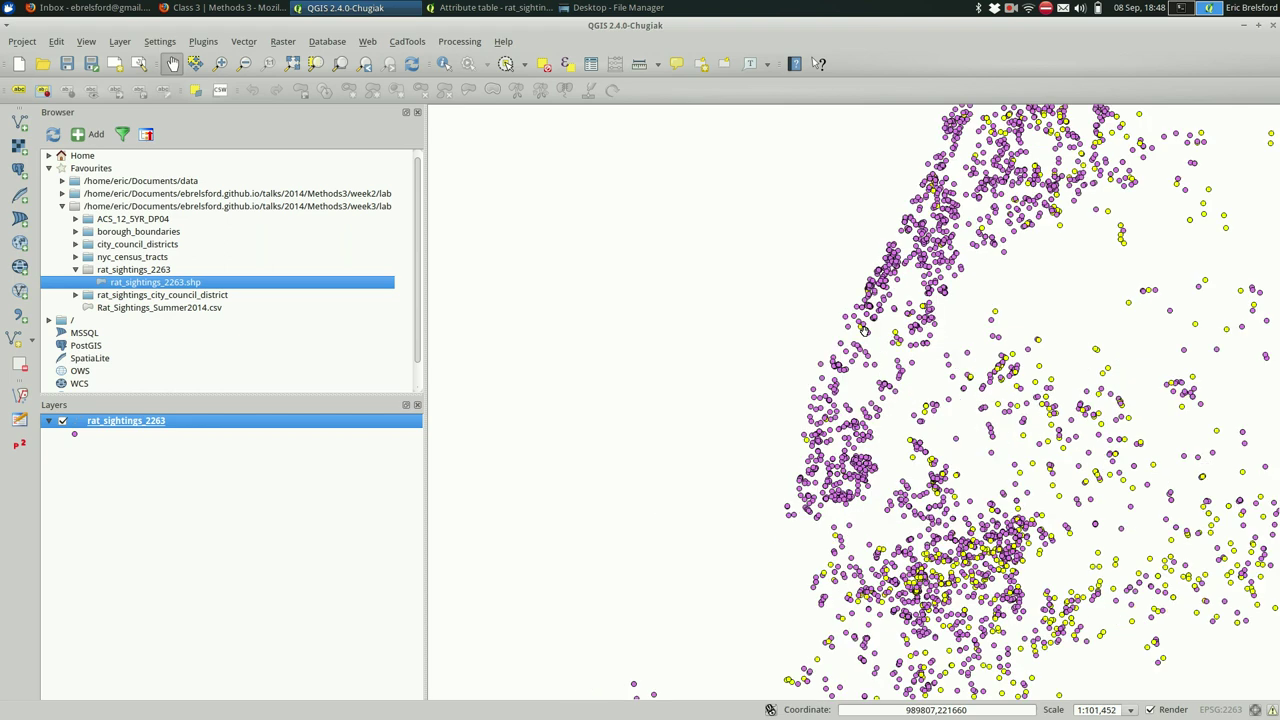
scroll(863, 330, up, 1)
scroll(863, 330, down, 1)
scroll(863, 330, down, 1)
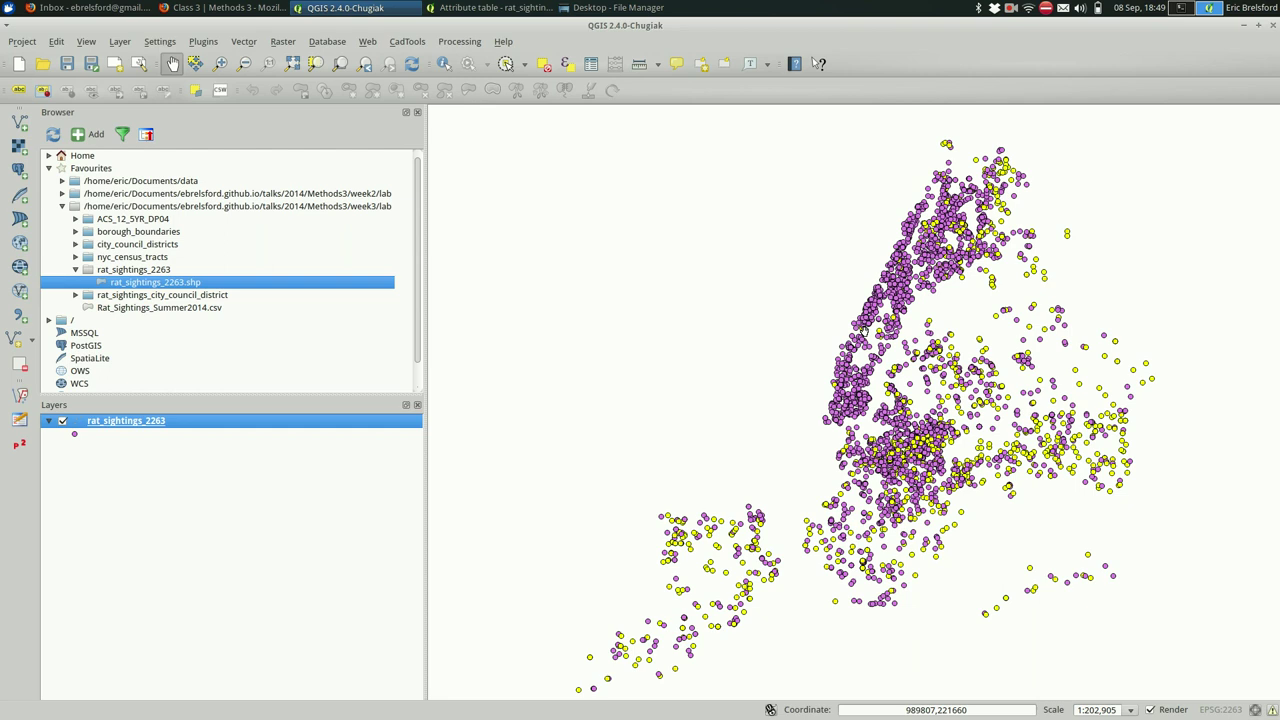
key(alt+Tab)
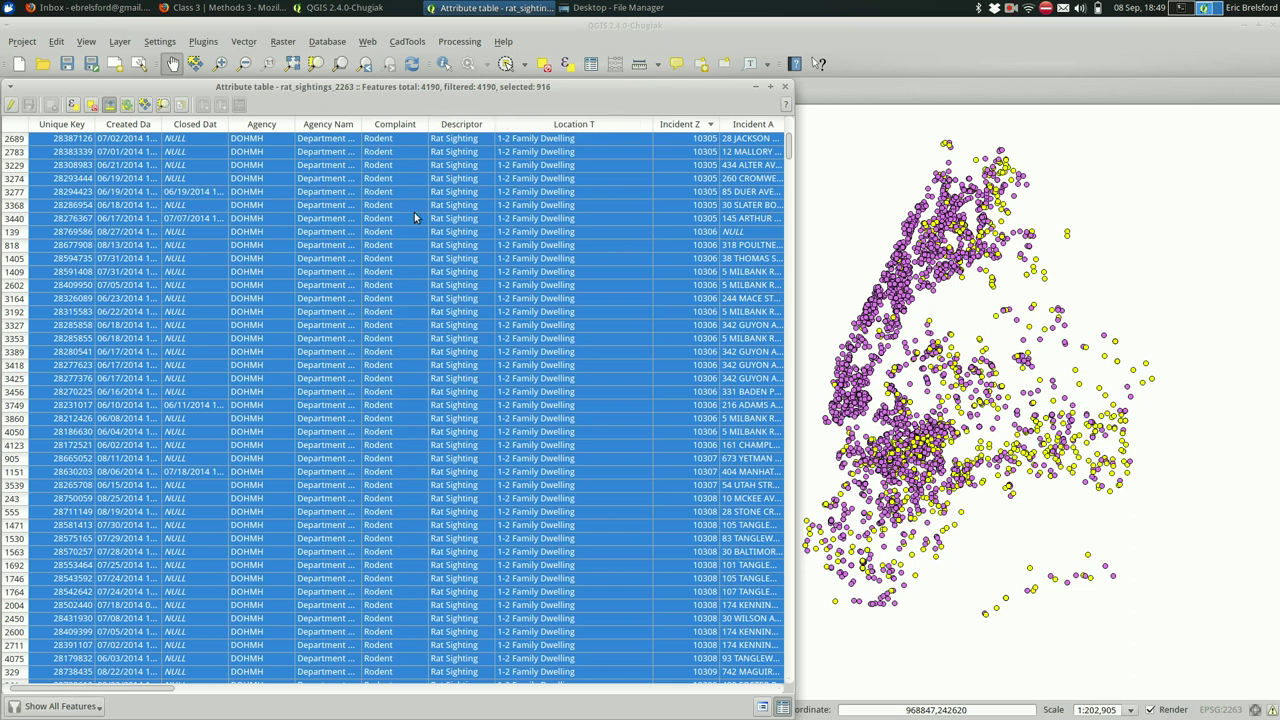
Step: Open Select by expression and load all unique values of the City field
click(73, 106)
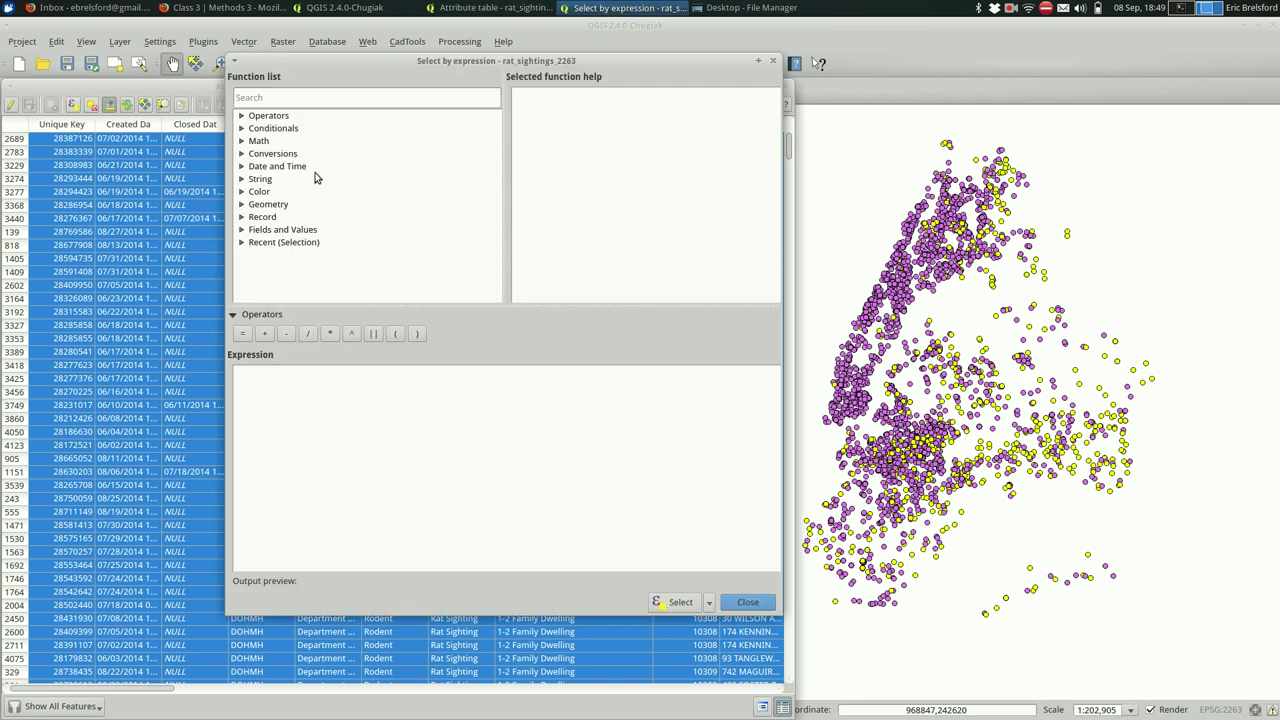
click(275, 230)
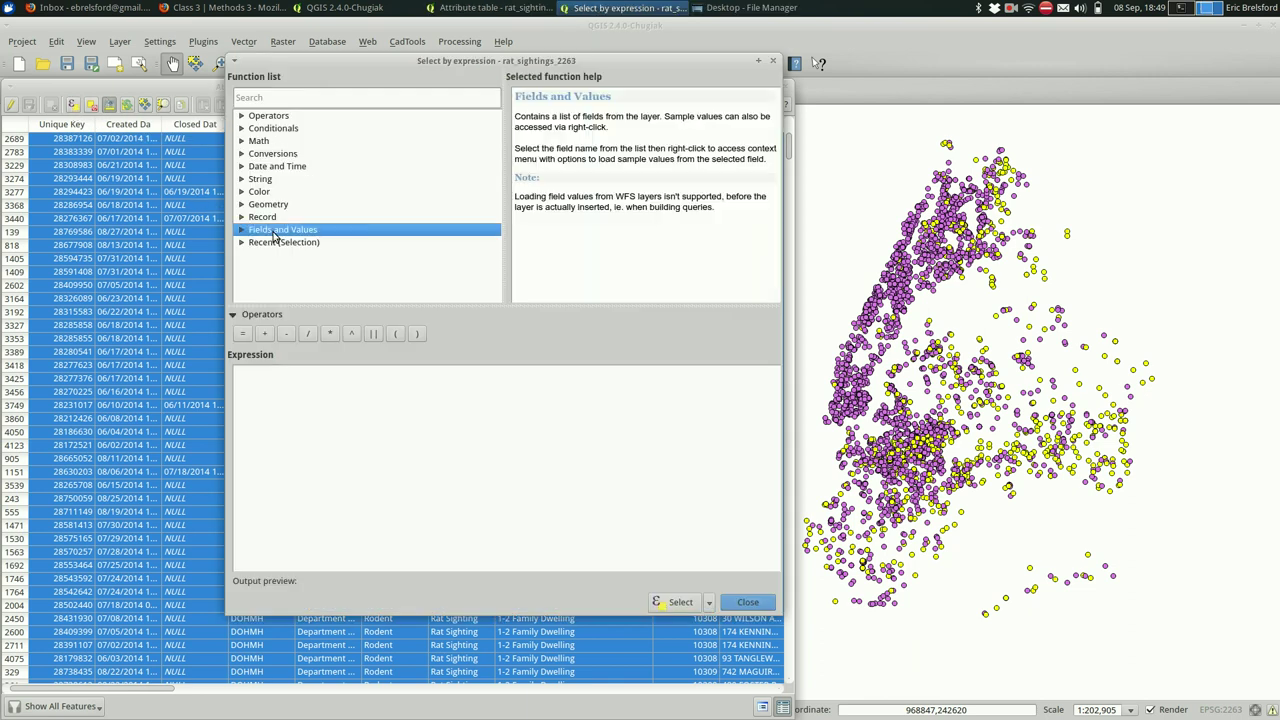
double_click(275, 236)
scroll(274, 236, down, 2)
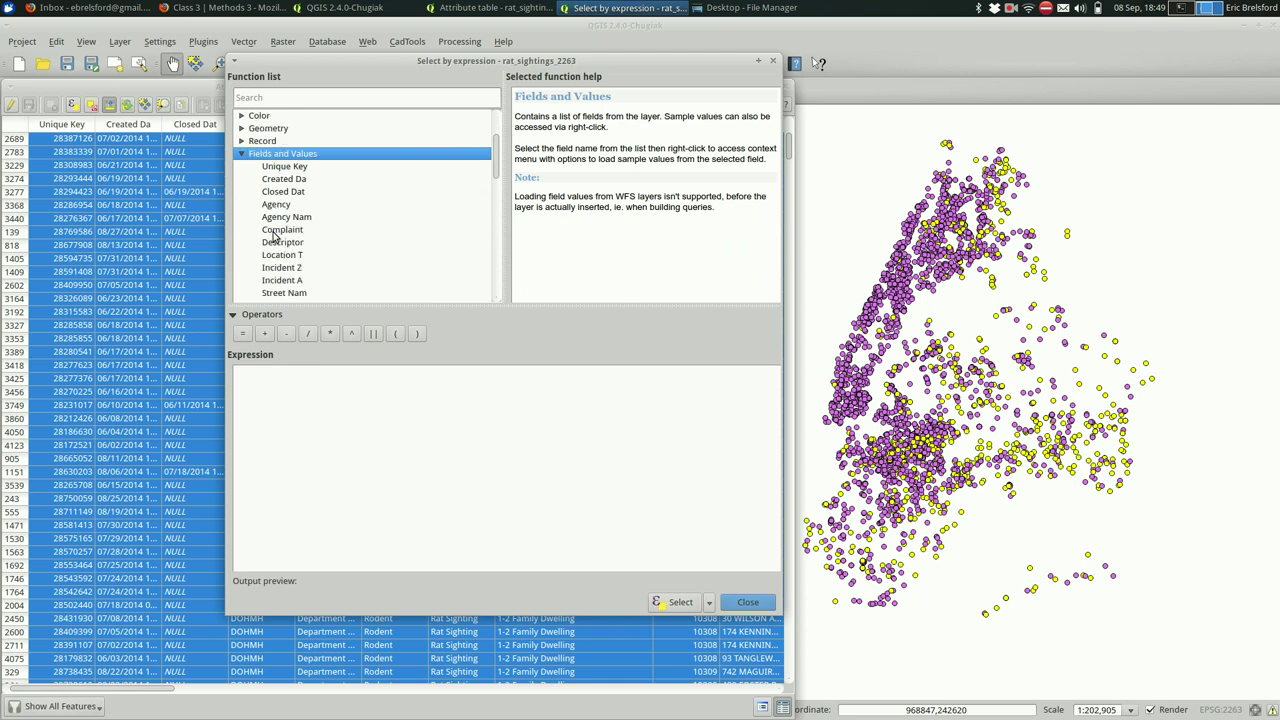
scroll(275, 238, down, 2)
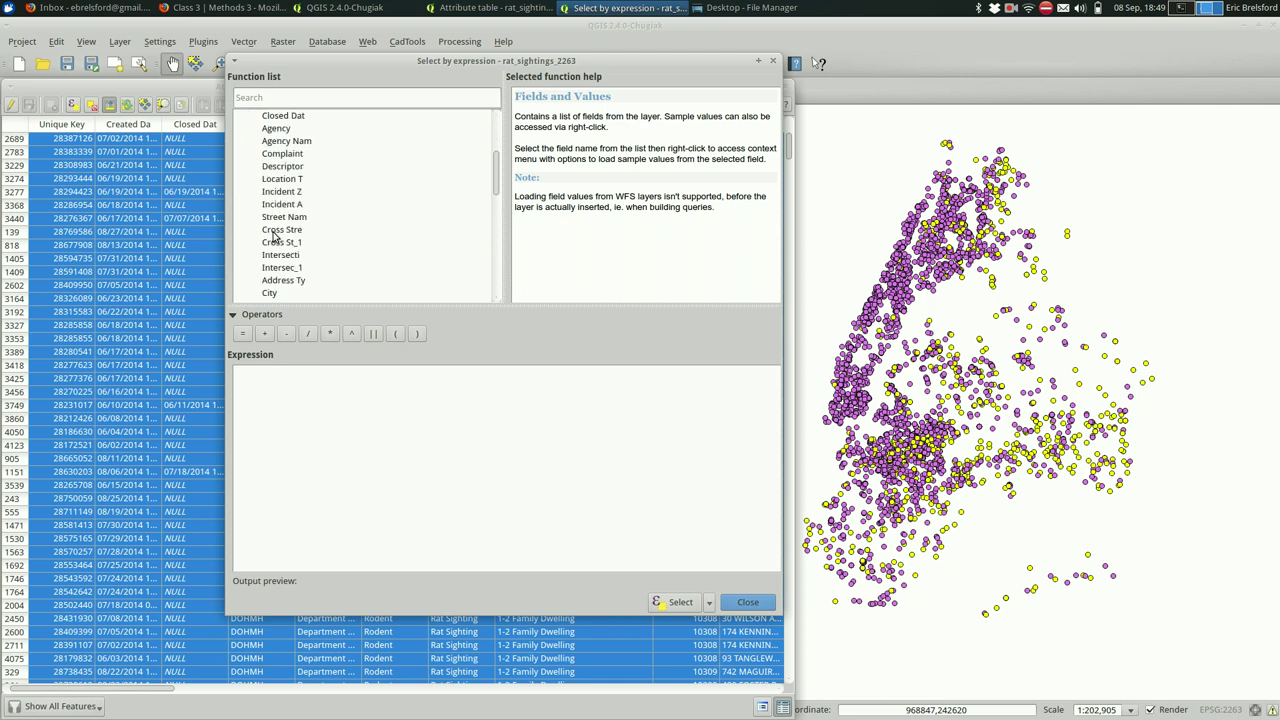
click(269, 293)
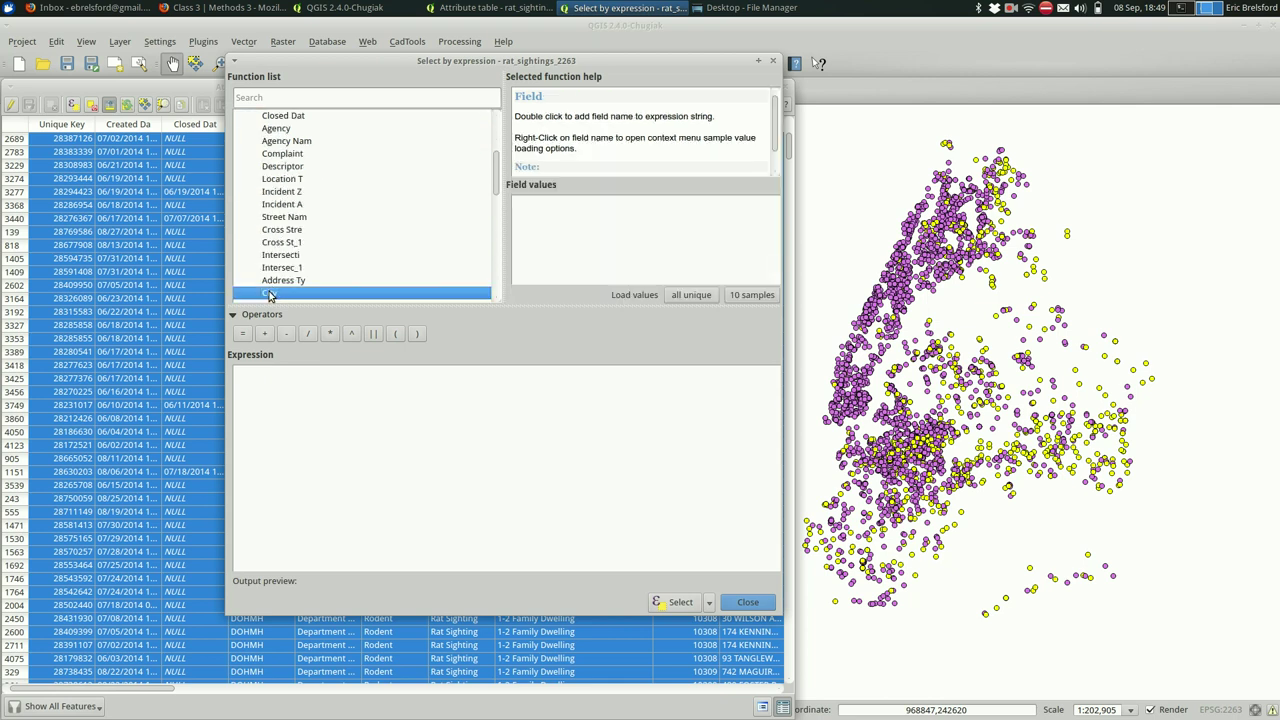
click(690, 294)
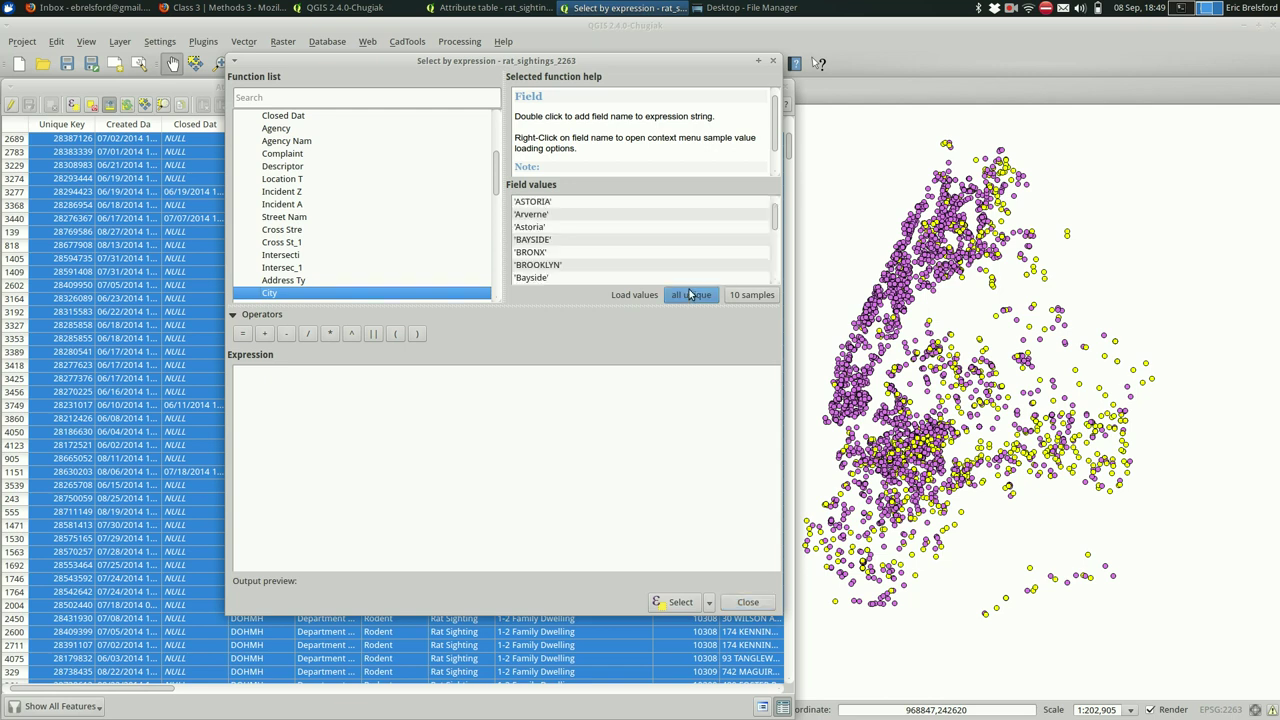
Step: Compose "City" = 'NEW YORK' from the City field, the = operator and the NEW YORK value
scroll(630, 250, down, 1)
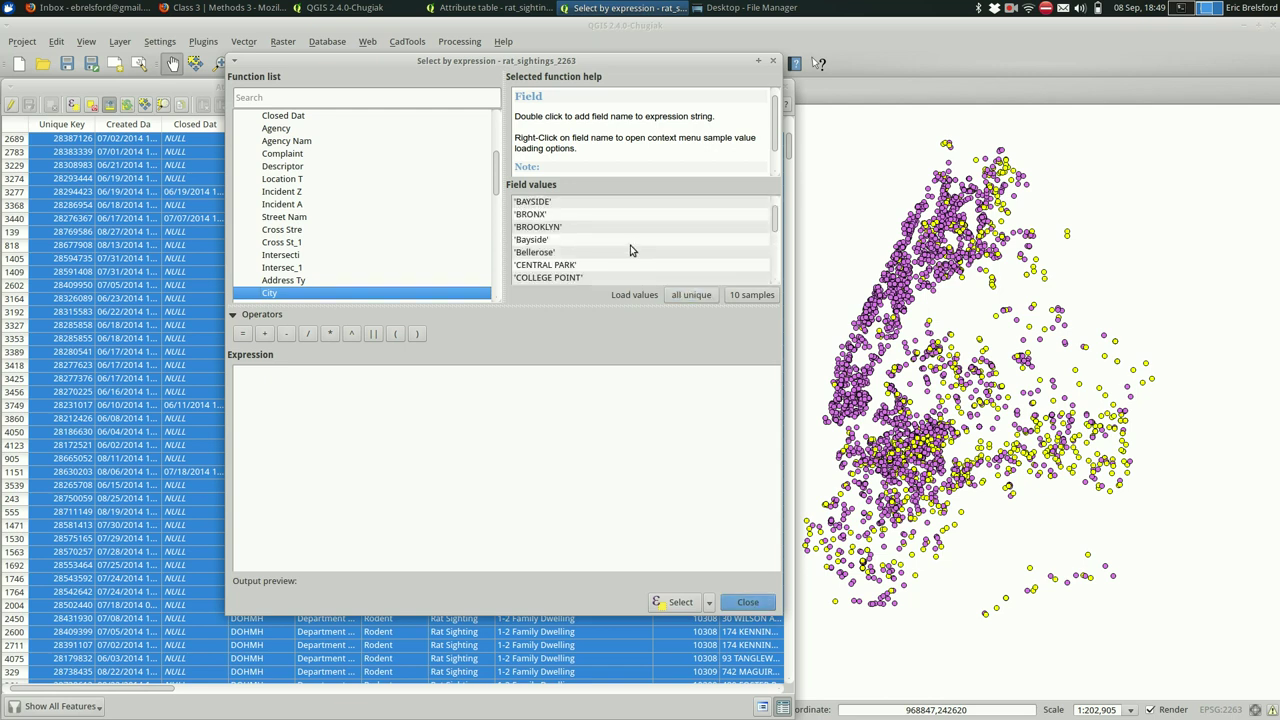
scroll(630, 250, down, 10)
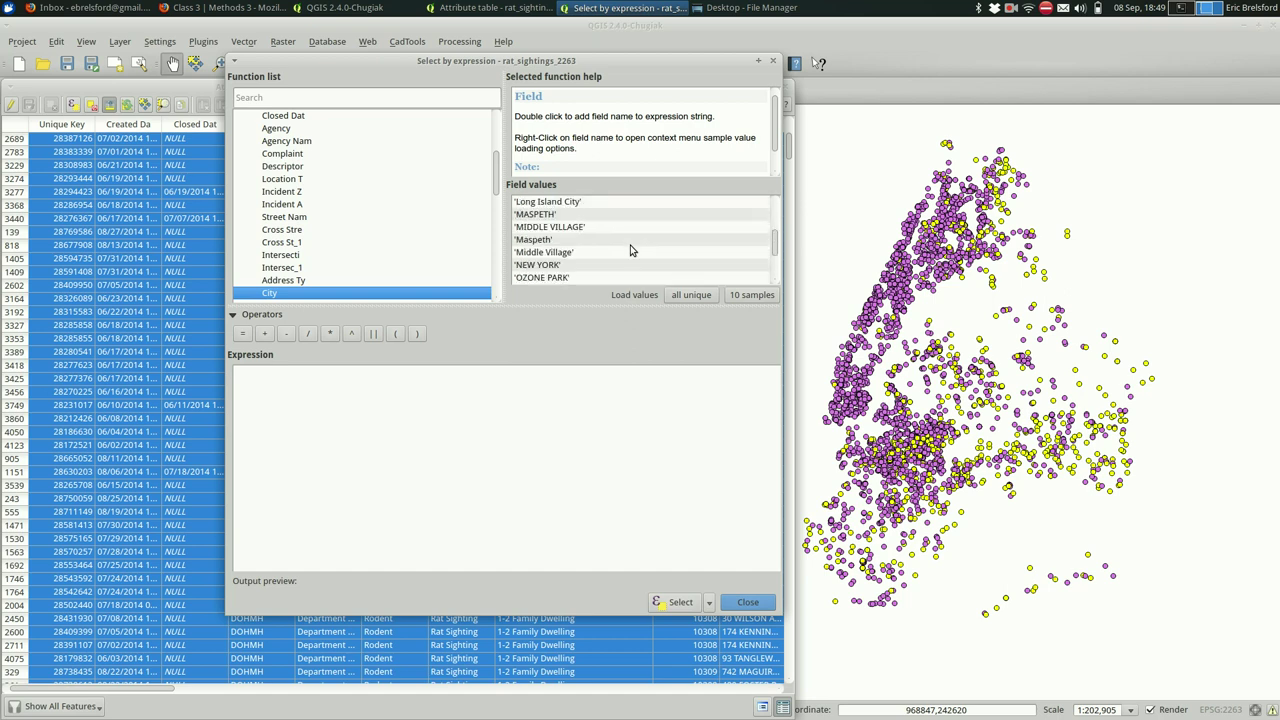
scroll(630, 250, down, 7)
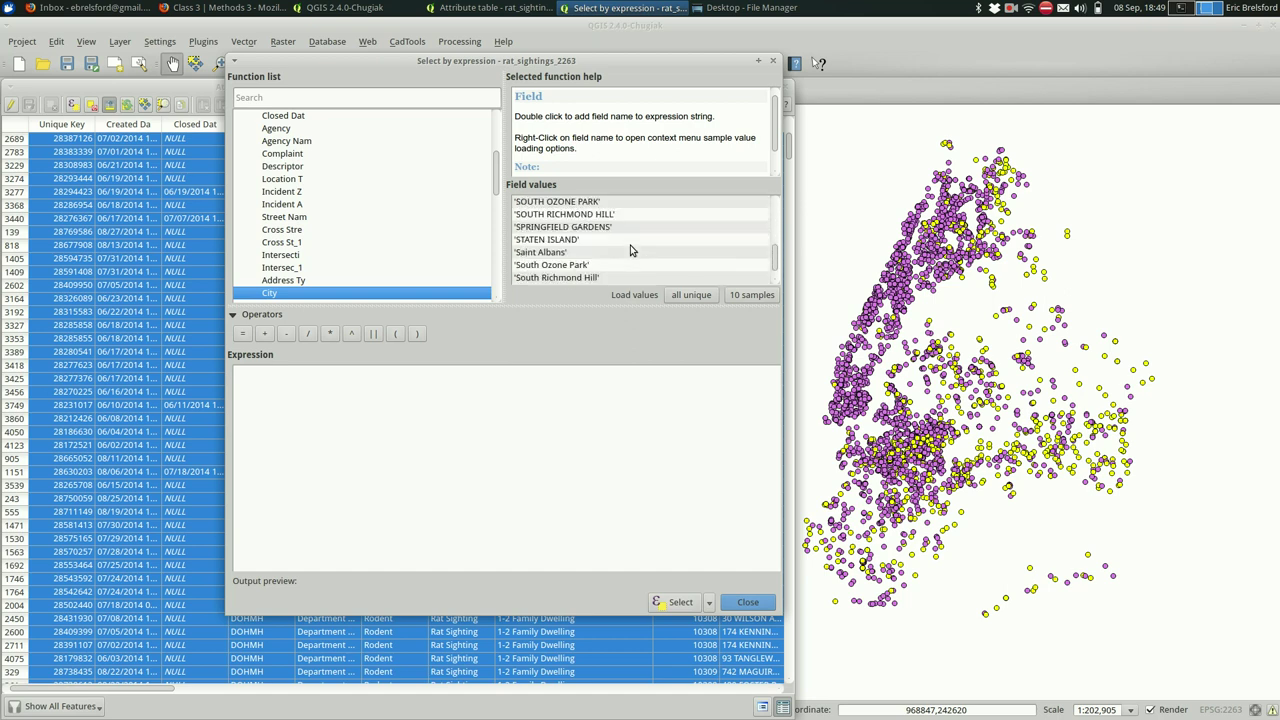
scroll(630, 250, down, 2)
scroll(630, 250, up, 10)
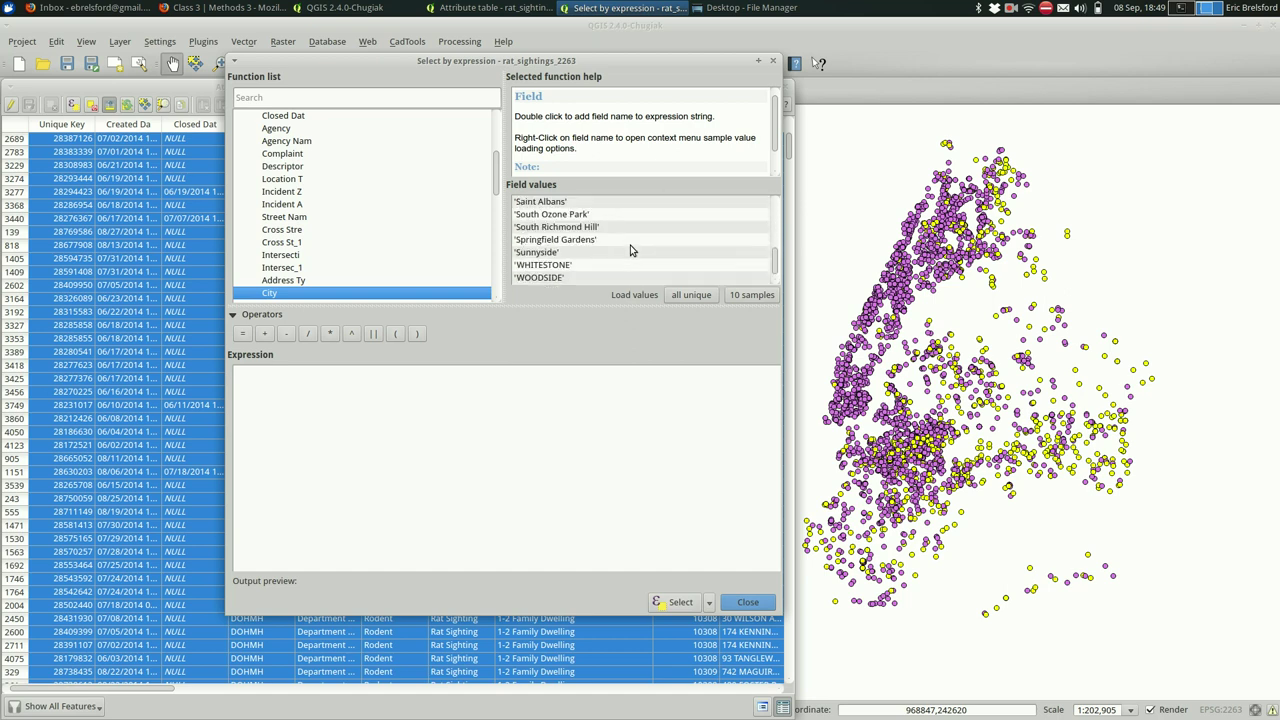
scroll(630, 250, up, 5)
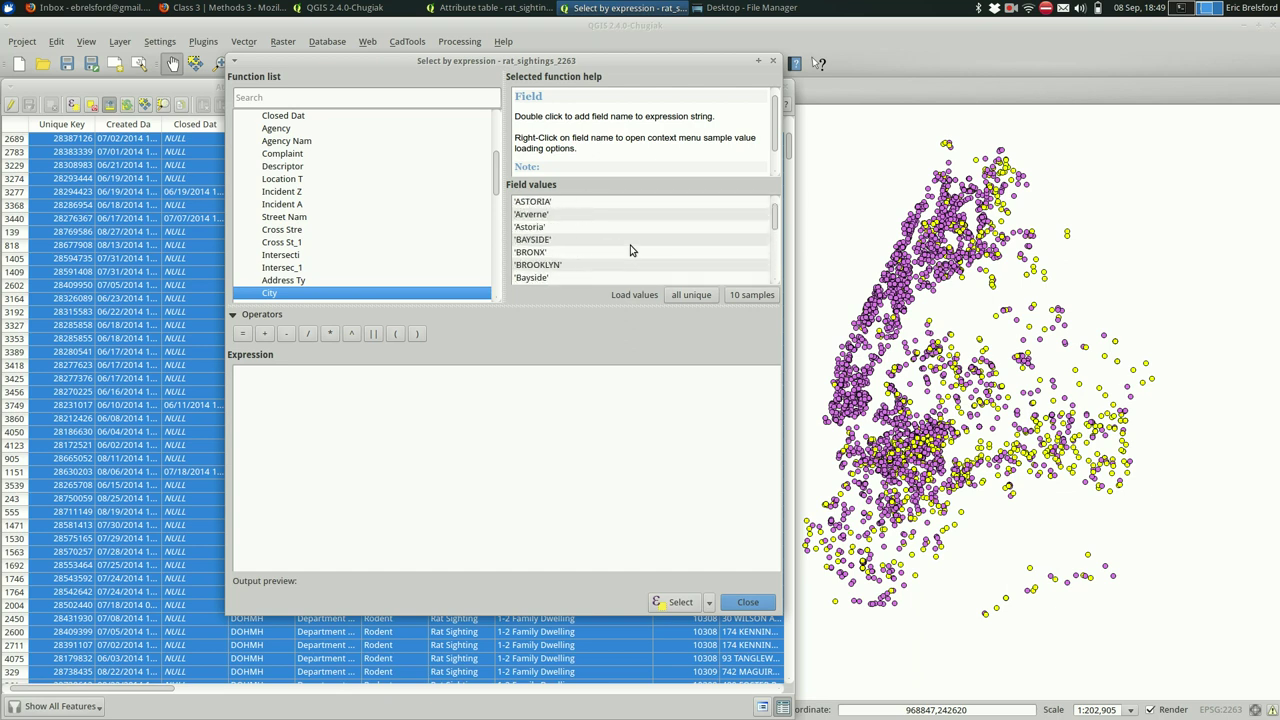
scroll(630, 250, down, 12)
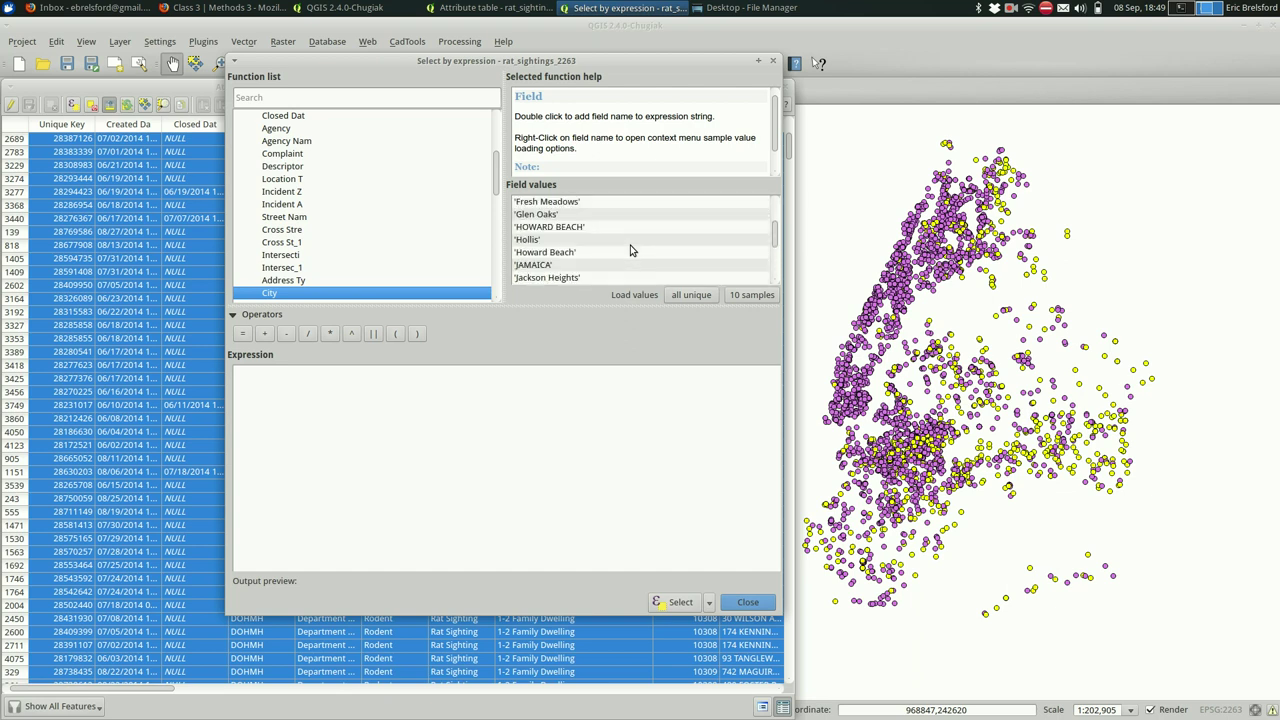
scroll(630, 250, down, 1)
scroll(630, 250, down, 2)
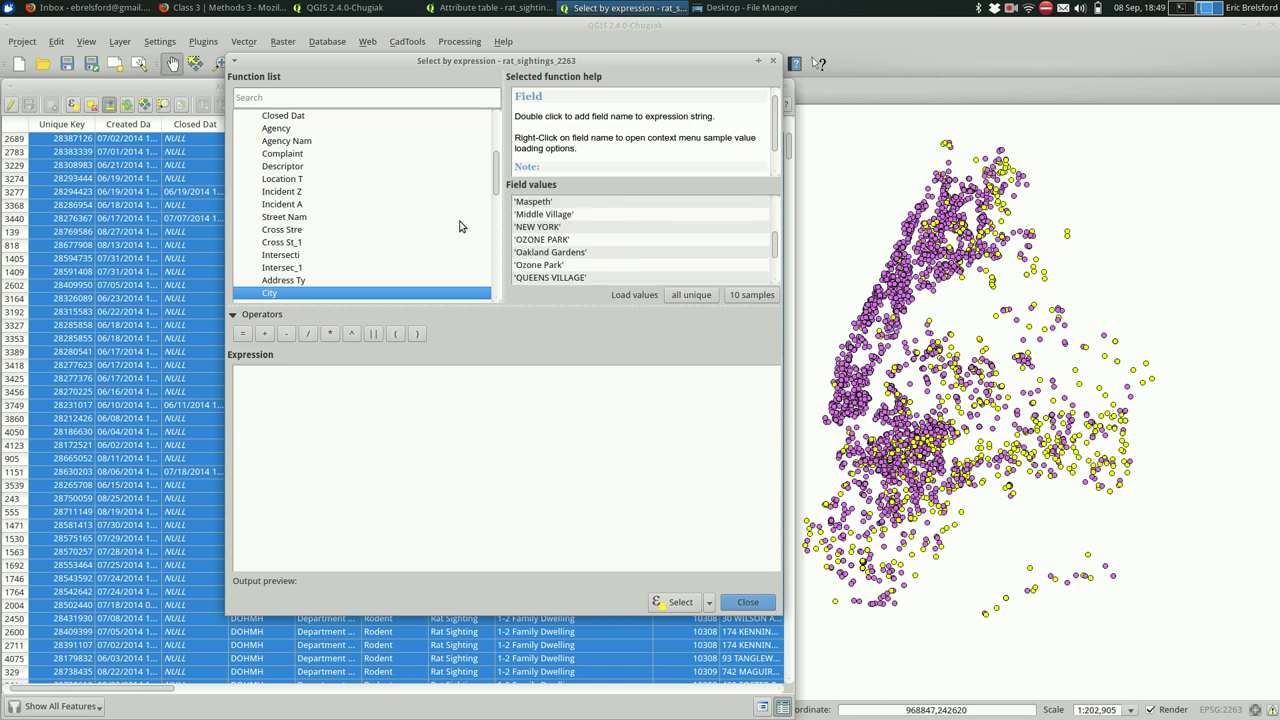
double_click(356, 297)
double_click(242, 333)
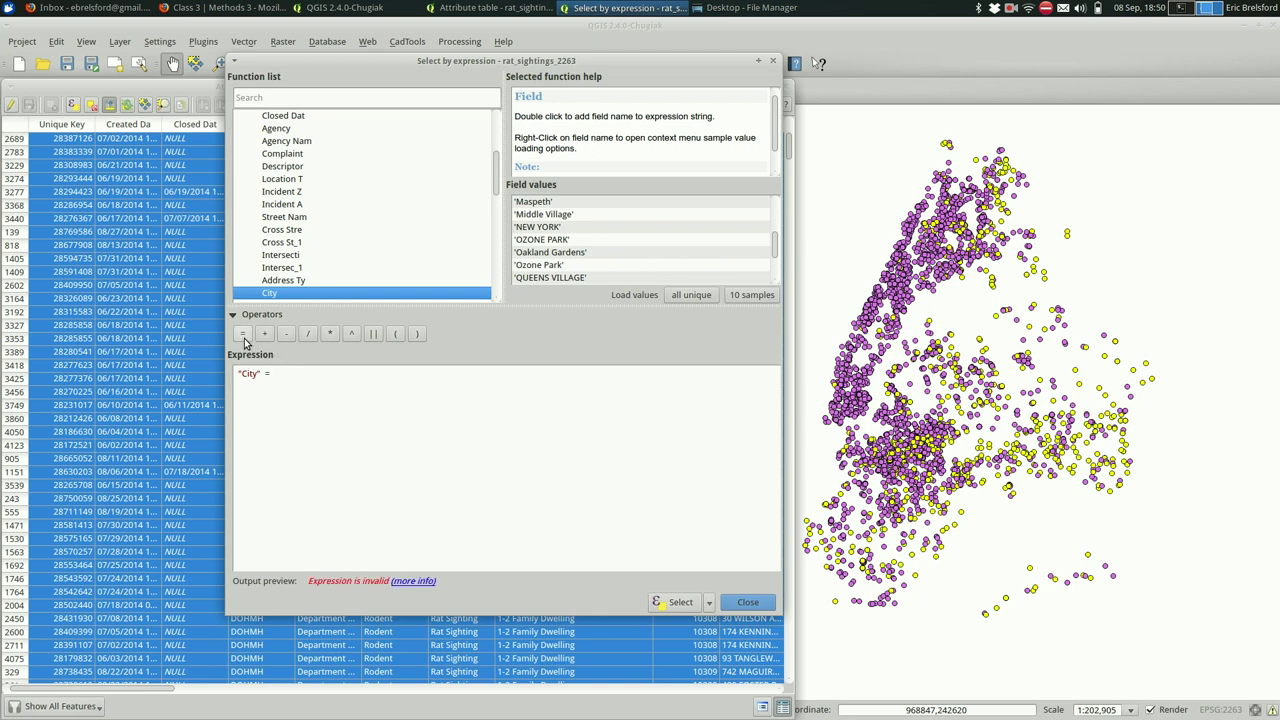
double_click(590, 228)
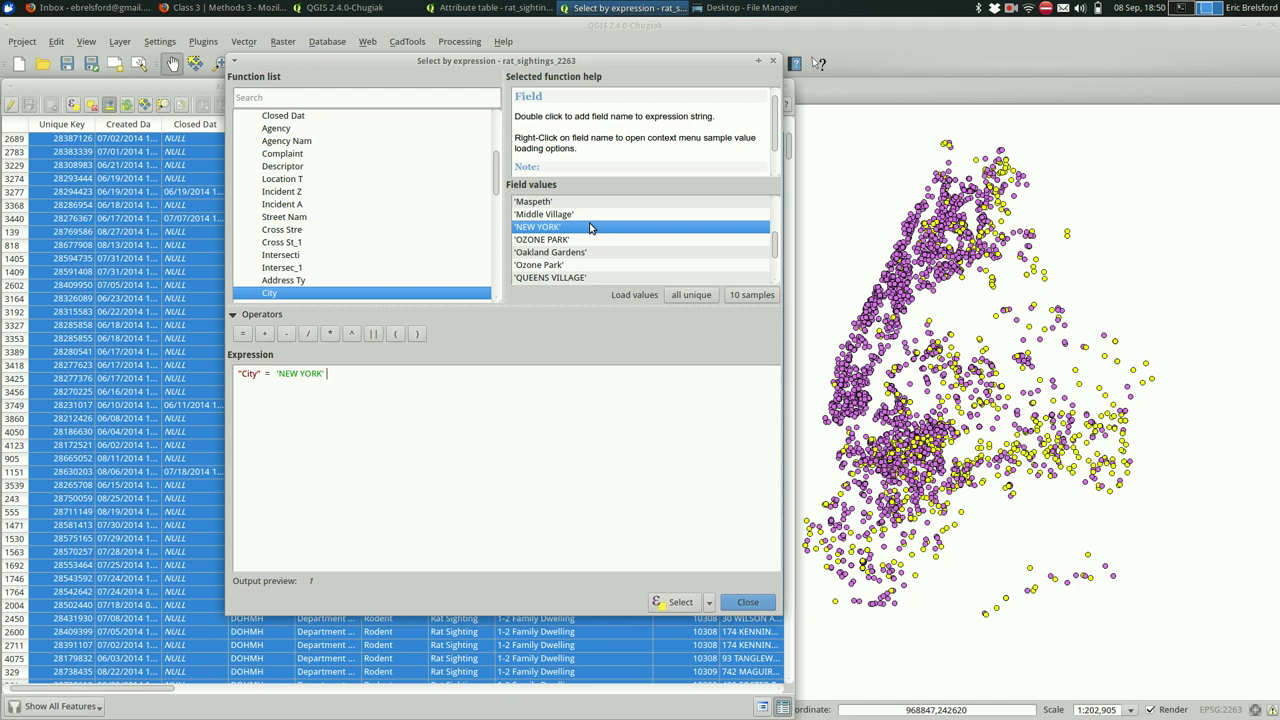
Step: Remove the NEW YORK sightings from the selection, leaving 896 of 4190, and close the dialog
click(708, 602)
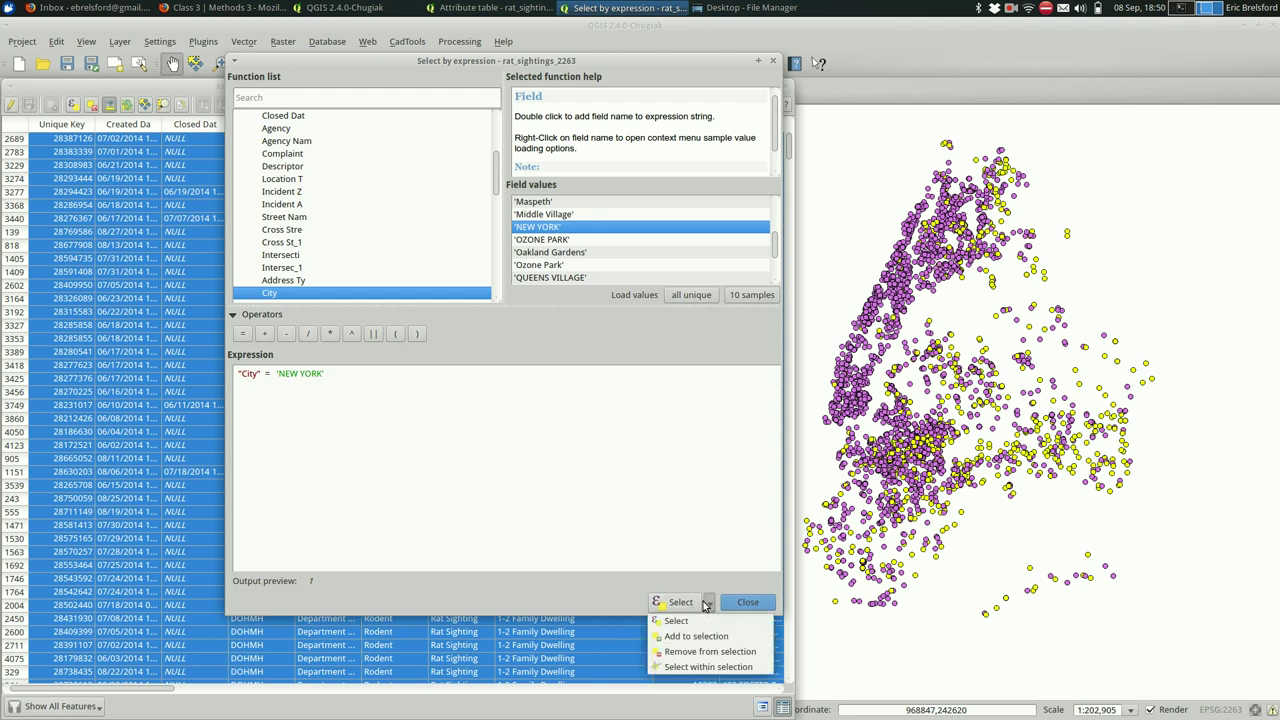
click(758, 651)
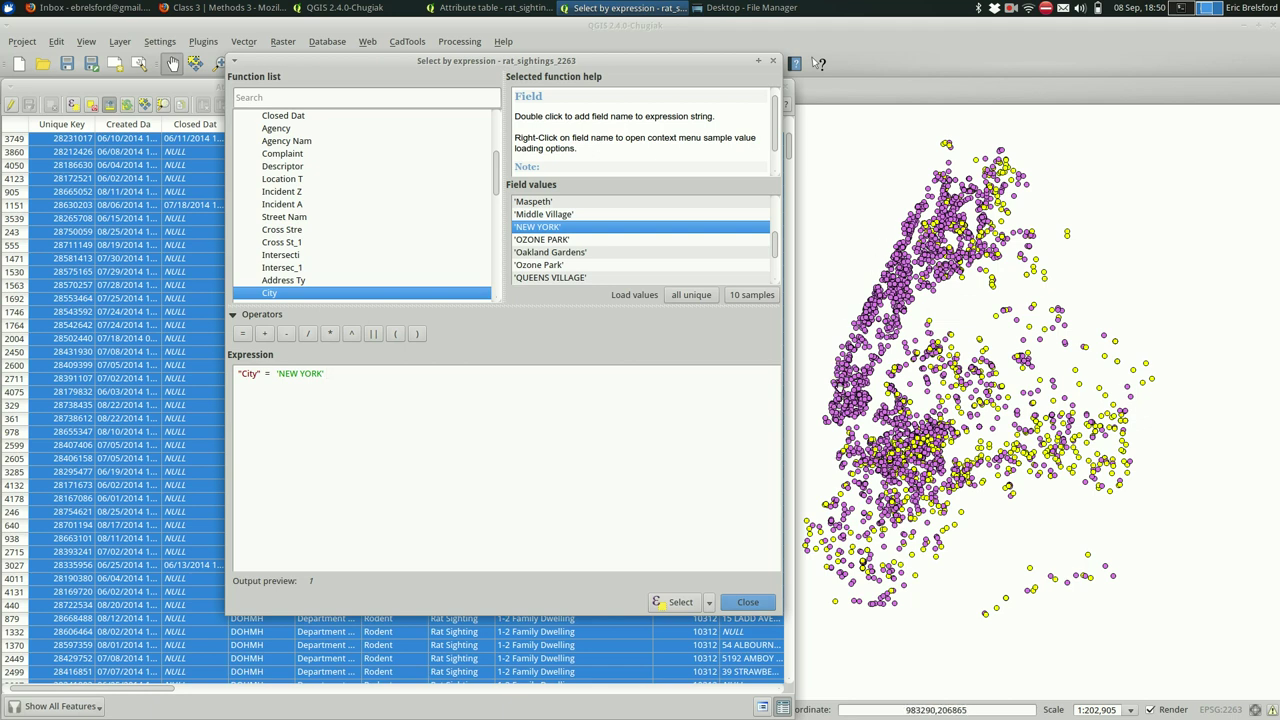
click(748, 603)
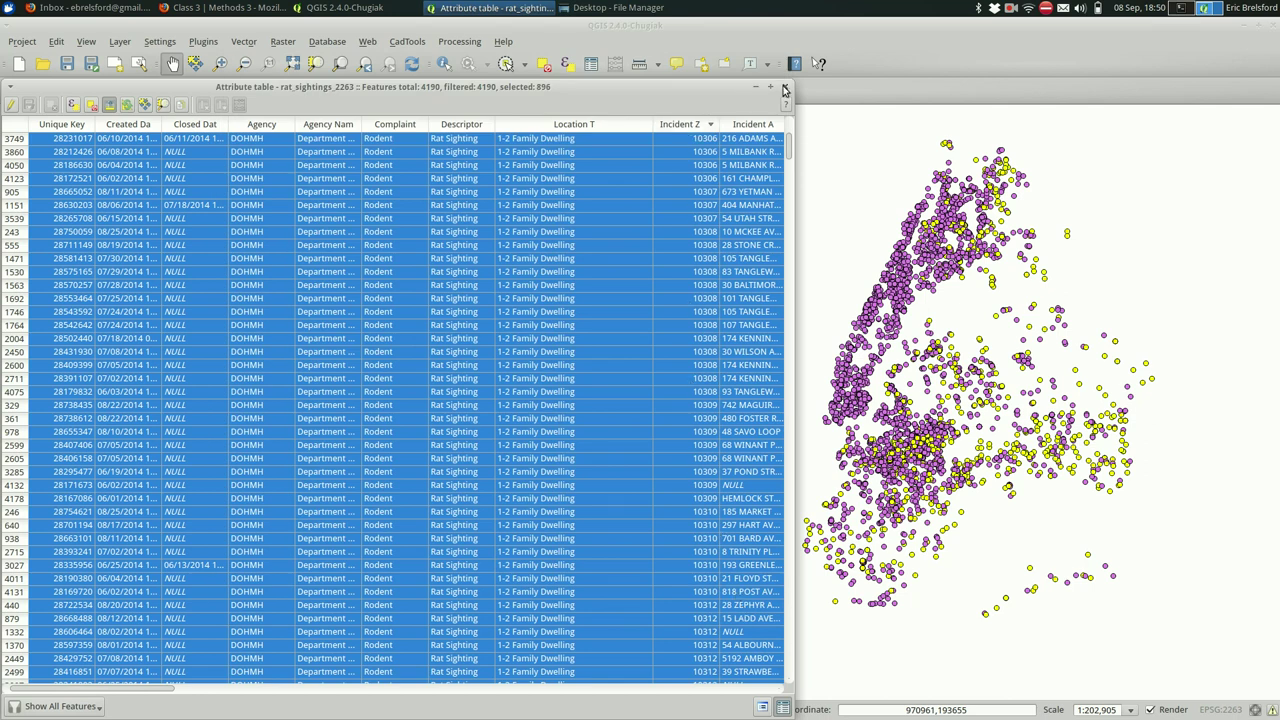
Step: Close the attribute table window, returning to the map with 896 sightings selected
click(784, 90)
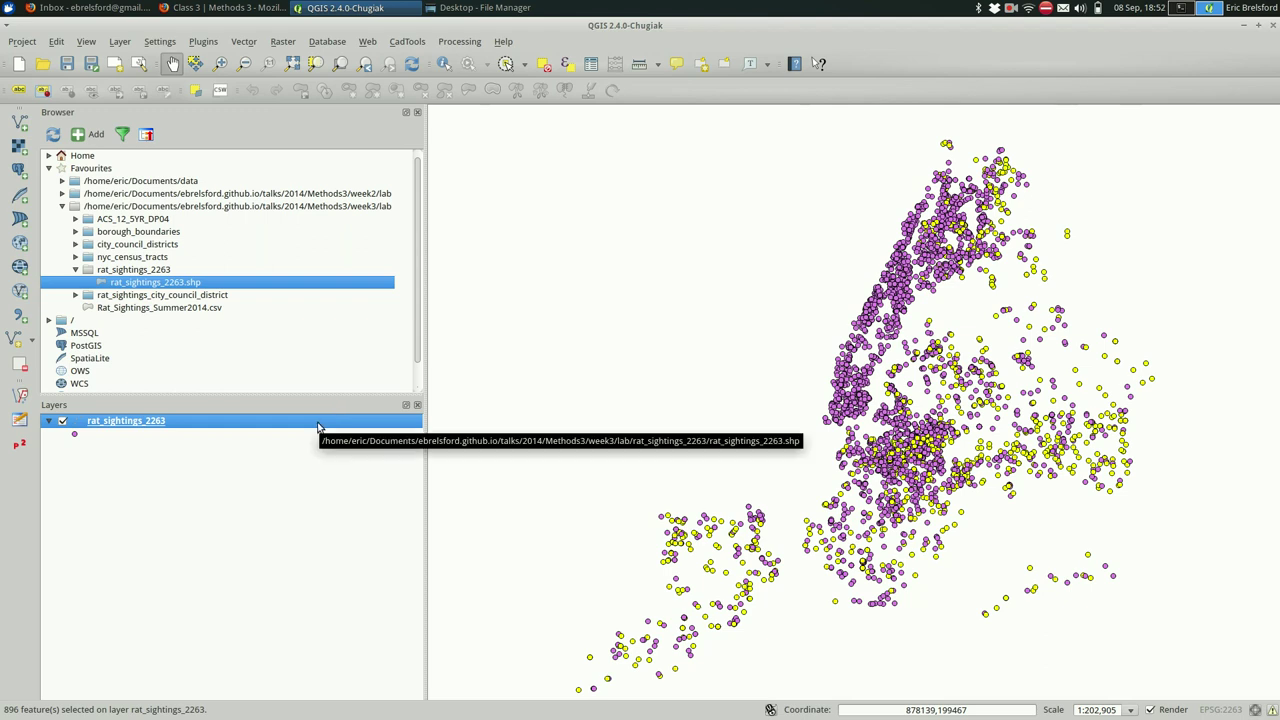
Step: Start Save As for the rat_sightings_2263 layer and browse for the output file location
right_click(318, 427)
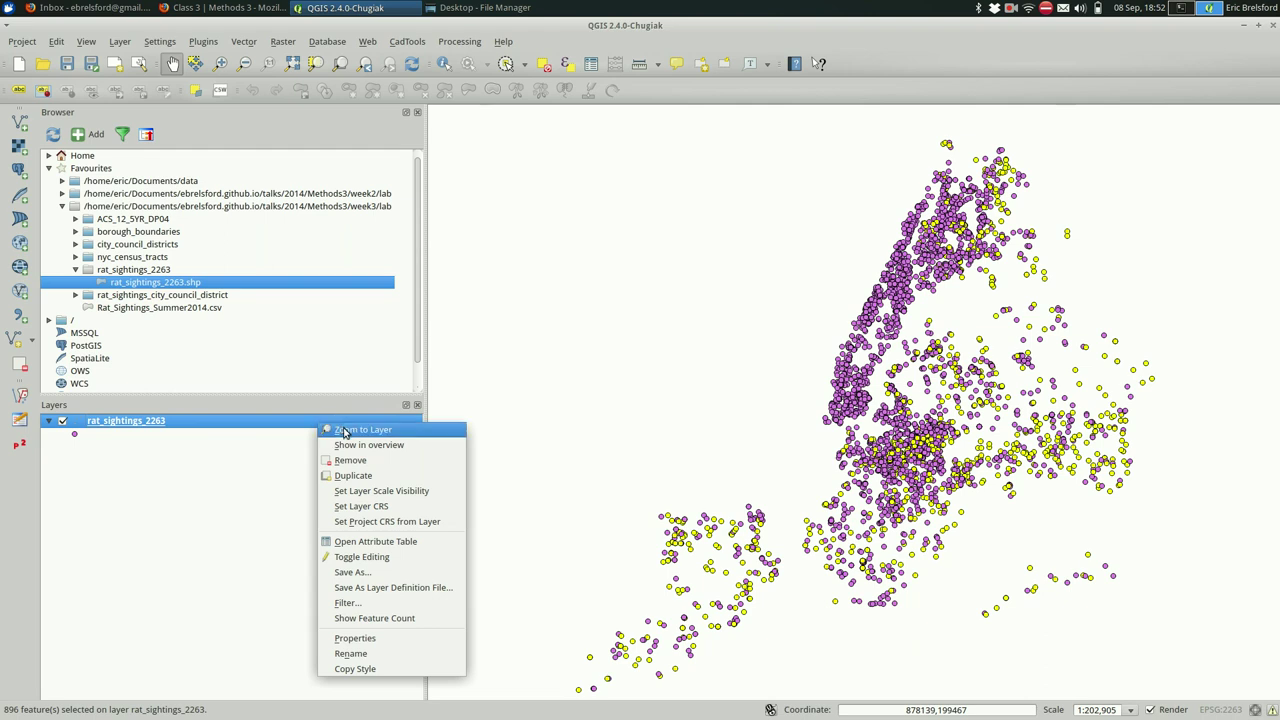
click(386, 573)
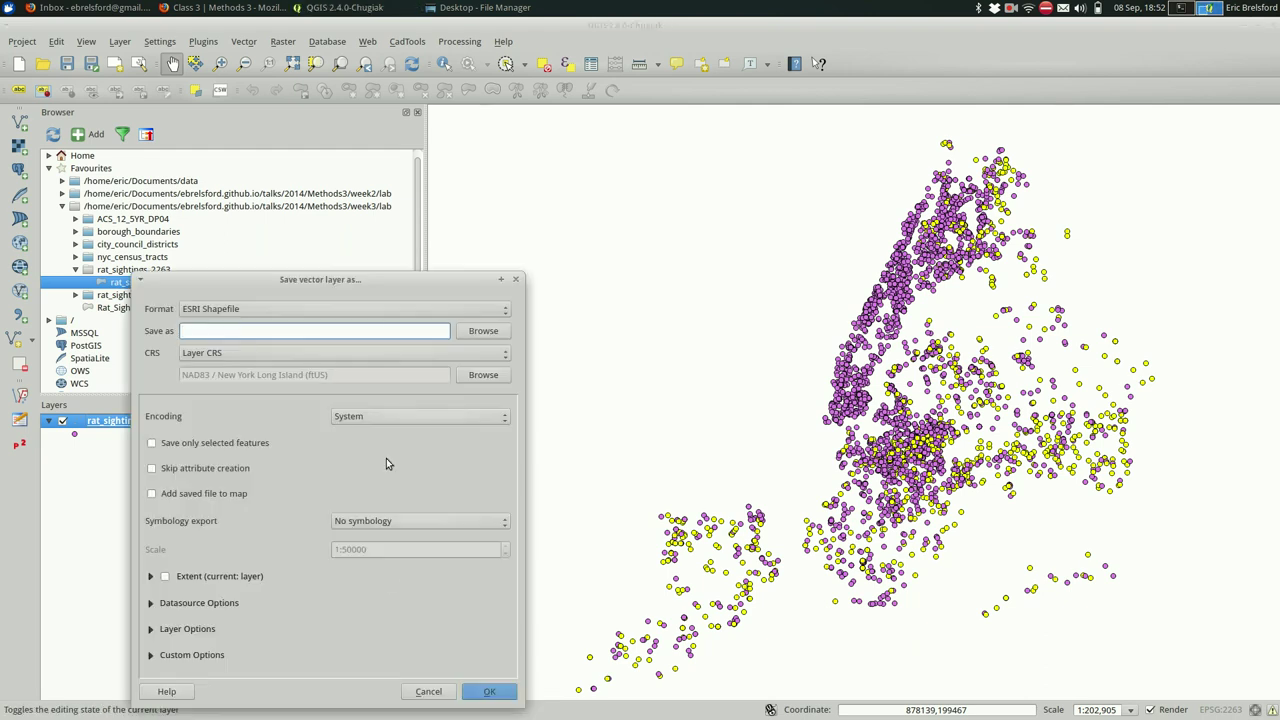
drag(432, 277, 487, 166)
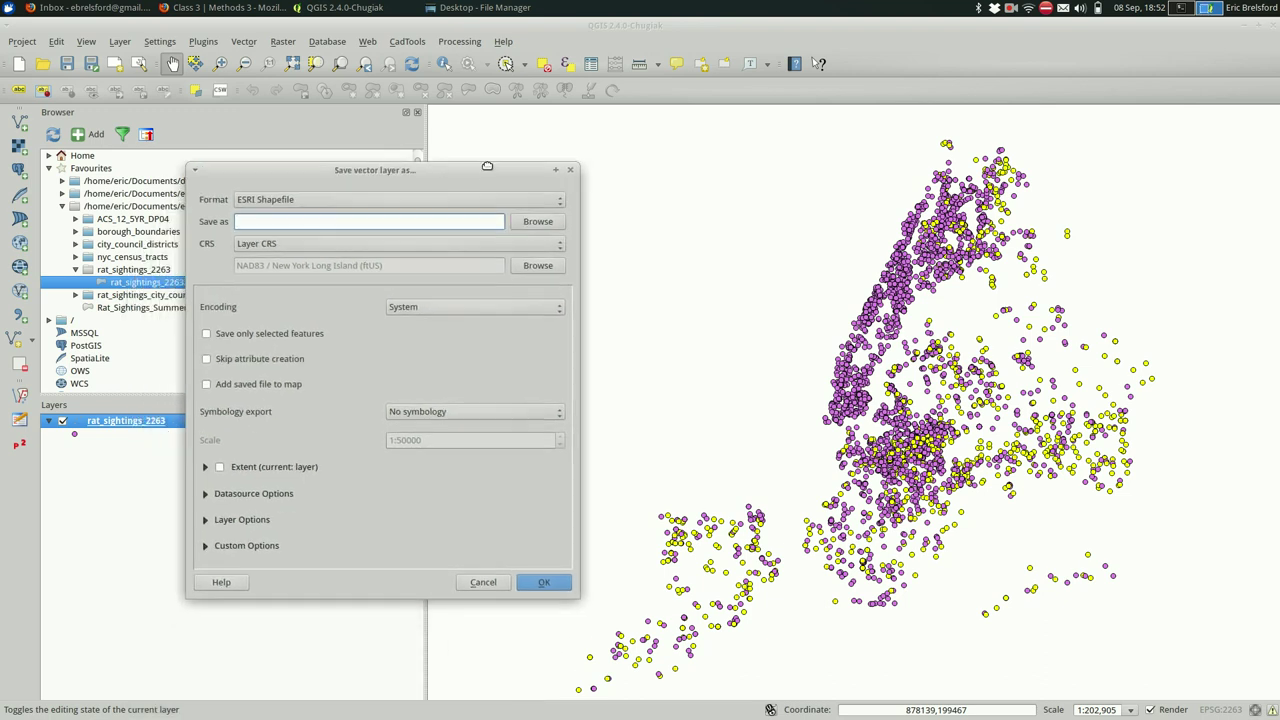
click(555, 220)
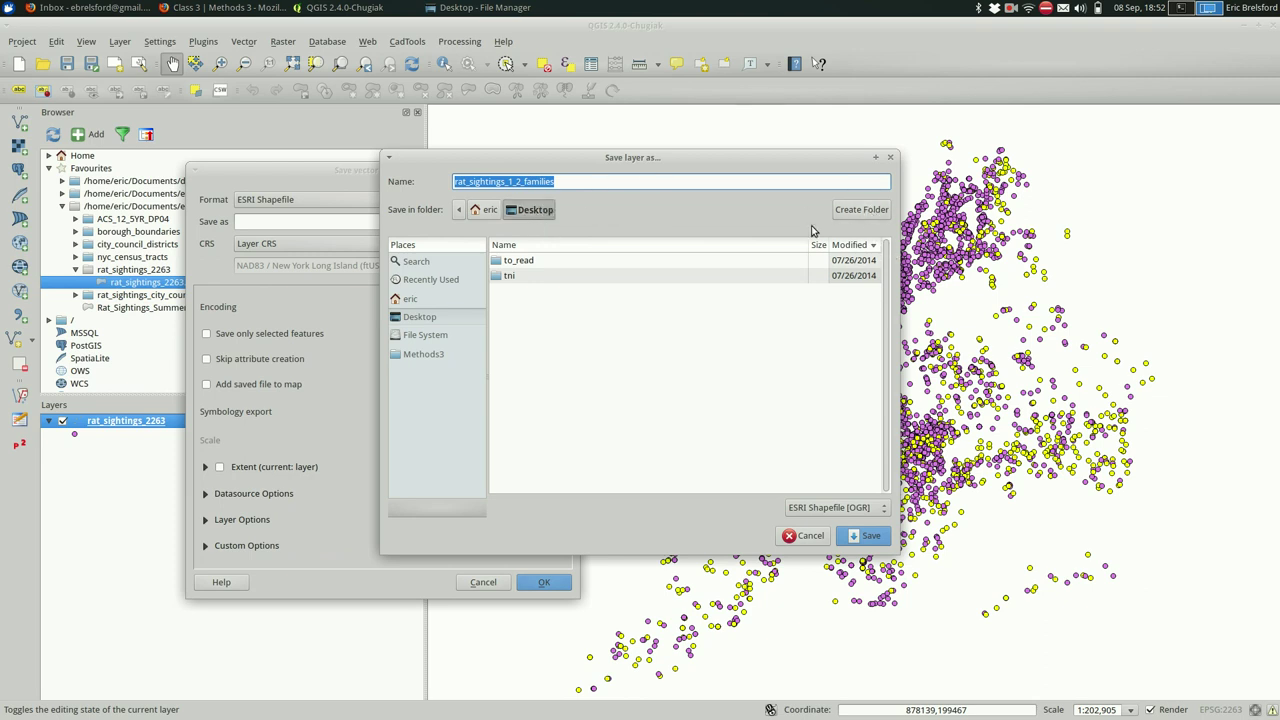
double_click(639, 180)
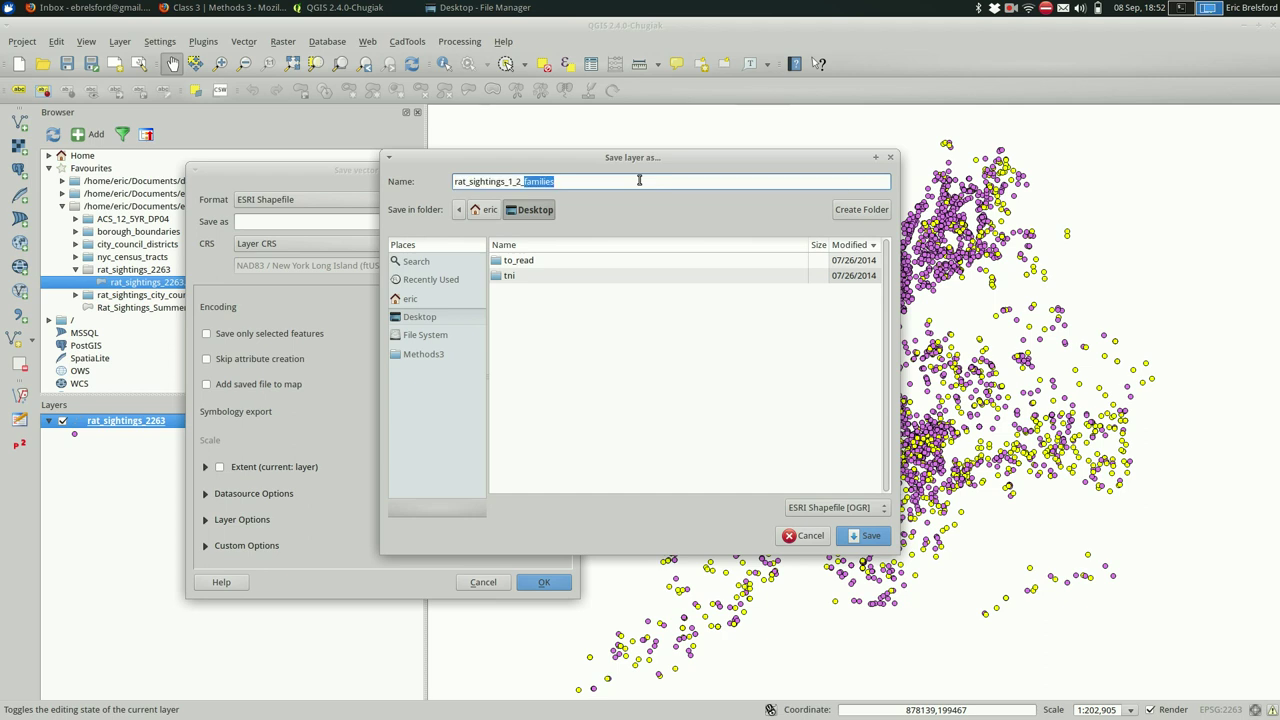
triple_click(639, 180)
key(ctrl+c)
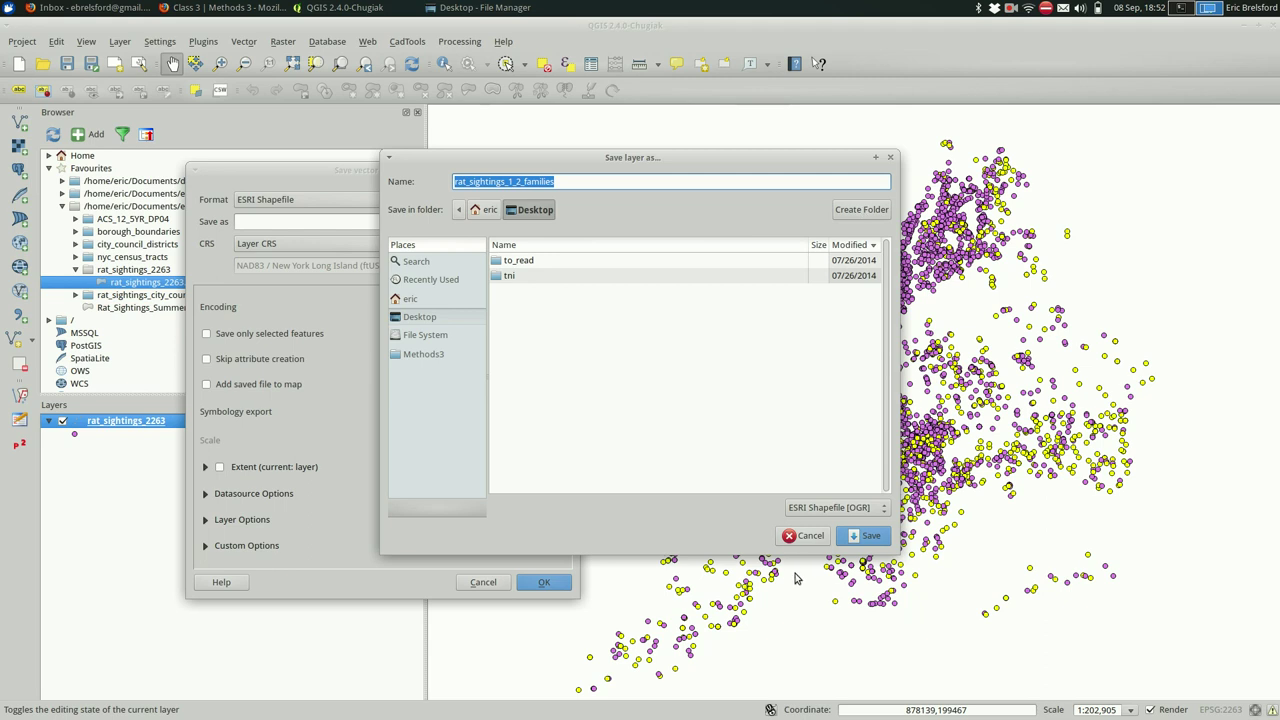
Step: Create a Desktop folder rat_sightings_1_2_families and save the shapefile there under that name
key(alt+Tab)
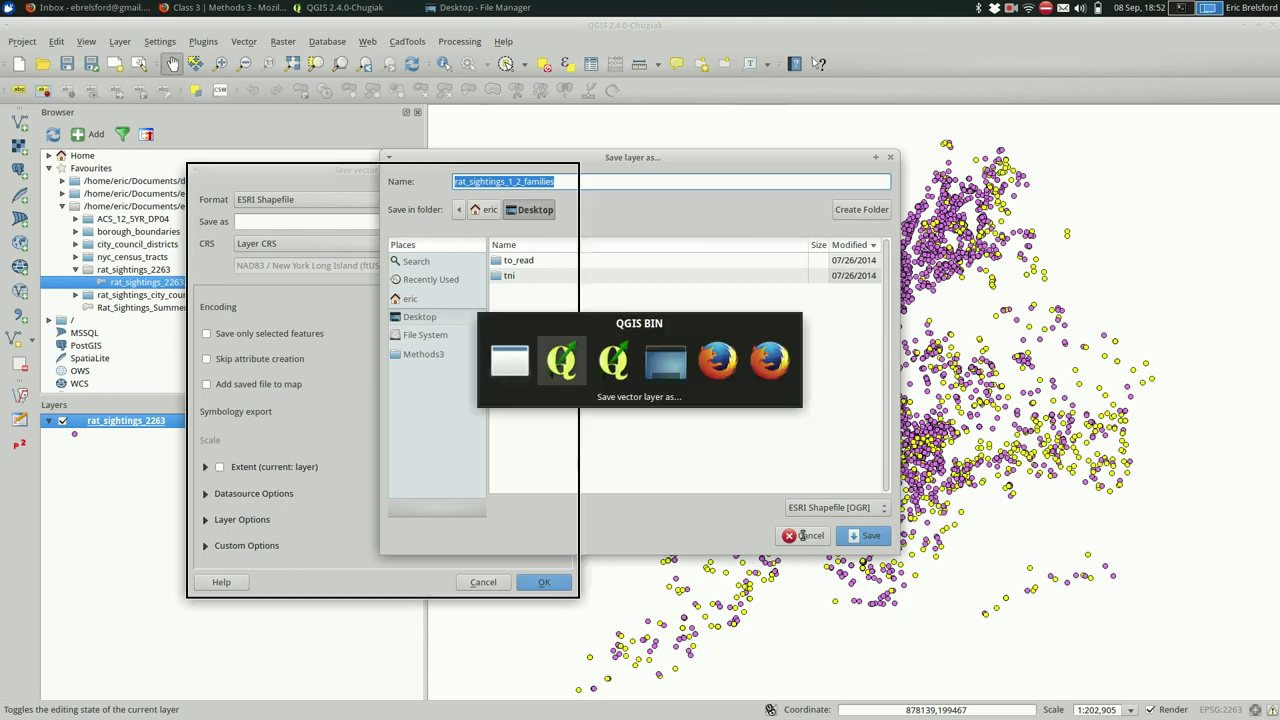
key(alt+Tab)
key(alt+Tab)
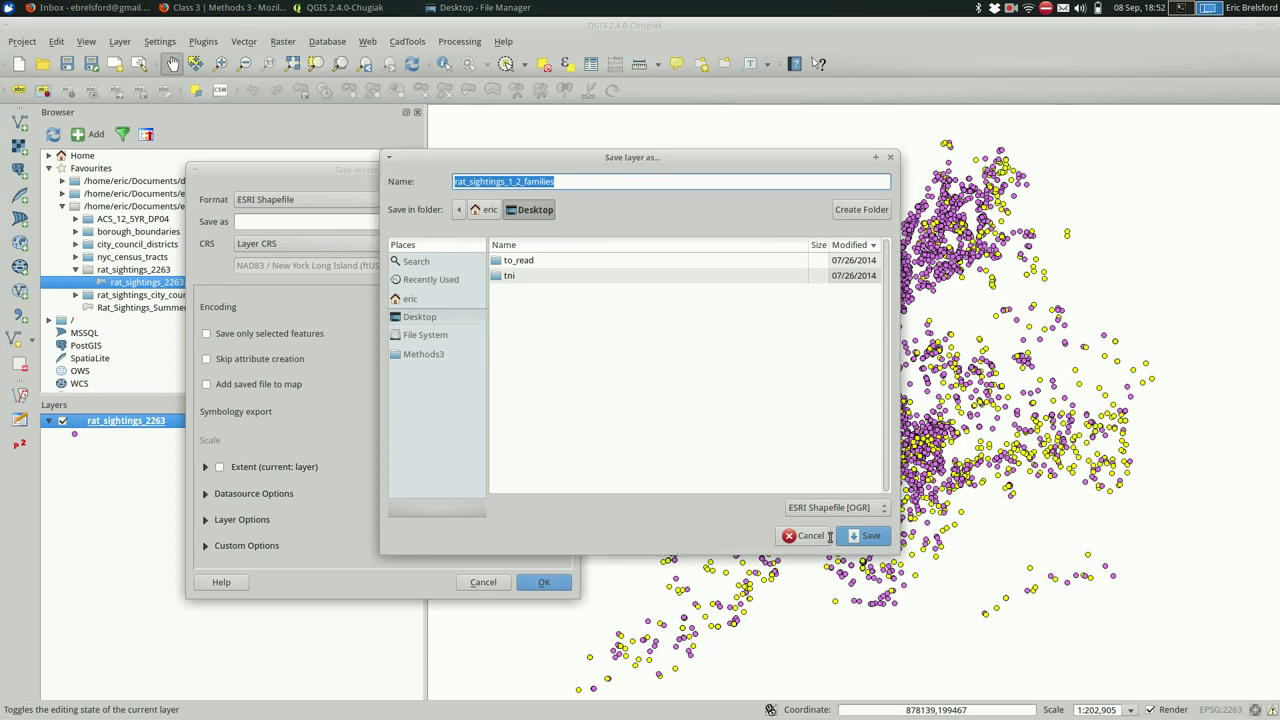
click(889, 159)
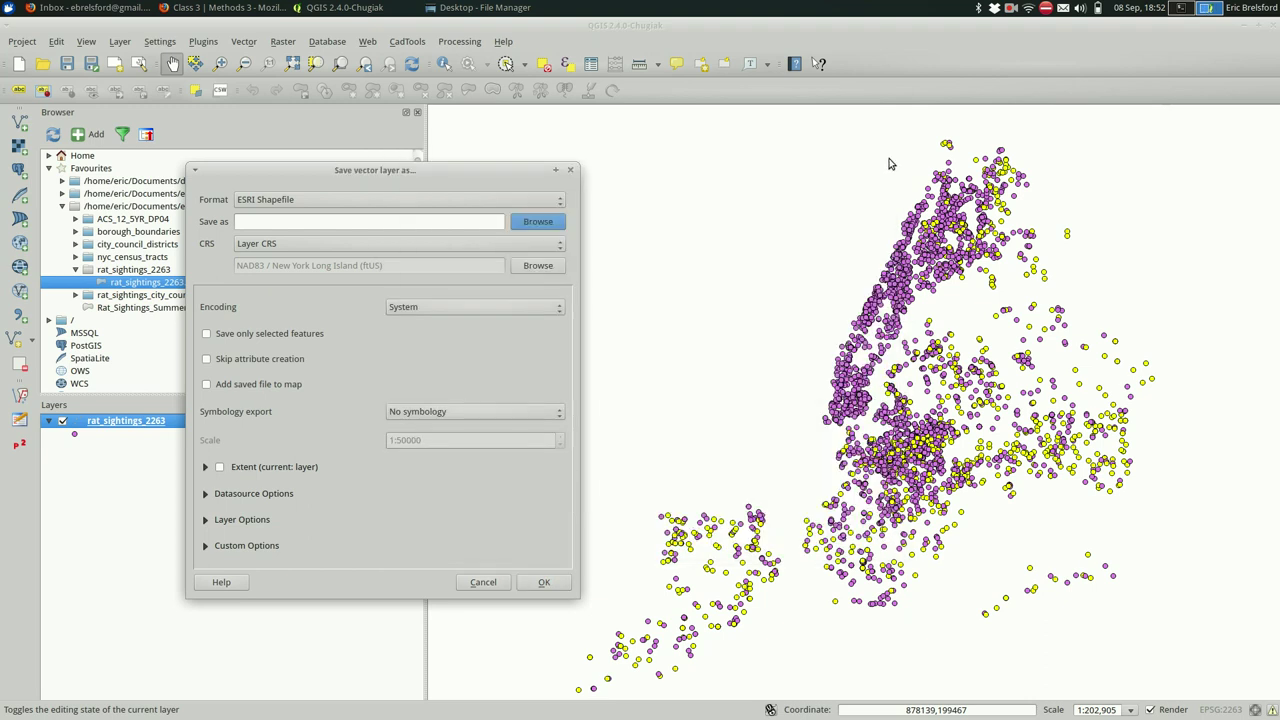
click(533, 222)
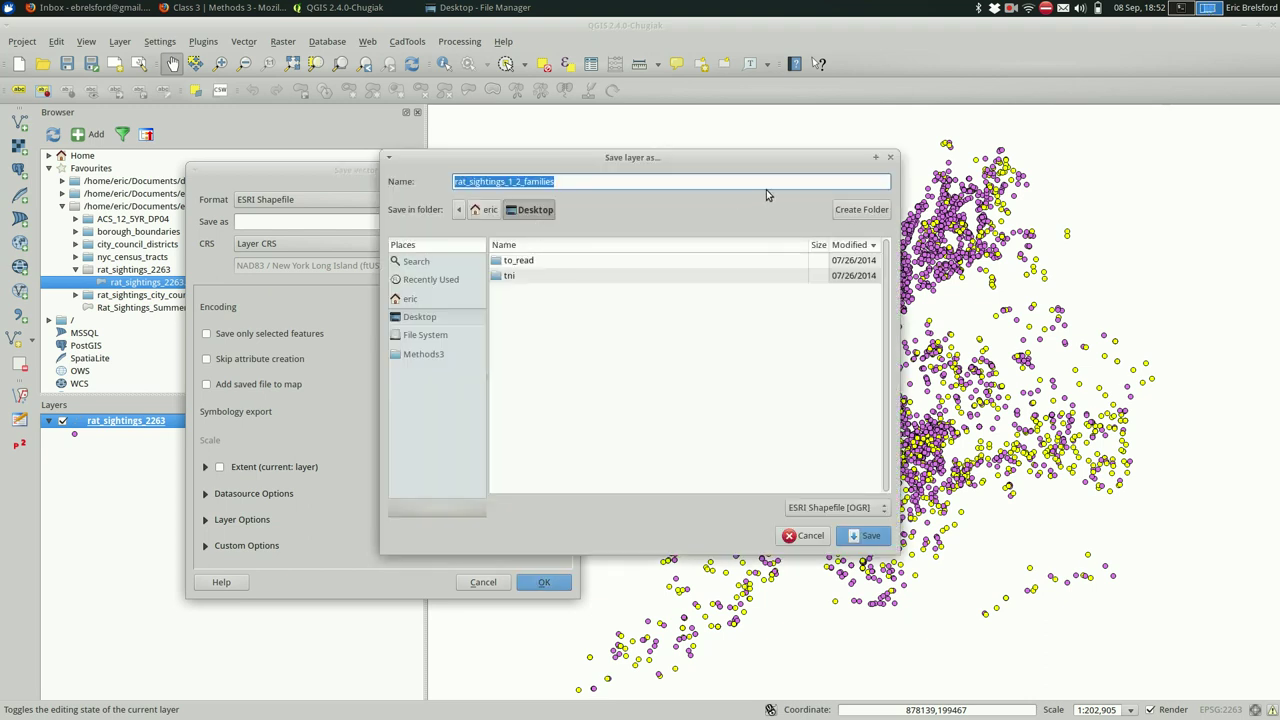
click(853, 214)
key(ctrl+v)
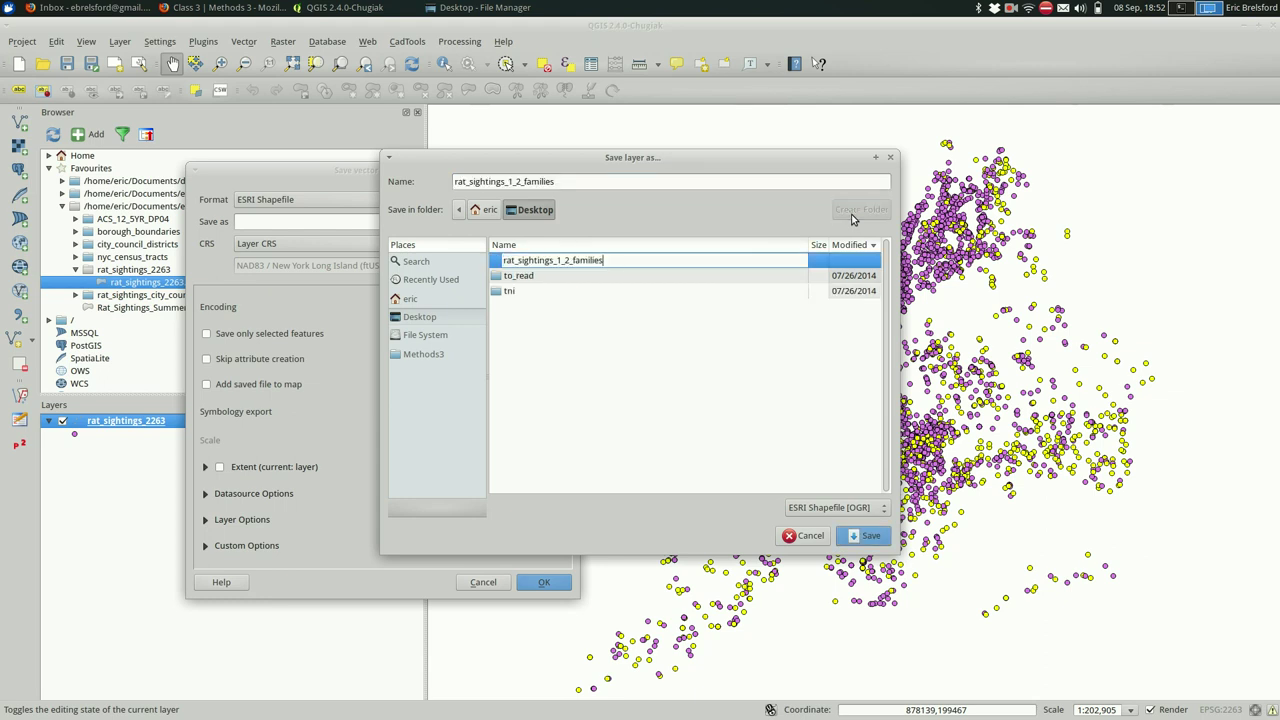
key(Return)
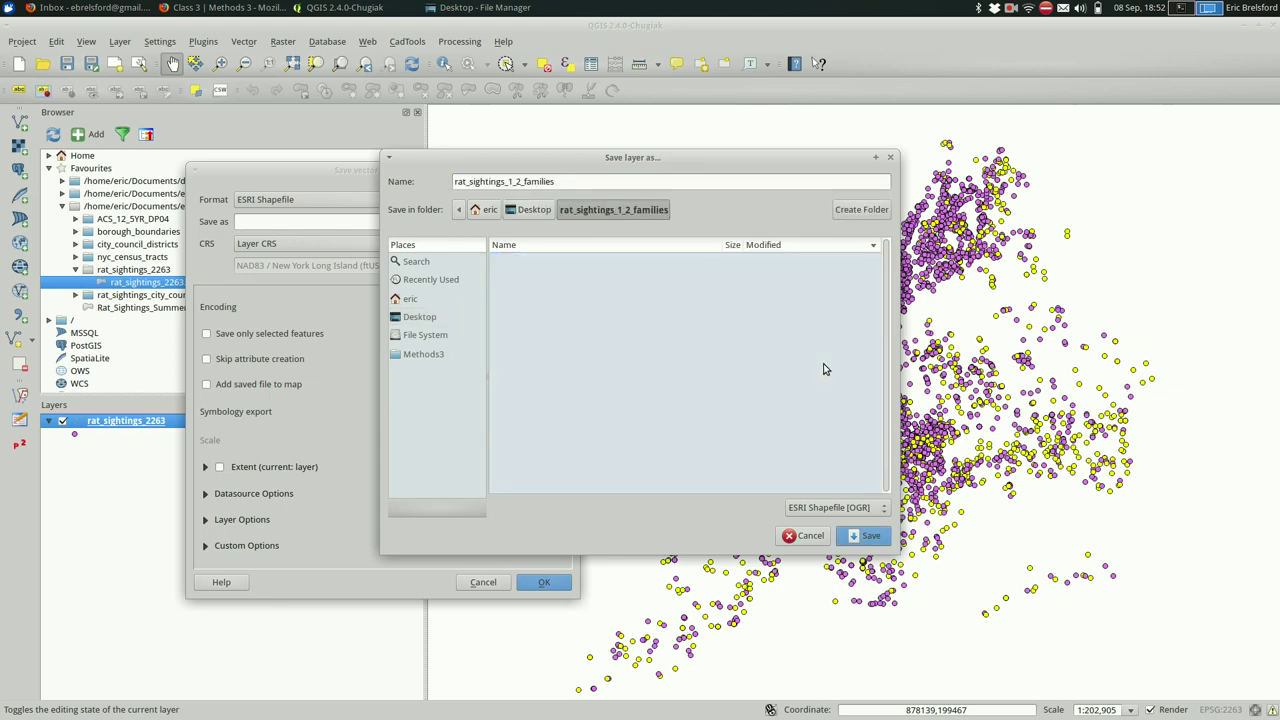
click(853, 535)
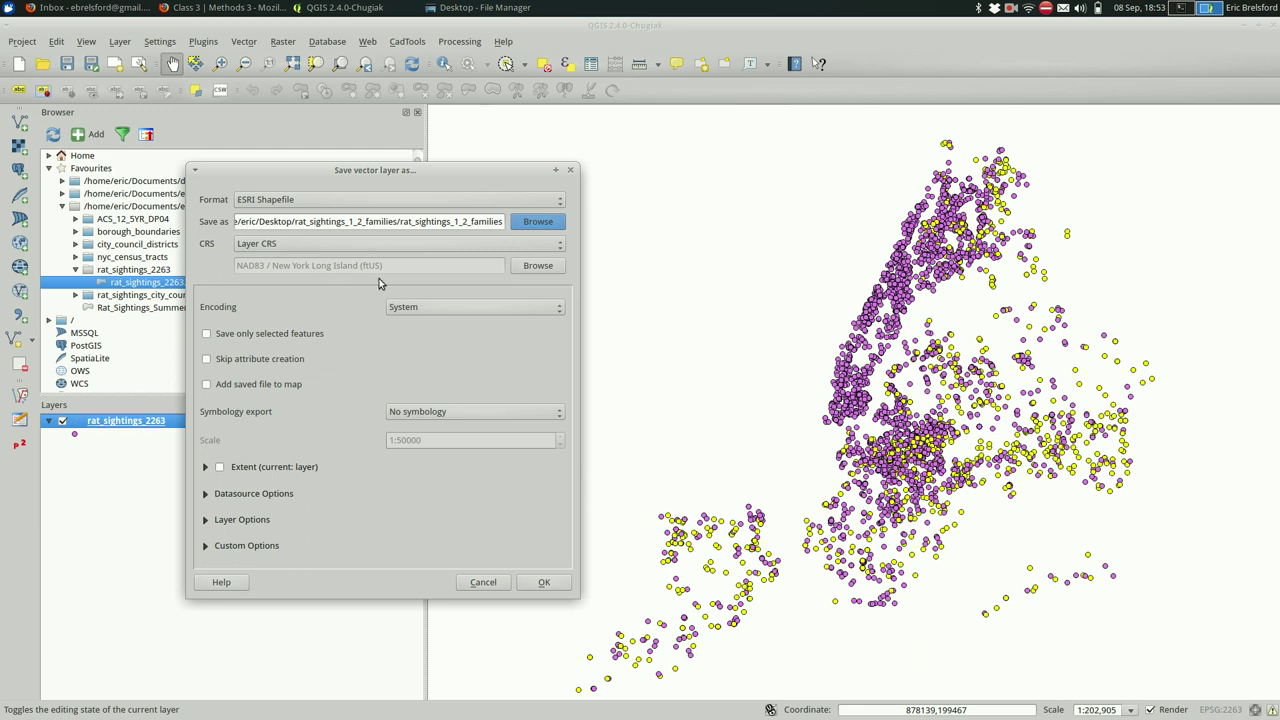
Step: Export only the selected features and add the saved rat_sightings_1_2_families layer to the map
click(281, 341)
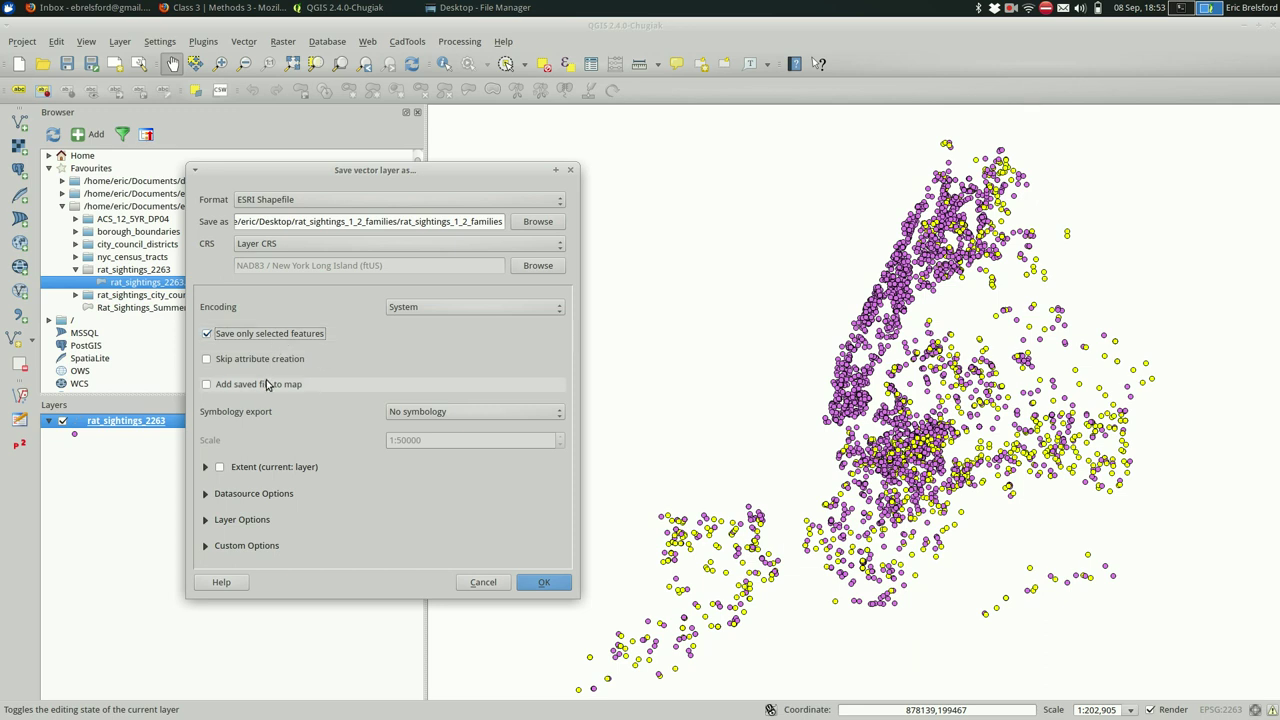
click(268, 385)
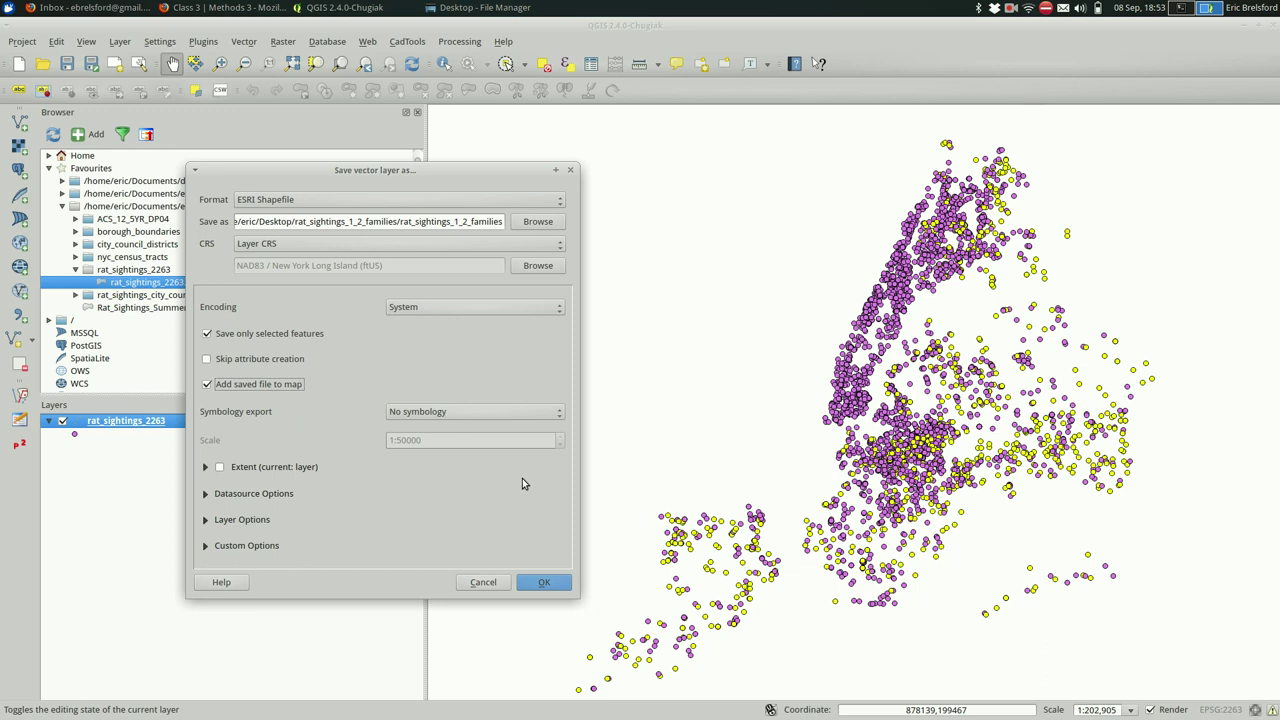
click(540, 583)
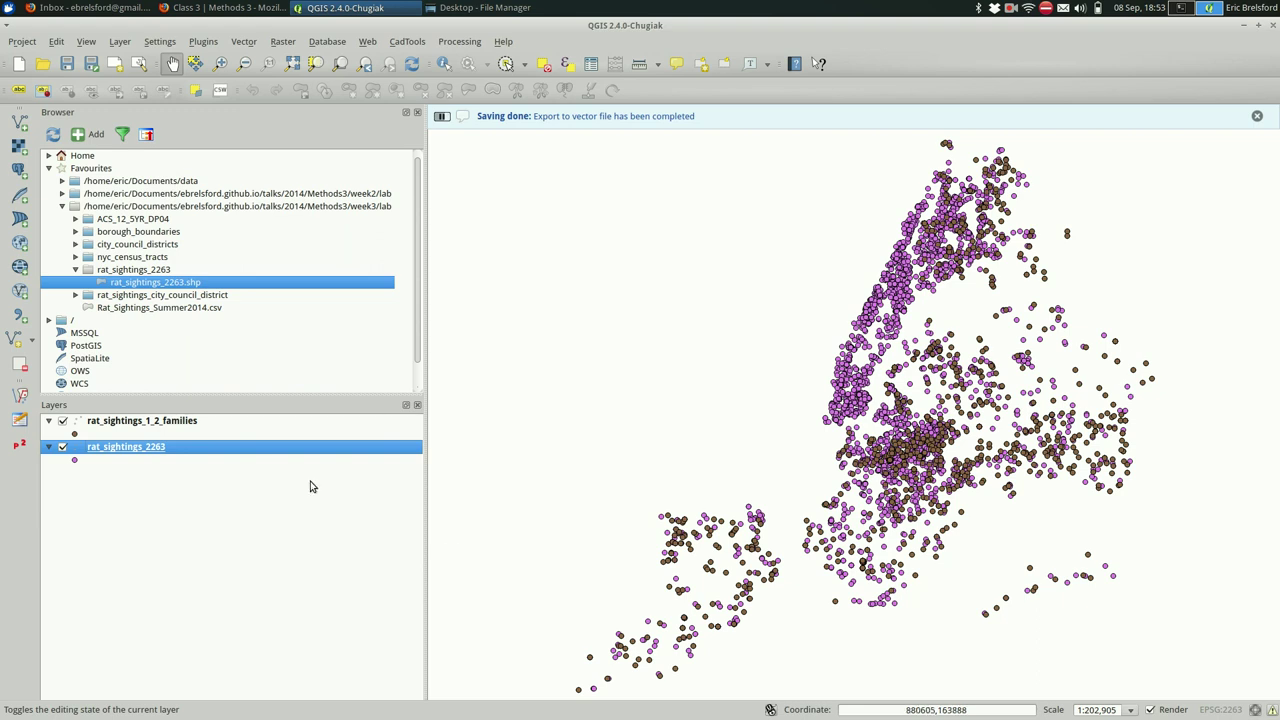
click(60, 449)
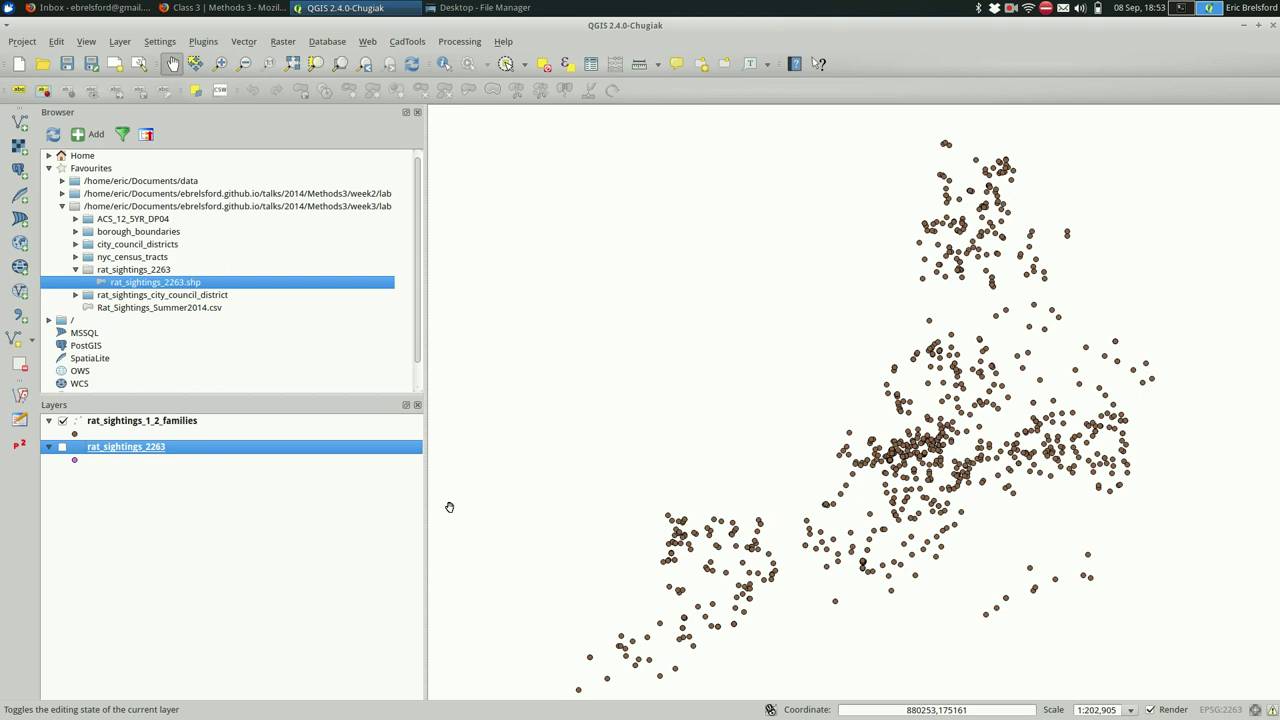
click(62, 449)
click(62, 449)
click(62, 449)
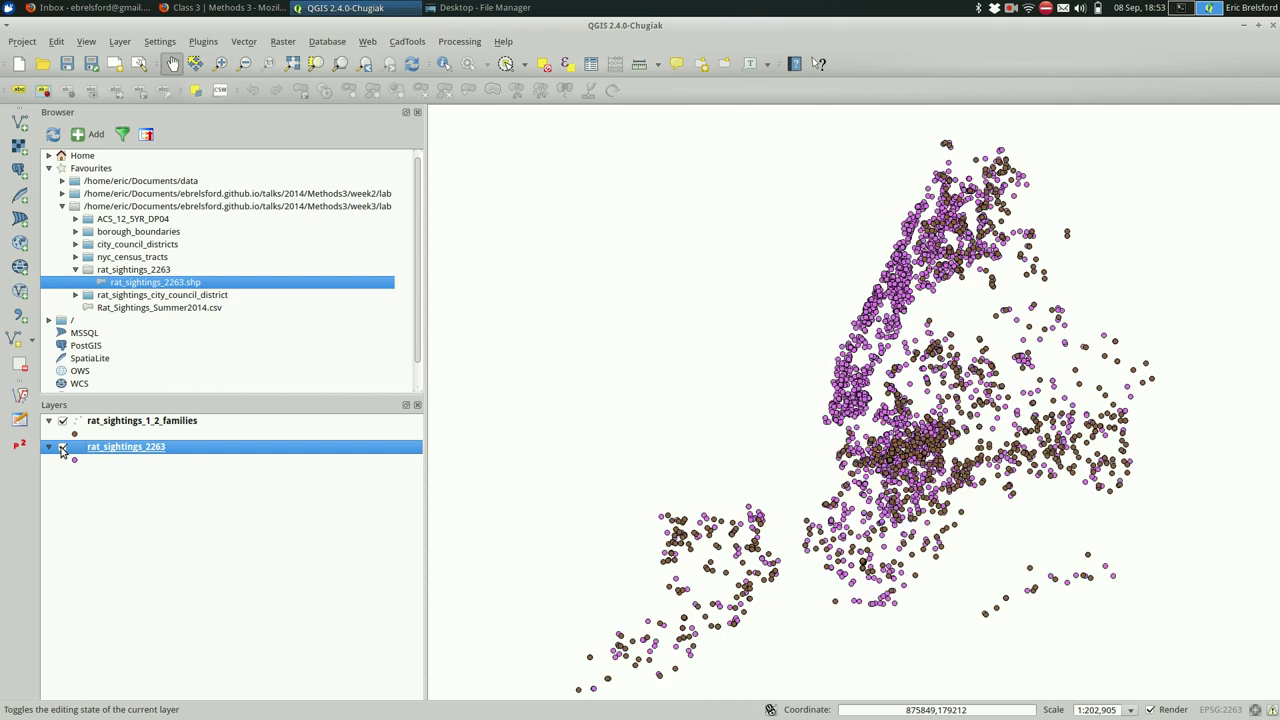